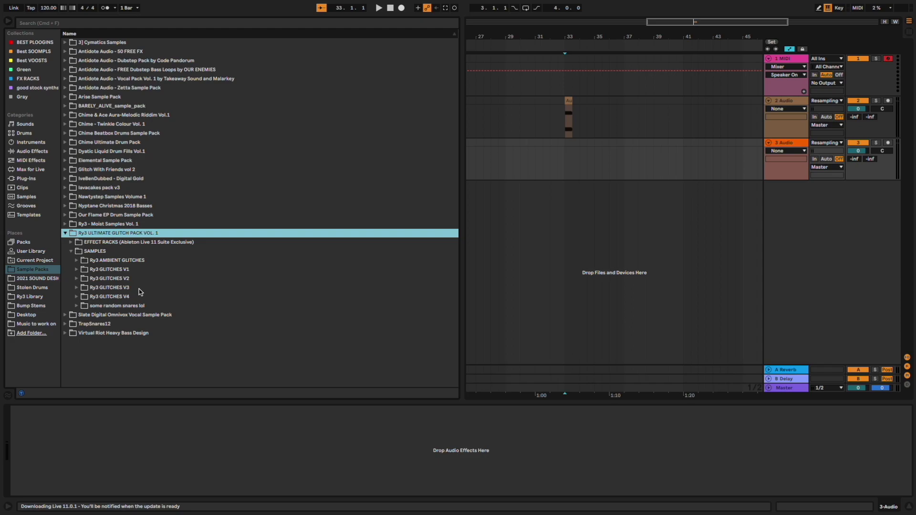
# Step: Examine the samples in the Ry3 GLITCHES V1 to V4 folders of the Ry3 ULTIMATE GLITCH PACK VOL. 1
pyautogui.click(74, 270)
pyautogui.click(76, 270)
pyautogui.scroll(-5, 77, 274)
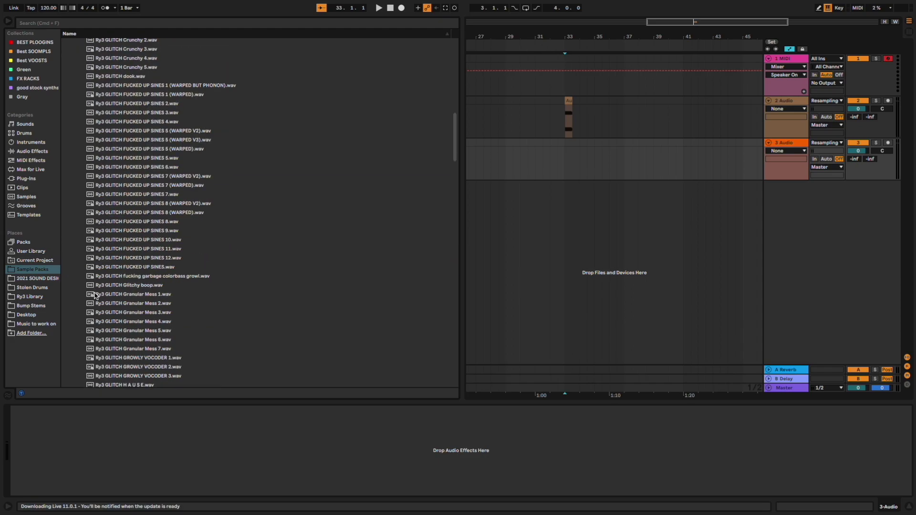
pyautogui.scroll(5, 76, 274)
pyautogui.click(76, 270)
pyautogui.click(77, 278)
pyautogui.scroll(-15, 140, 324)
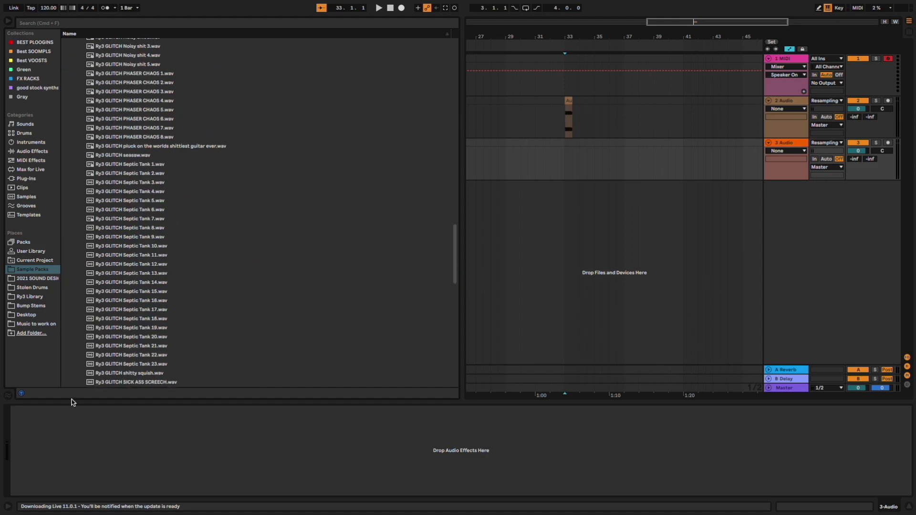
pyautogui.scroll(5, 153, 262)
pyautogui.scroll(10, 153, 262)
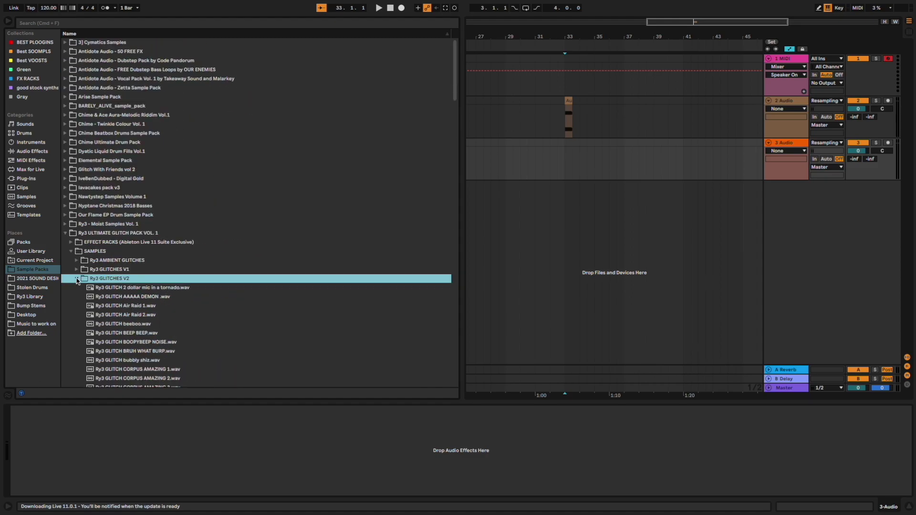
pyautogui.scroll(-15, 81, 291)
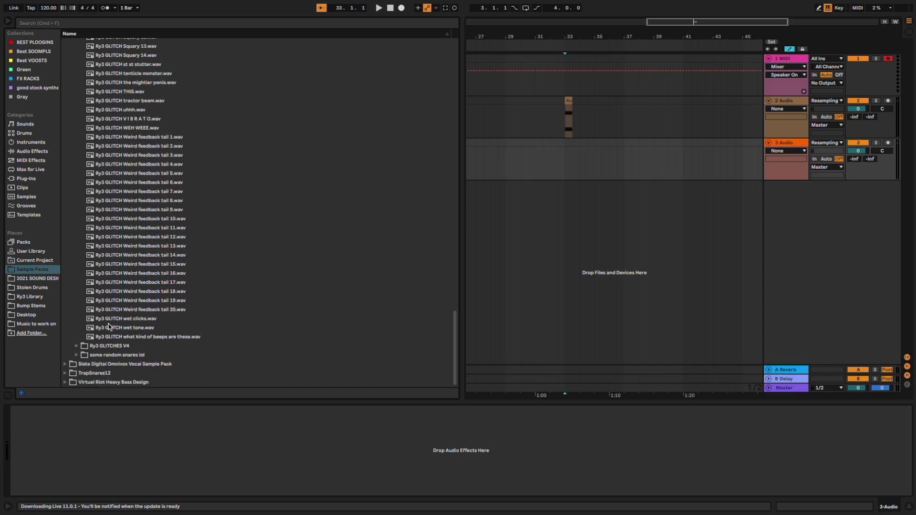
pyautogui.scroll(20, 112, 296)
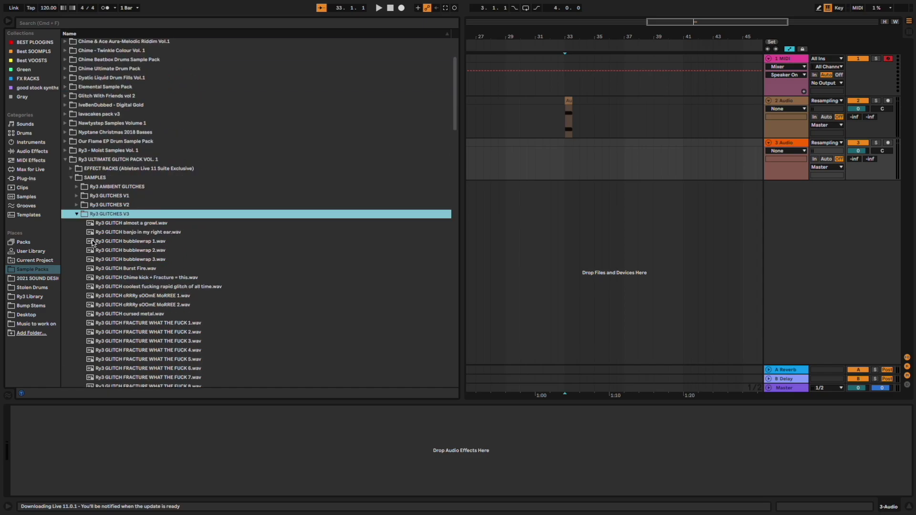
pyautogui.click(76, 214)
pyautogui.click(76, 296)
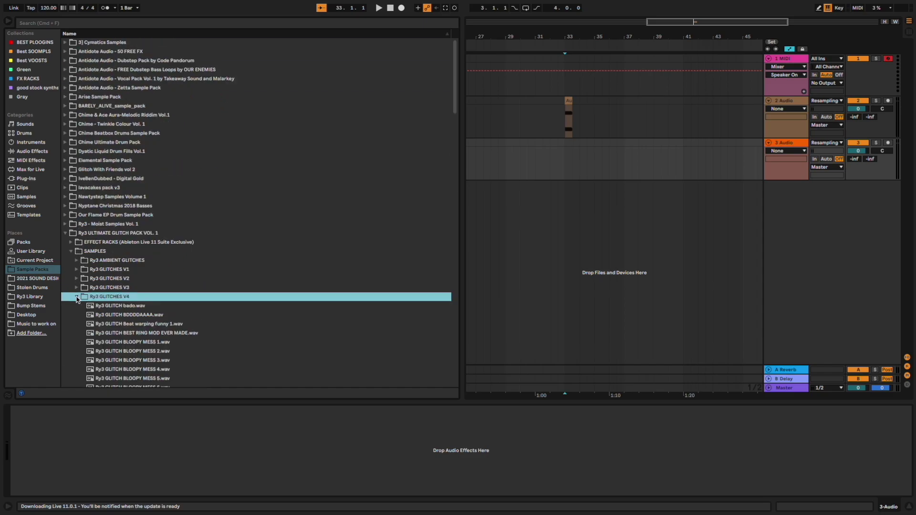
pyautogui.click(76, 297)
# Step: Select the short audio clip at bar 33 on the 2 Audio track and zoom the arrangement in around it
pyautogui.click(568, 124)
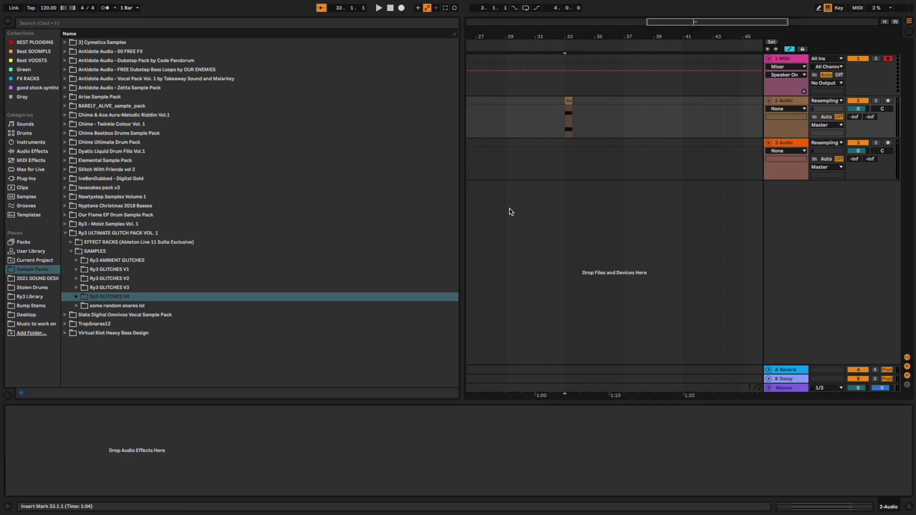
pyautogui.moveTo(462, 67); pyautogui.dragTo(206, 133)
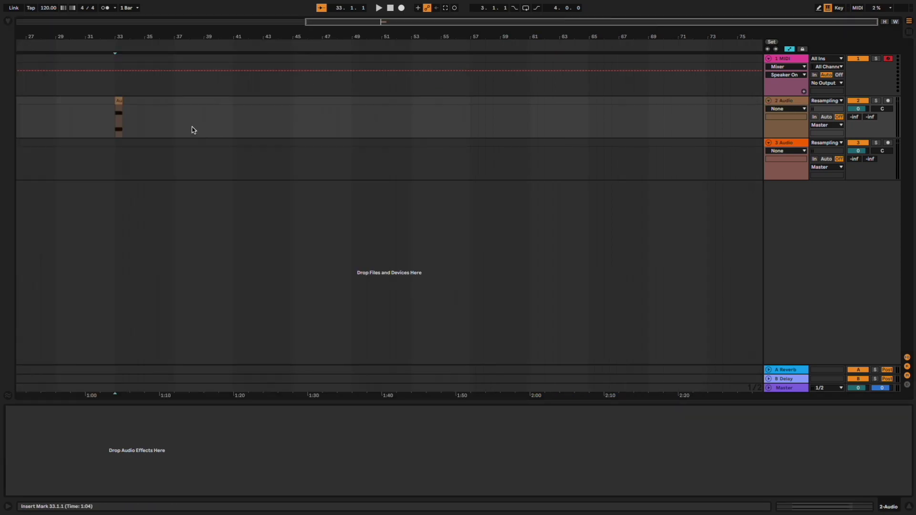
pyautogui.click(121, 106)
pyautogui.press('+')
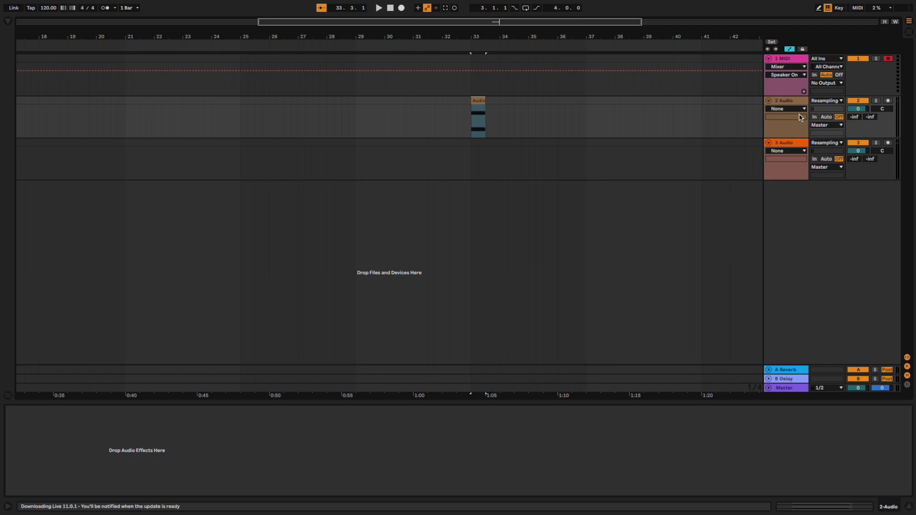
pyautogui.press('alt+super+b')
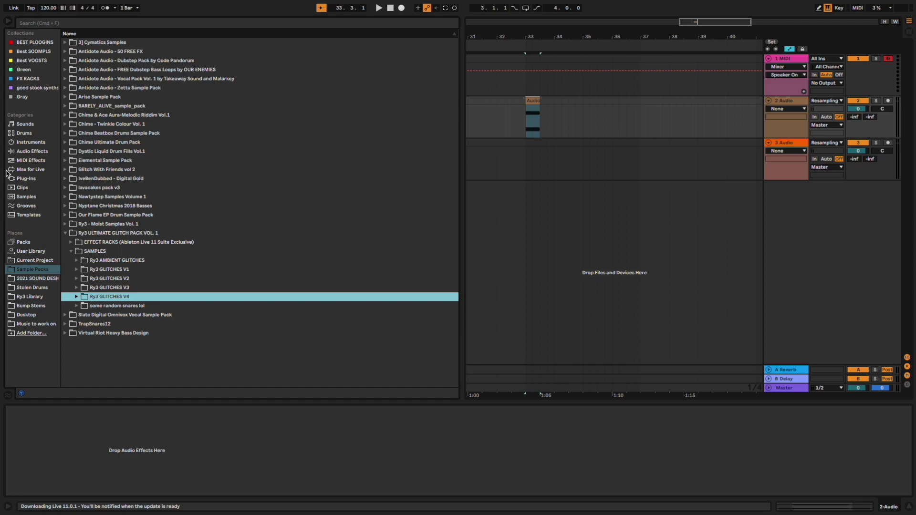
# Step: List the available audio effects and play the short clip on the 2 Audio track
pyautogui.click(32, 151)
pyautogui.click(532, 101)
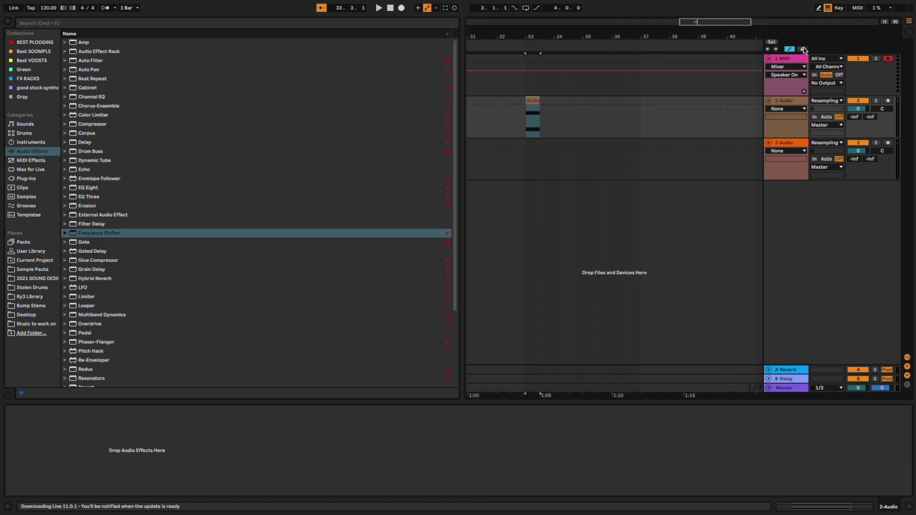
pyautogui.press('space')
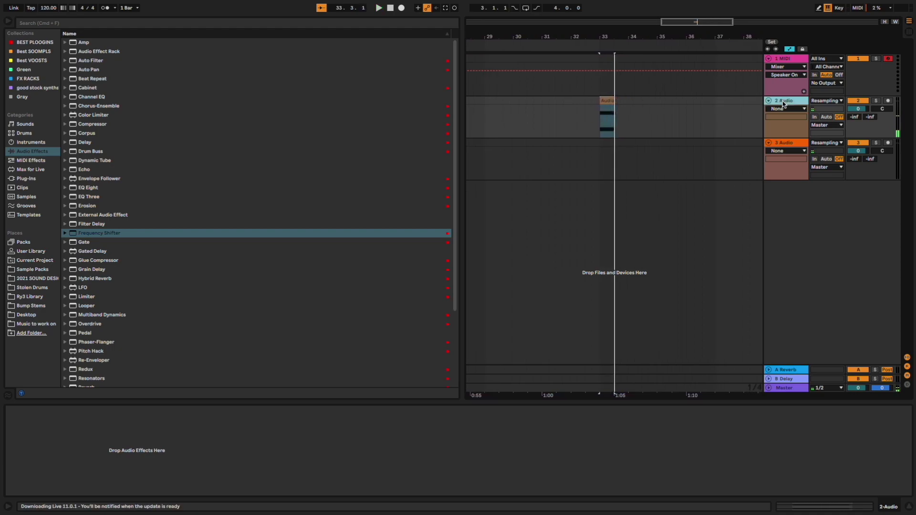
pyautogui.click(798, 60)
pyautogui.click(773, 100)
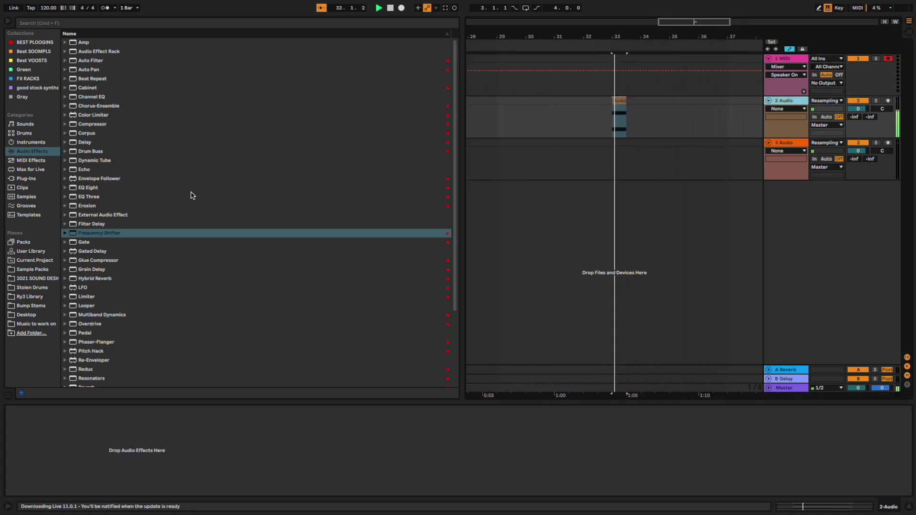
# Step: Add Corpus to the 2 Audio track and set its decay to 1.82 s and material to 26 %
pyautogui.scroll(-5, 150, 267)
pyautogui.scroll(5, 119, 189)
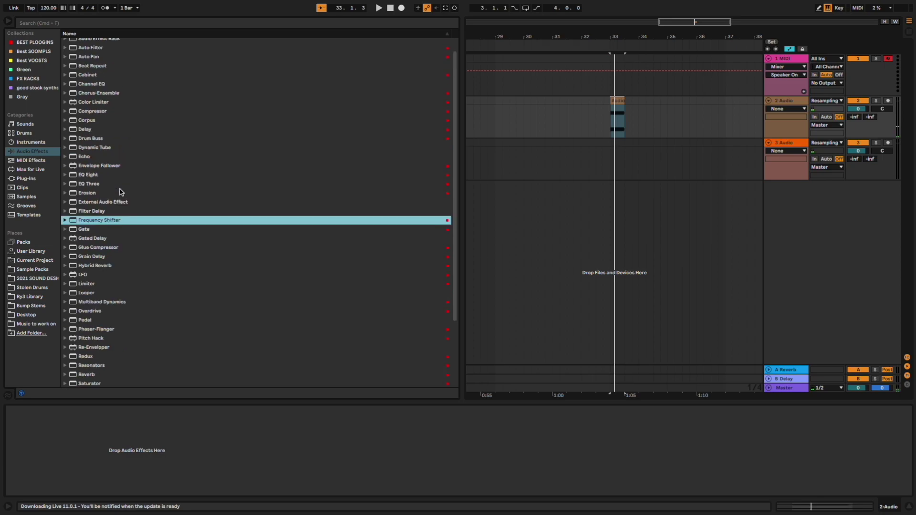
pyautogui.click(108, 150)
pyautogui.click(116, 181)
pyautogui.click(110, 123)
pyautogui.scroll(-5, 111, 249)
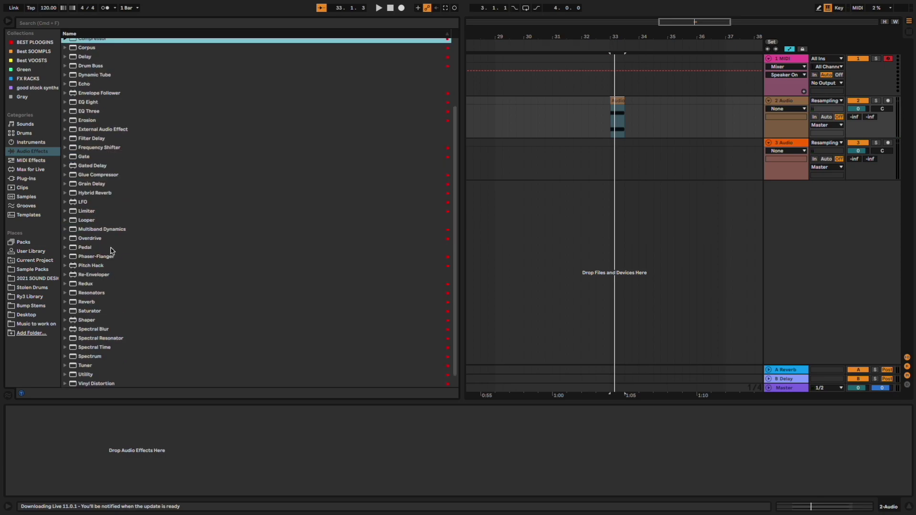
pyautogui.scroll(-1, 132, 228)
pyautogui.click(114, 266)
pyautogui.scroll(5, 121, 286)
pyautogui.click(102, 98)
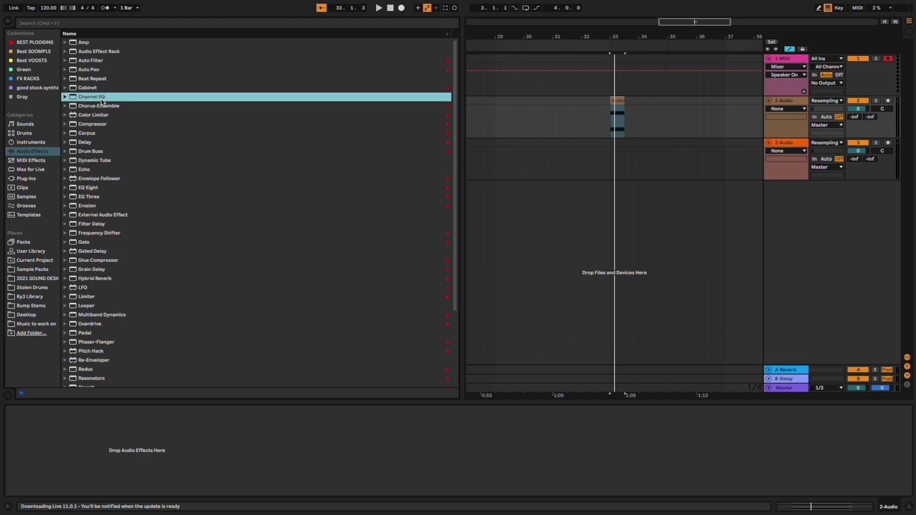
pyautogui.click(99, 115)
pyautogui.doubleClick(87, 133)
pyautogui.click(157, 438)
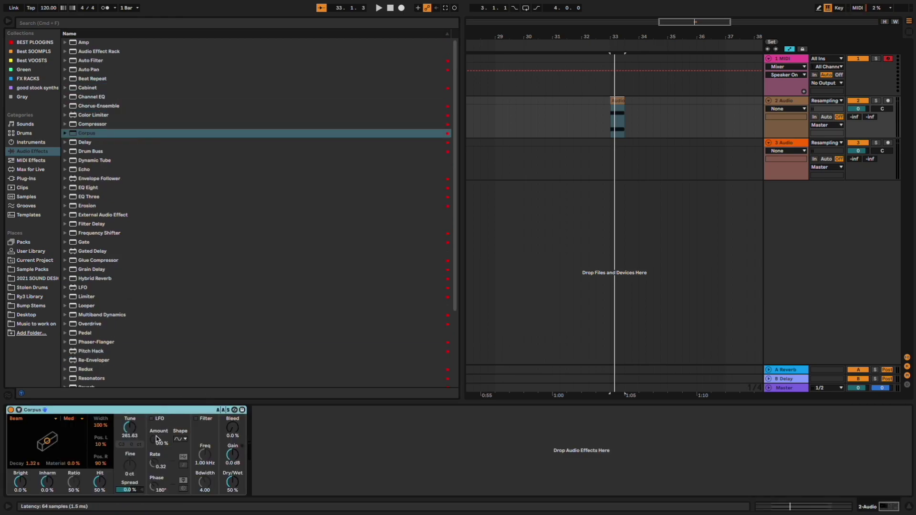
pyautogui.moveTo(64, 437); pyautogui.dragTo(70, 434)
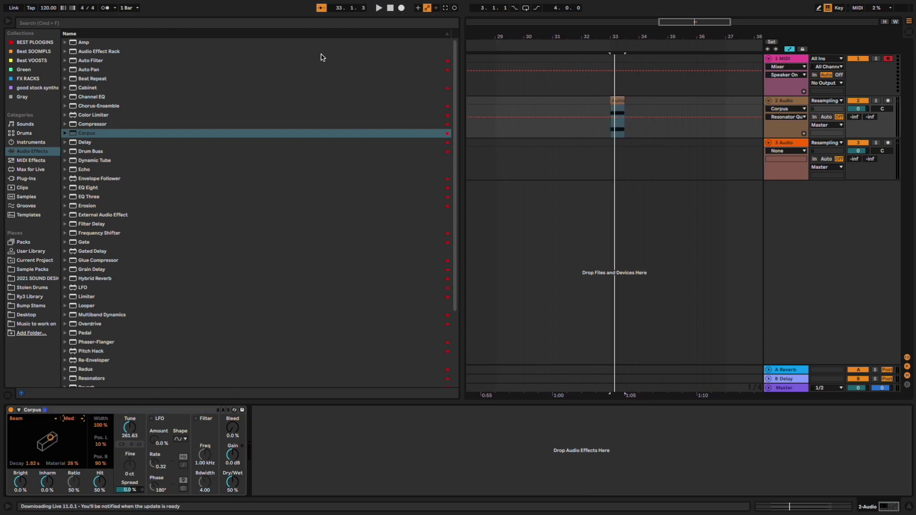
# Step: Add the LFO device from the BEST PLOOGINS collection after Corpus on the 2 Audio track
pyautogui.click(34, 42)
pyautogui.scroll(-8, 94, 333)
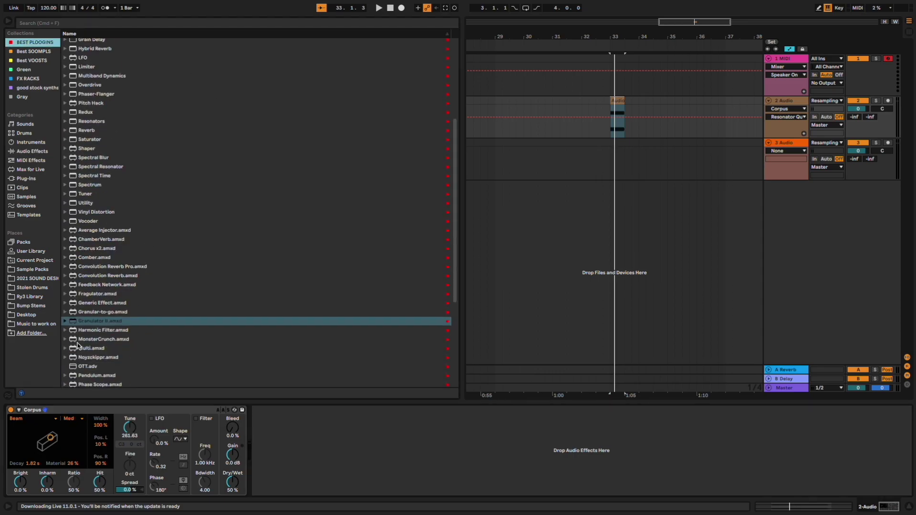
pyautogui.scroll(-2, 94, 333)
pyautogui.scroll(8, 92, 318)
pyautogui.moveTo(82, 134); pyautogui.dragTo(301, 410)
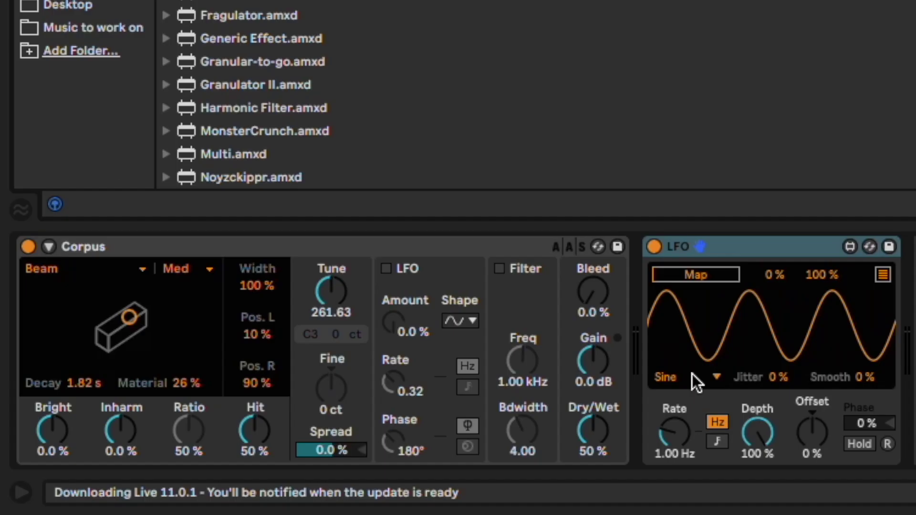
pyautogui.click(295, 87)
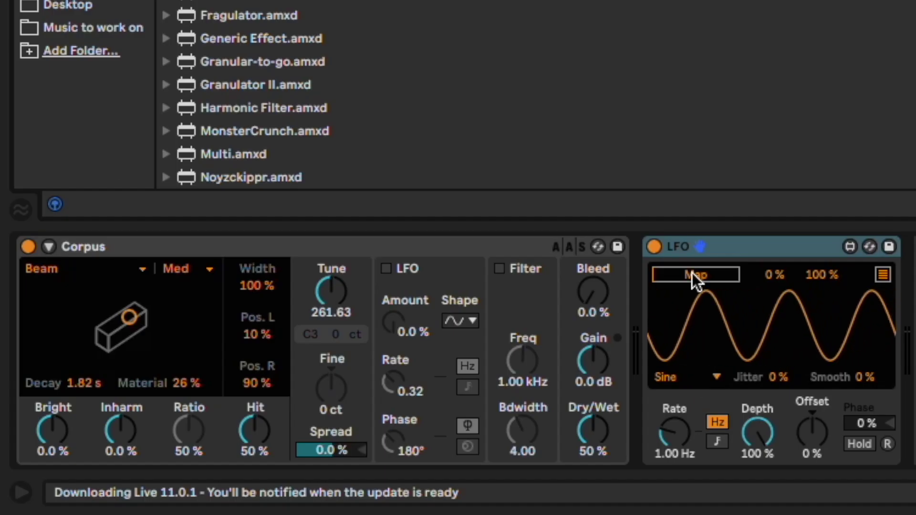
pyautogui.click(334, 289)
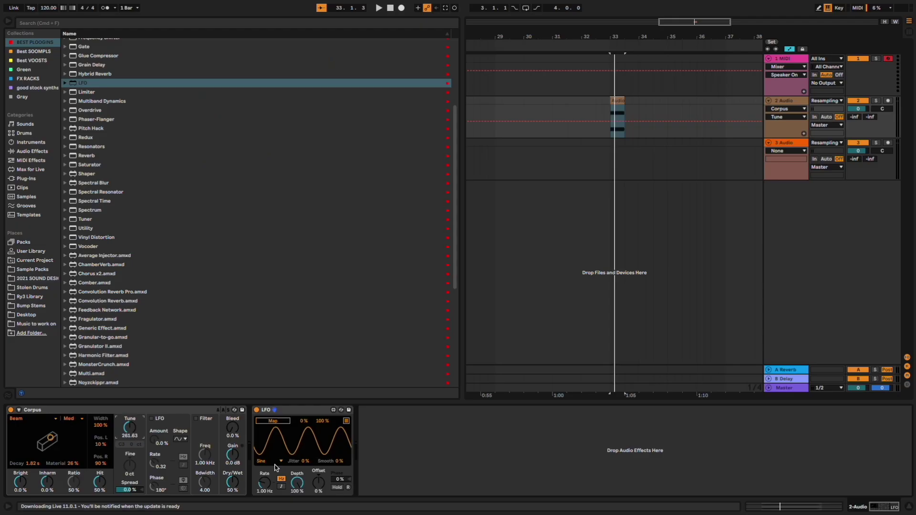
# Step: Set the LFO's waveform to Random and its rate to 10.1 Hz
pyautogui.click(275, 461)
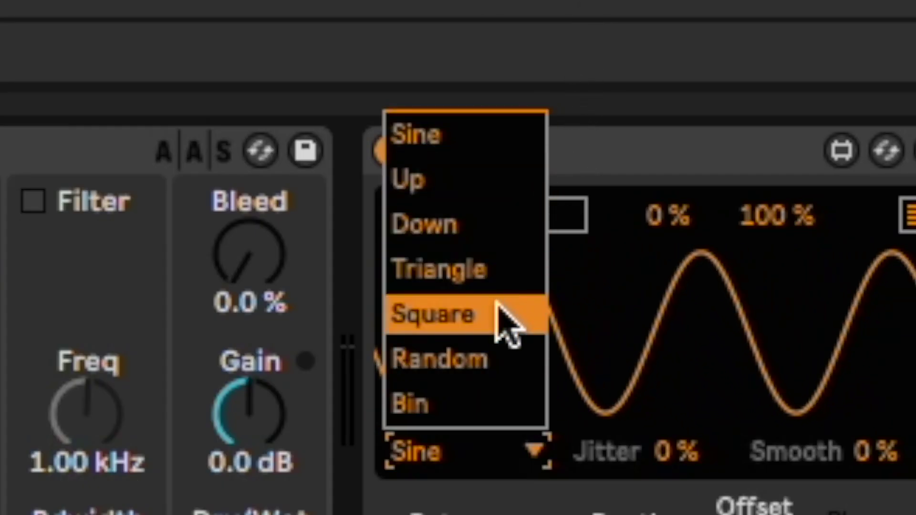
pyautogui.click(483, 363)
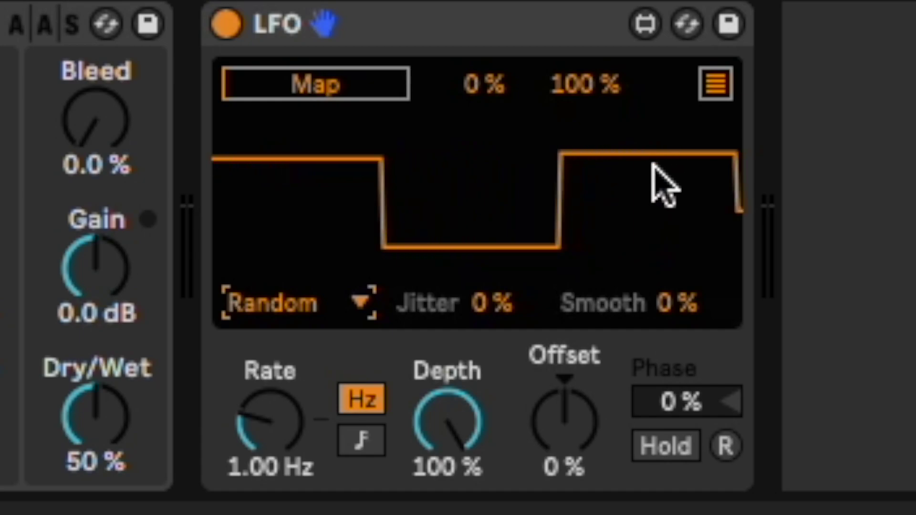
pyautogui.moveTo(265, 417); pyautogui.dragTo(266, 371)
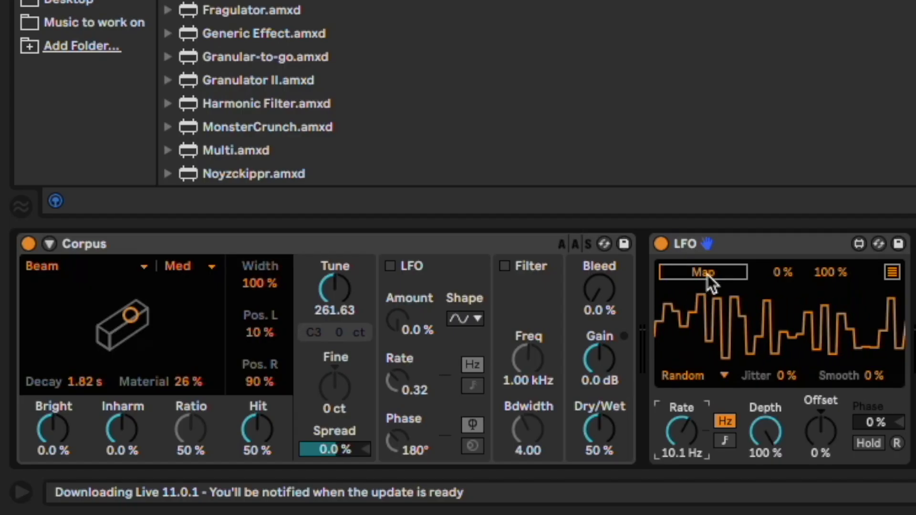
# Step: Map the random LFO to the Tune parameter of Corpus
pyautogui.click(323, 88)
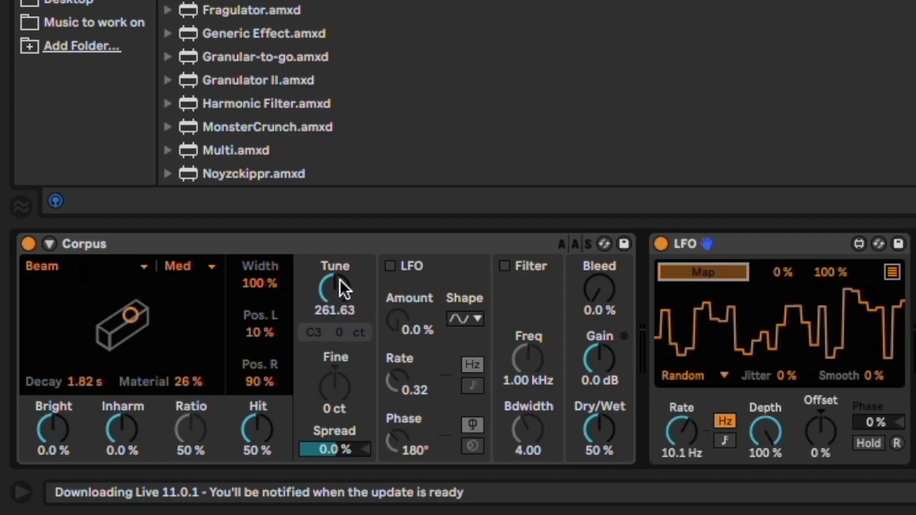
pyautogui.click(327, 294)
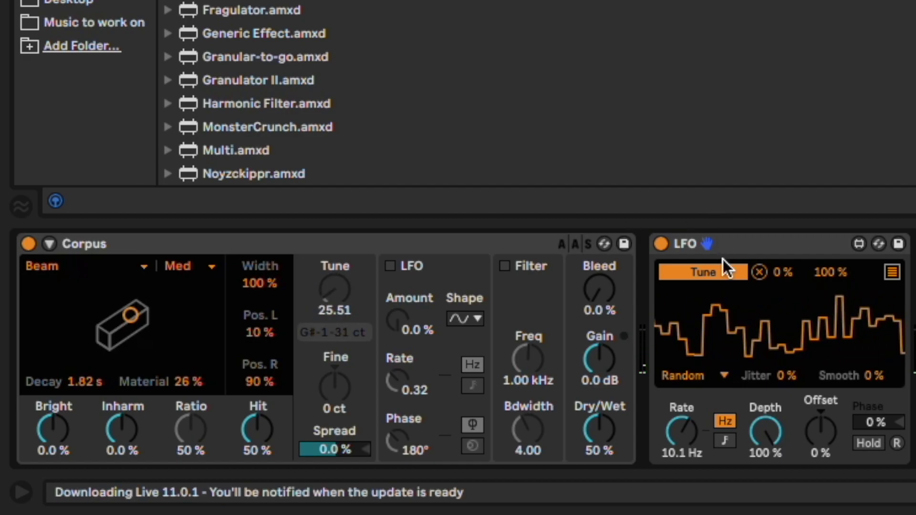
# Step: Duplicate the LFO and map the copy to the resonance type of Corpus
pyautogui.click(725, 243)
pyautogui.press('super+d')
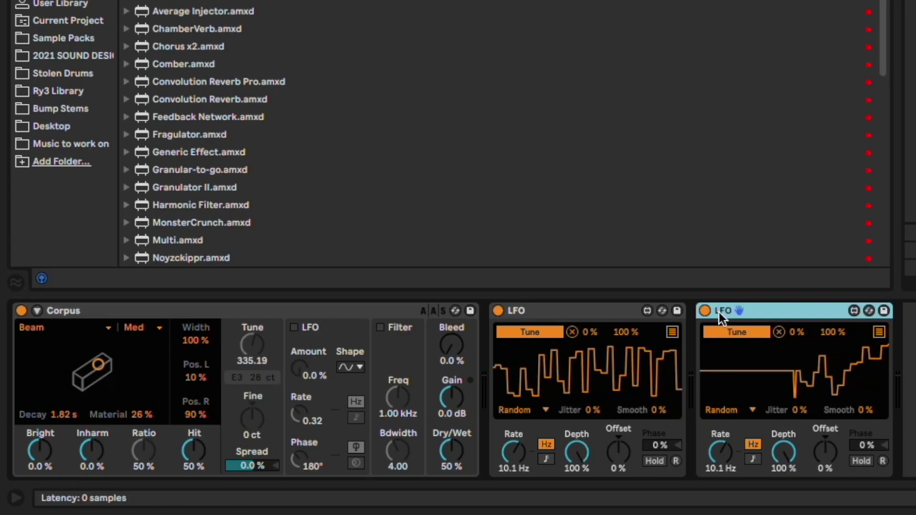
pyautogui.click(740, 328)
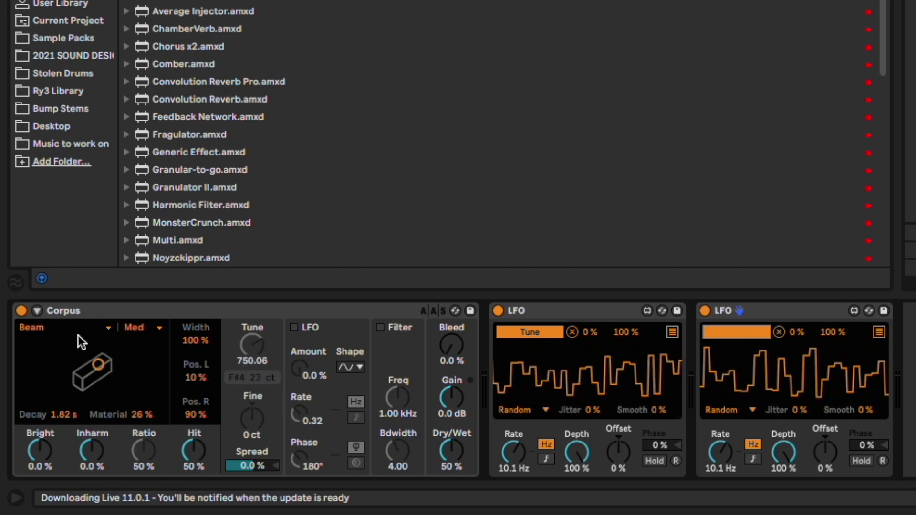
pyautogui.click(45, 328)
pyautogui.click(41, 368)
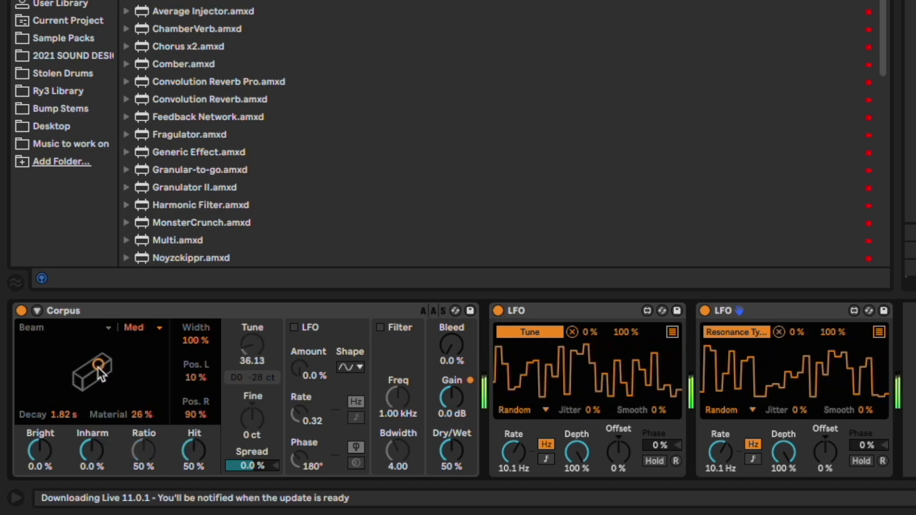
# Step: Make two more copies of the LFO, mapping one to the Decay and the other to the Width of Corpus
pyautogui.click(750, 314)
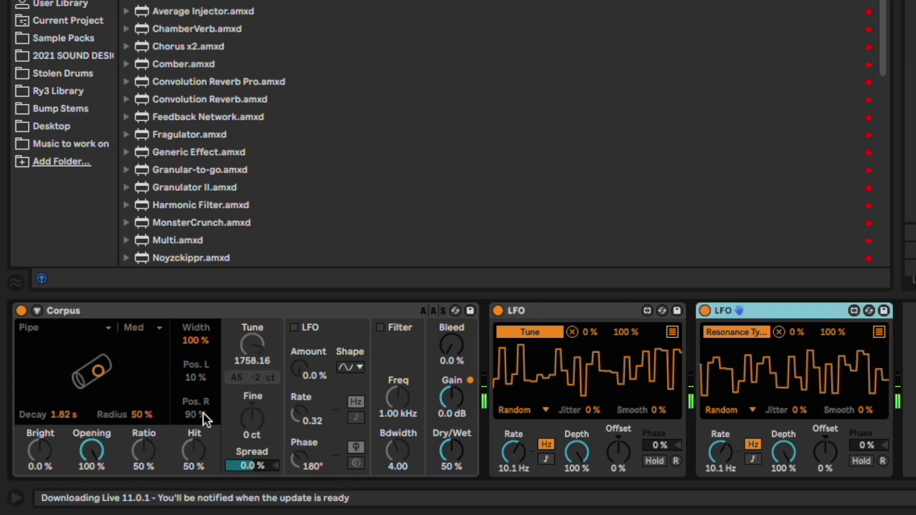
pyautogui.press('super+d')
pyautogui.click(56, 434)
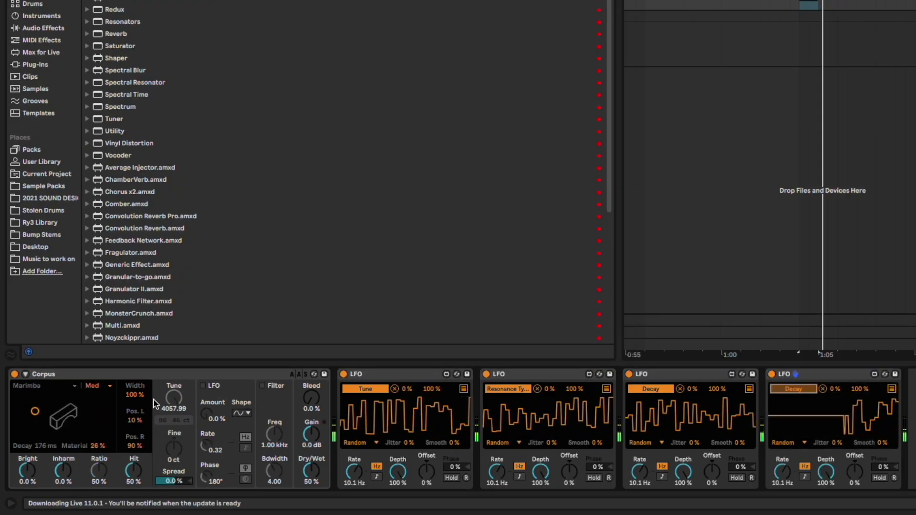
pyautogui.click(135, 395)
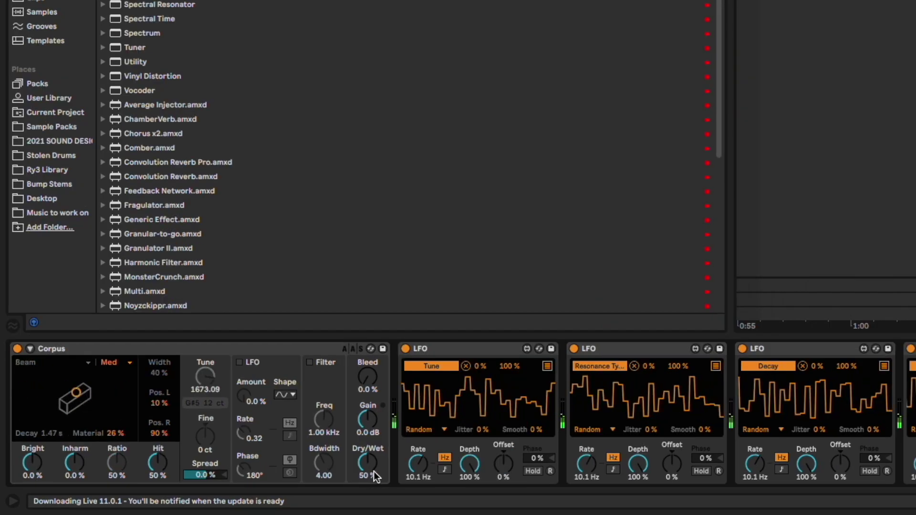
# Step: Set the Dry/Wet of Corpus to 100 %
pyautogui.moveTo(310, 470); pyautogui.dragTo(311, 434)
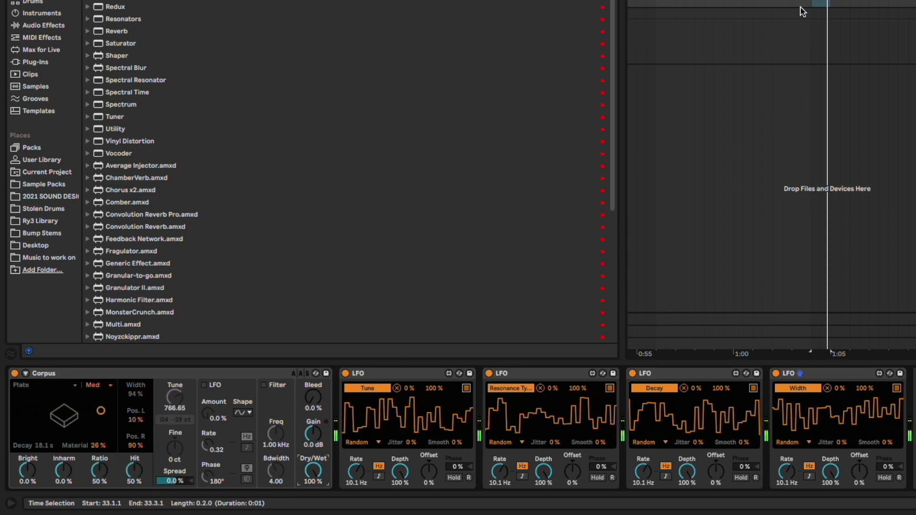
pyautogui.scroll(-3, 163, 286)
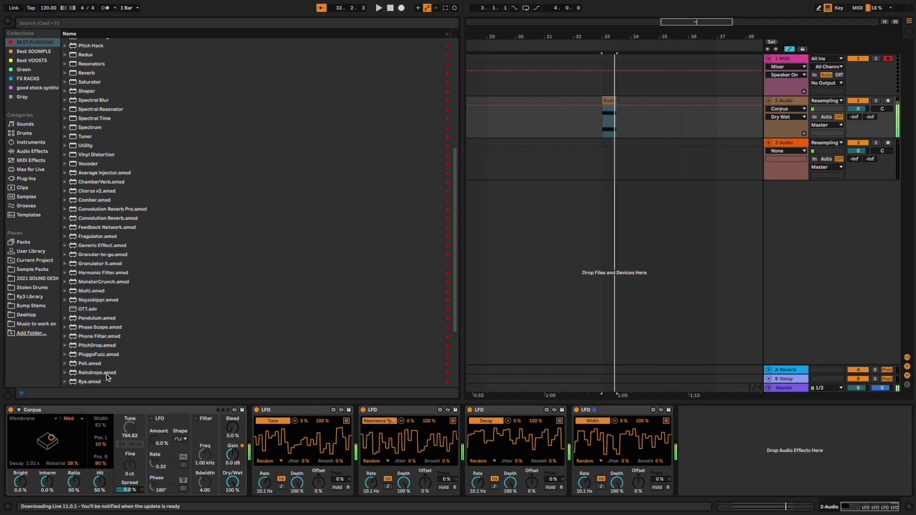
# Step: Duplicate the LFO that modulates the Width of Corpus
pyautogui.scroll(-4, 107, 378)
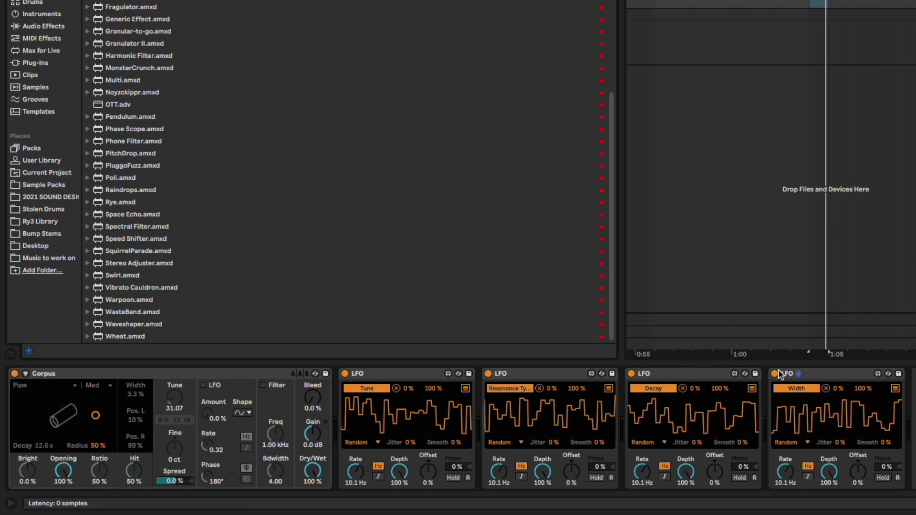
pyautogui.hotkey('ctrl', 'd')
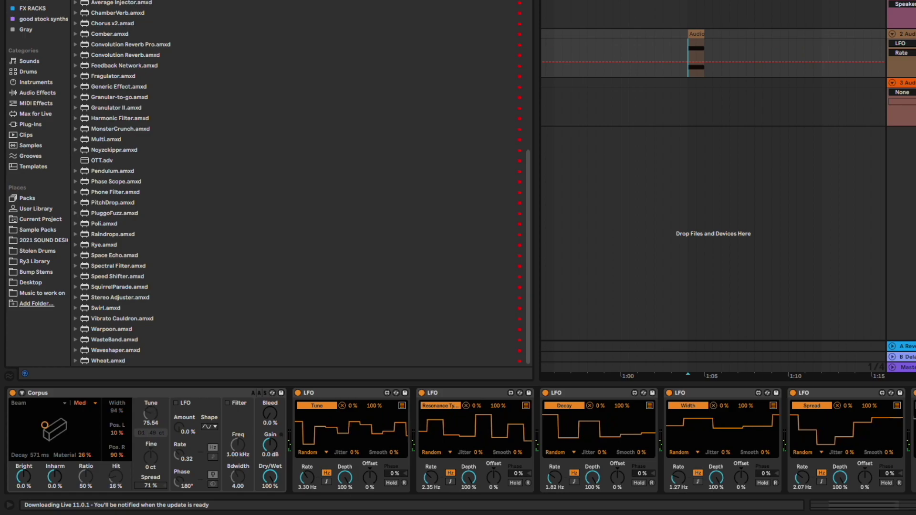
# Step: Record a resampled take of the Corpus chain onto track 3 Audio from bar 33 and move it to bar 37
pyautogui.click(640, 121)
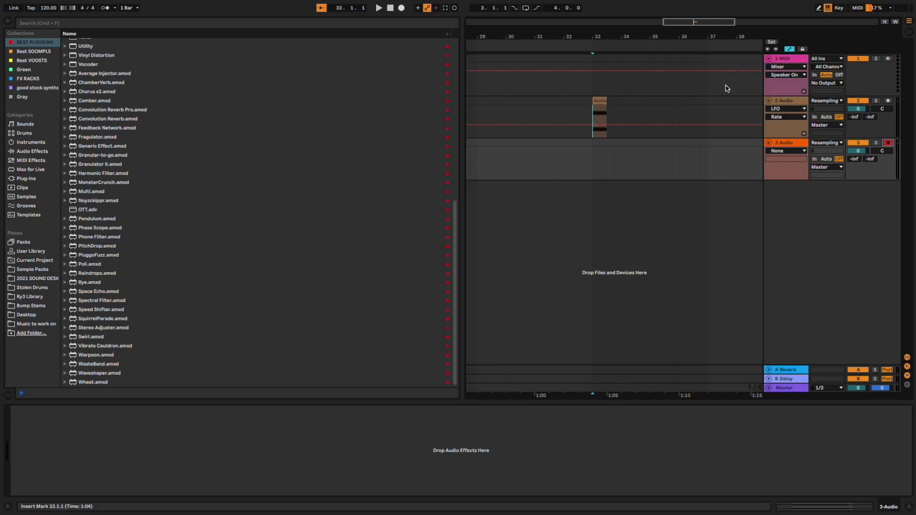
pyautogui.click(401, 9)
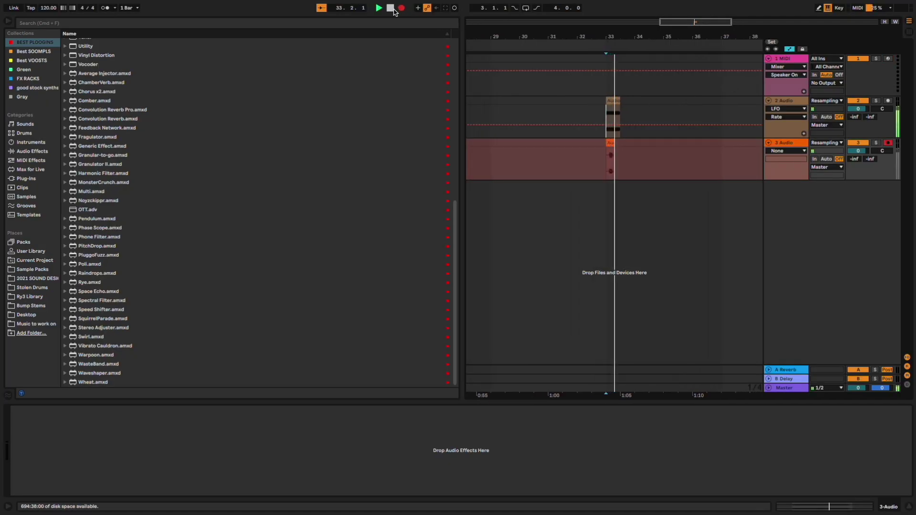
pyautogui.click(391, 8)
pyautogui.click(601, 157)
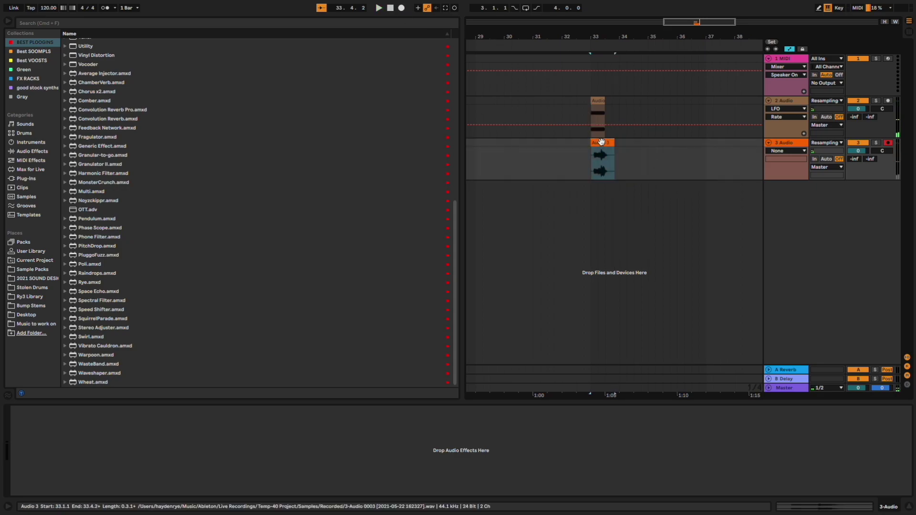
pyautogui.moveTo(602, 157); pyautogui.dragTo(721, 158)
# Step: Record a second take onto track 3 Audio and move it to bar 36
pyautogui.click(589, 151)
pyautogui.click(401, 8)
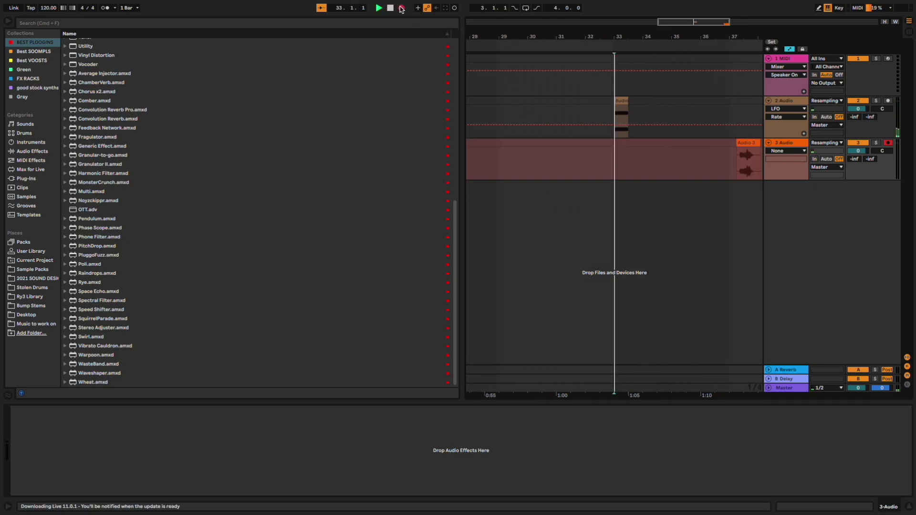
pyautogui.click(390, 9)
pyautogui.moveTo(601, 160); pyautogui.dragTo(687, 165)
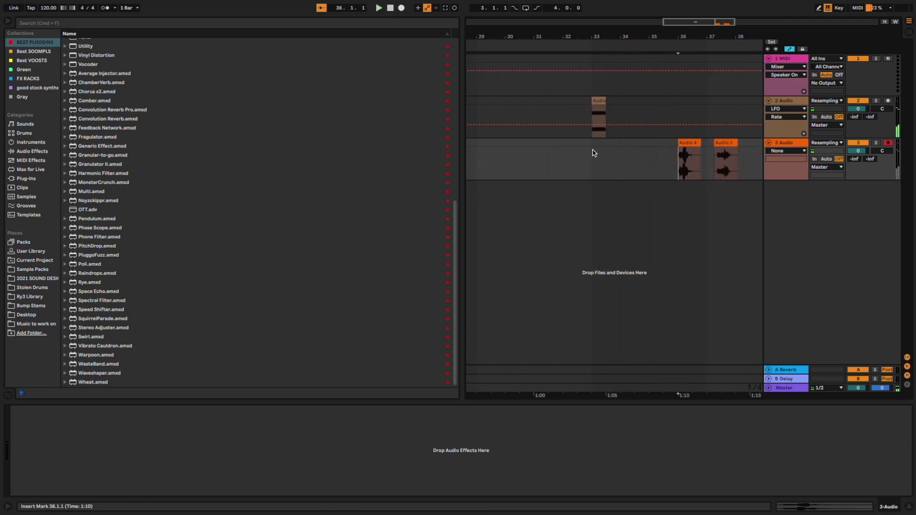
# Step: Record a third take of the source clip onto track 3 Audio and move it to bar 35
pyautogui.click(596, 105)
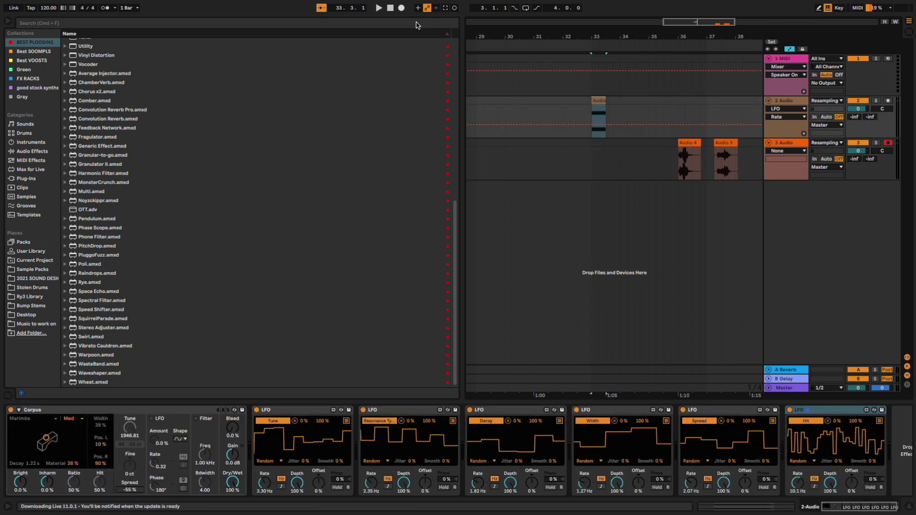
pyautogui.click(401, 8)
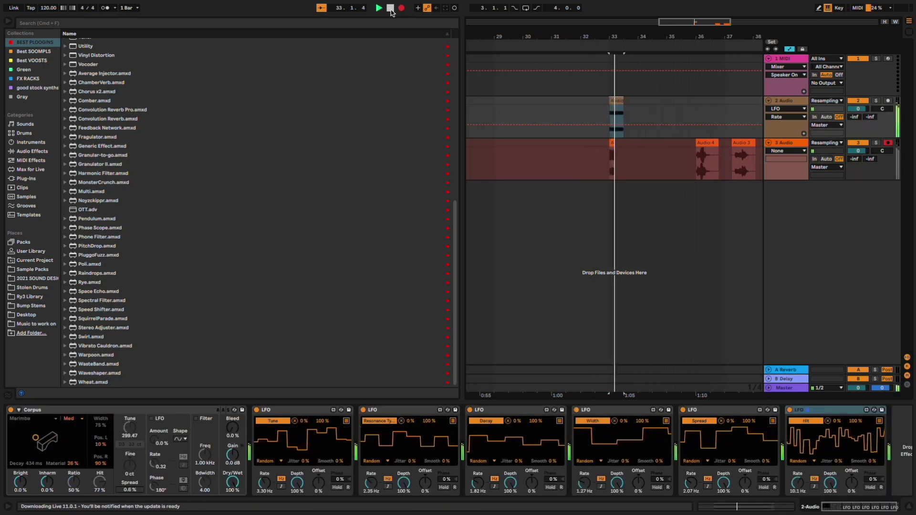
pyautogui.click(391, 9)
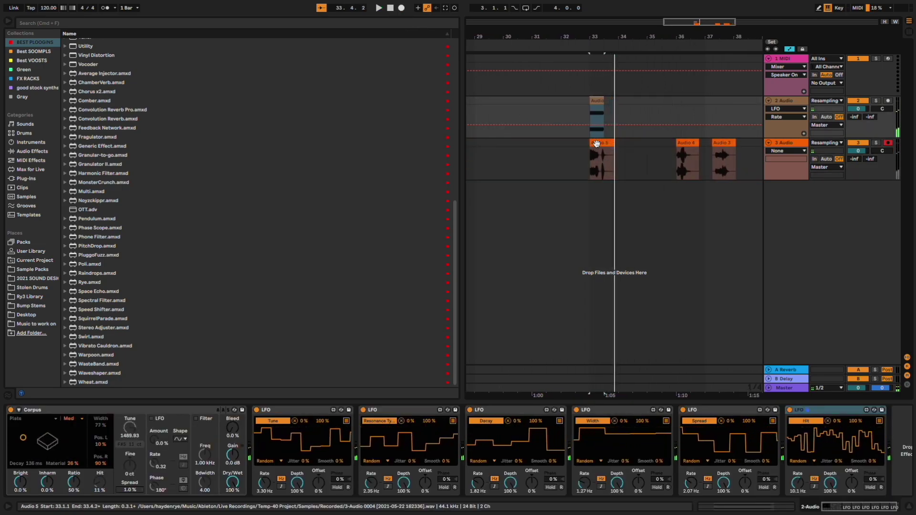
pyautogui.moveTo(601, 157); pyautogui.dragTo(656, 157)
# Step: Record two more takes onto track 3 Audio, placing one at bar 38 and the other at 34.2.1
pyautogui.click(585, 161)
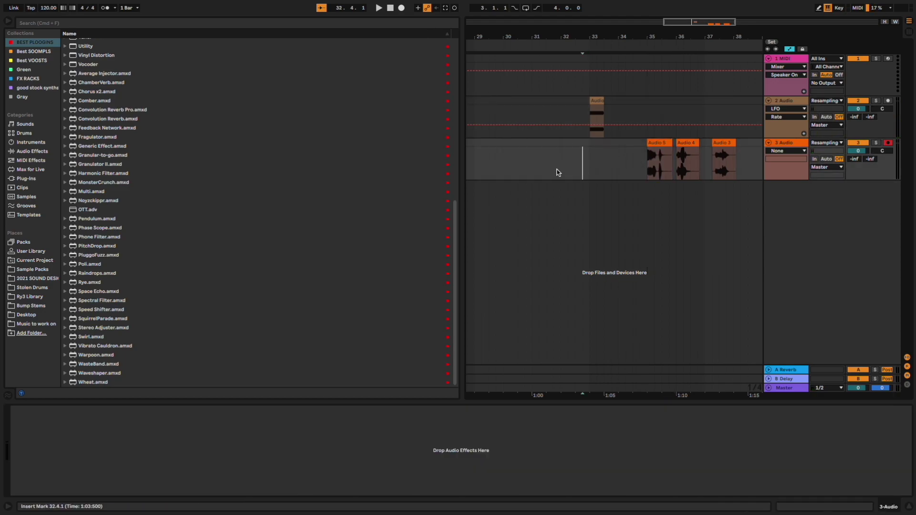
pyautogui.click(401, 8)
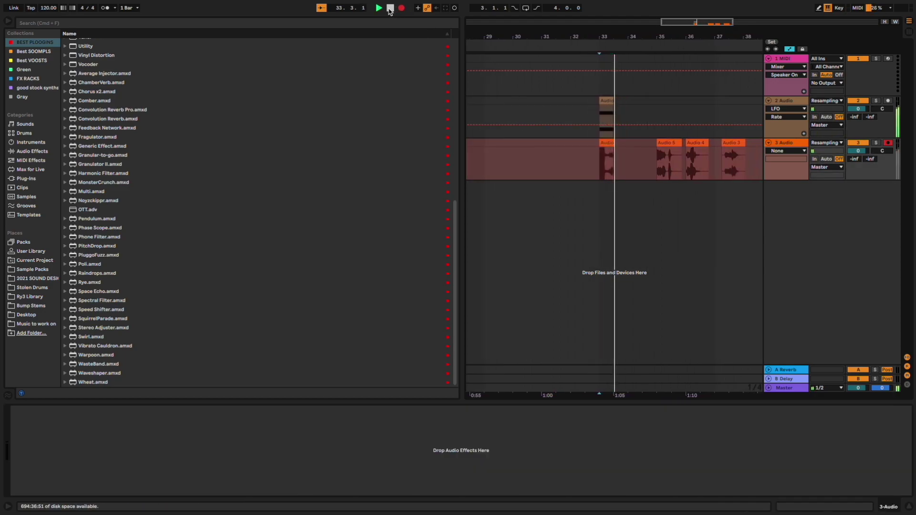
pyautogui.press('space')
pyautogui.moveTo(597, 151); pyautogui.dragTo(743, 160)
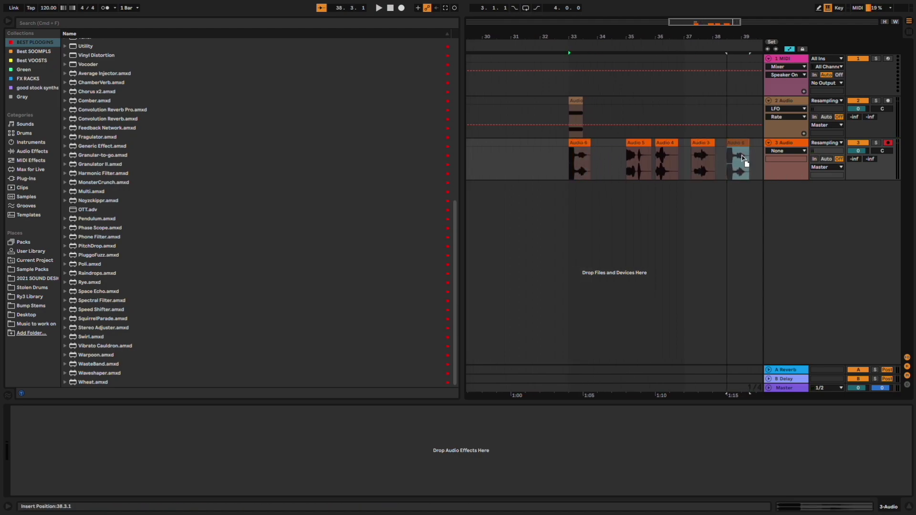
pyautogui.click(401, 8)
pyautogui.click(390, 8)
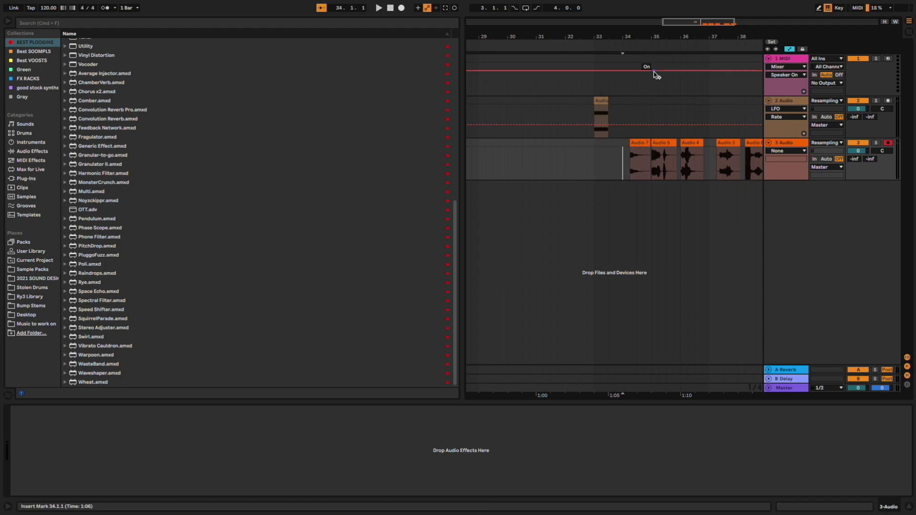
# Step: Play back the recorded takes at 34.2.1 and at bar 38 on track 3 Audio
pyautogui.hscroll(5, 550, 131)
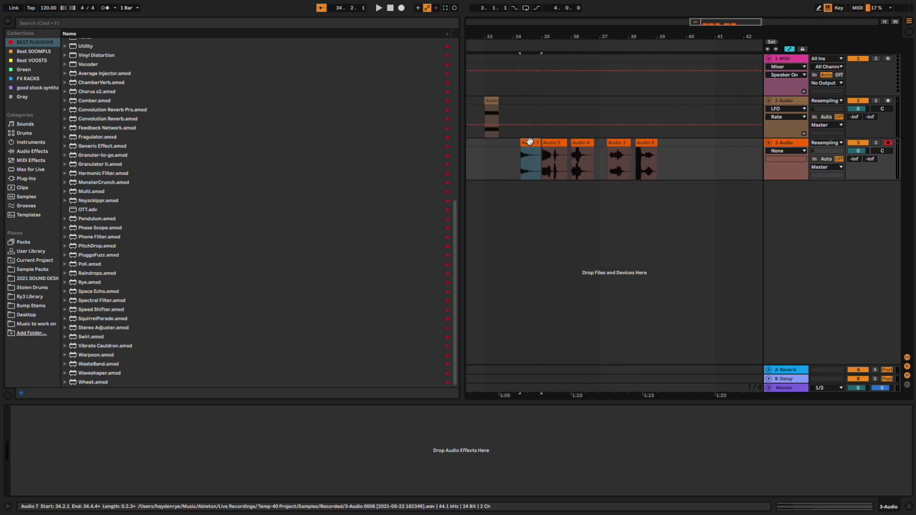
pyautogui.press('space')
pyautogui.press('space')
pyautogui.click(637, 142)
pyautogui.press('space')
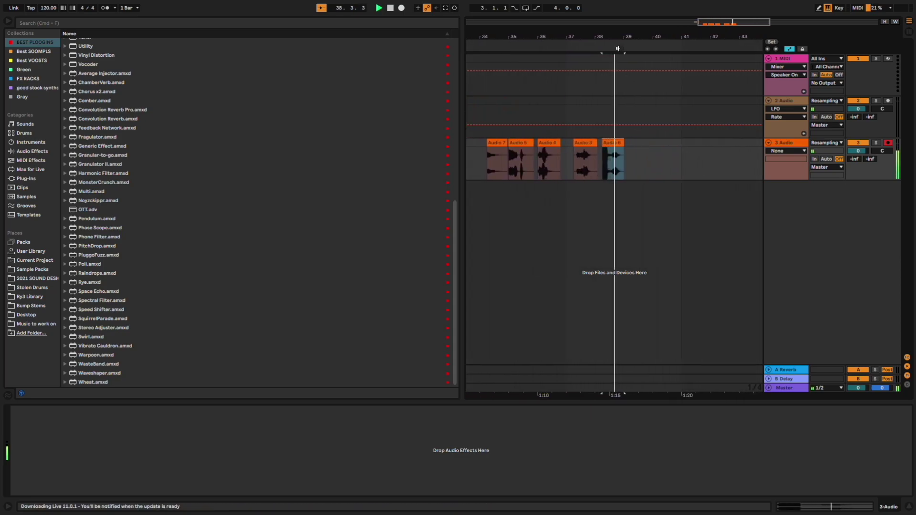
# Step: Delete Corpus and all its LFOs from track 2 Audio and clear the recorded takes from track 3 Audio
pyautogui.scroll(-4, 619, 141)
pyautogui.click(595, 101)
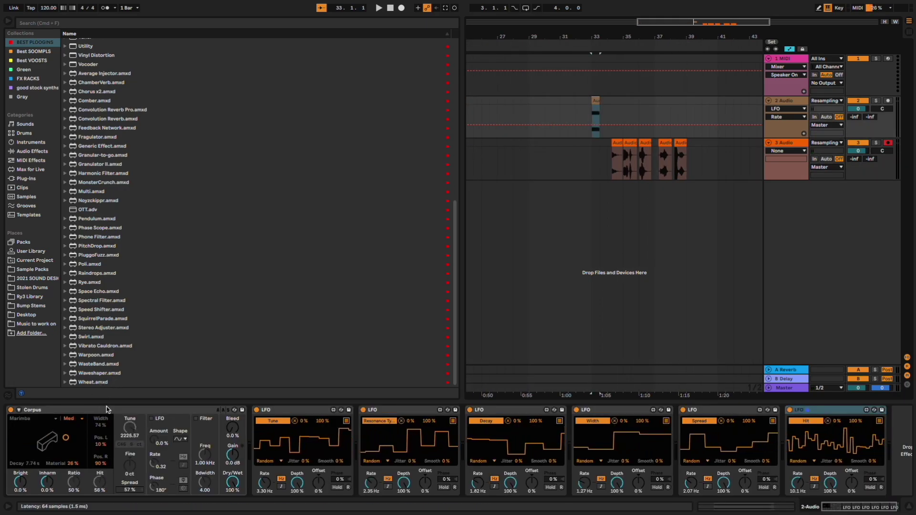
pyautogui.click(156, 413)
pyautogui.keyDown('shift'); pyautogui.click(809, 409); pyautogui.keyUp('shift')
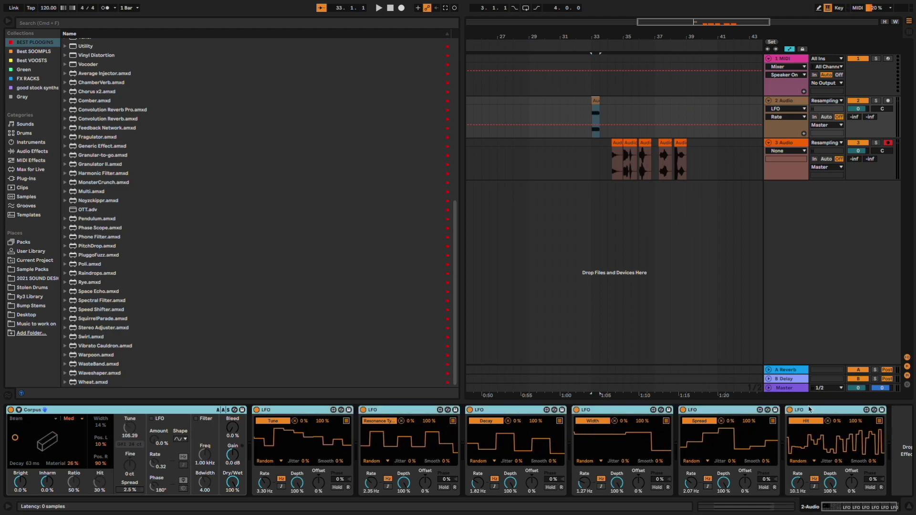
pyautogui.press('Delete')
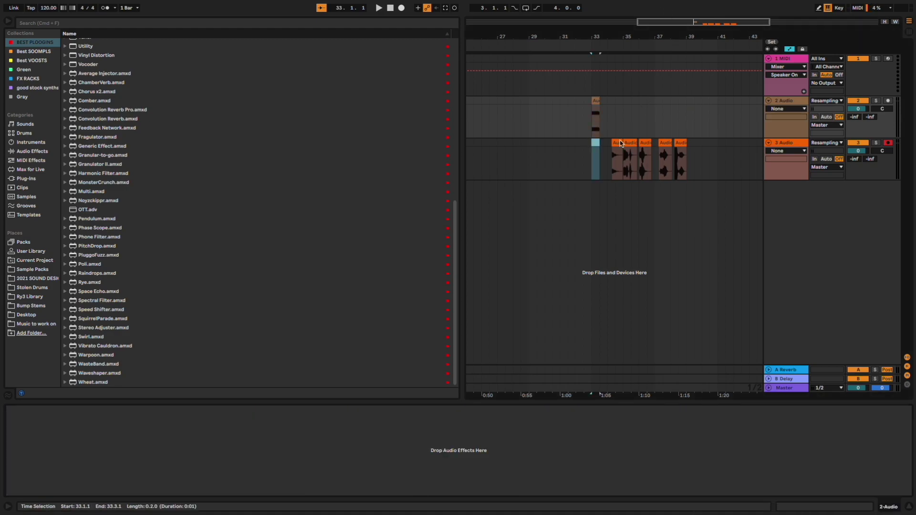
pyautogui.moveTo(601, 144); pyautogui.dragTo(751, 143)
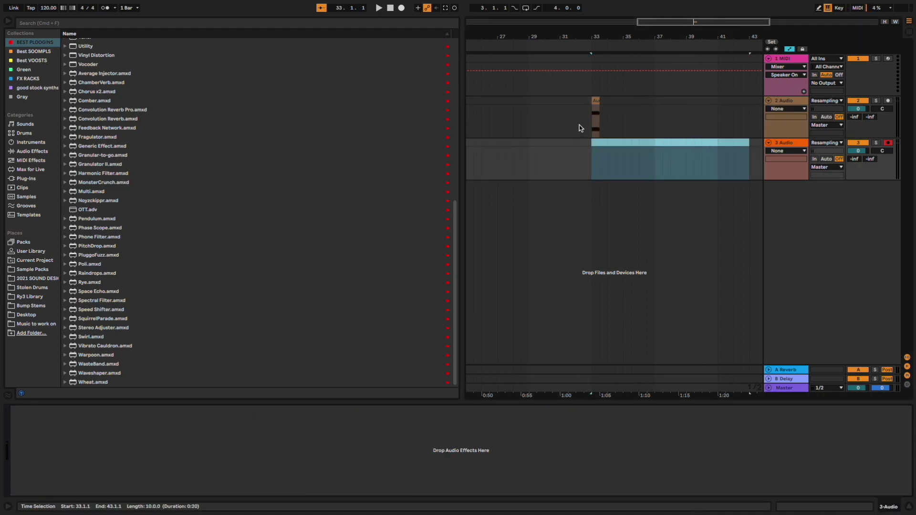
# Step: Add Grain Delay to track 2 Audio and set its Frequency to 49.9 Hz and its Pitch to -7.81
pyautogui.click(595, 119)
pyautogui.scroll(10, 192, 241)
pyautogui.click(143, 200)
pyautogui.scroll(-15, 140, 254)
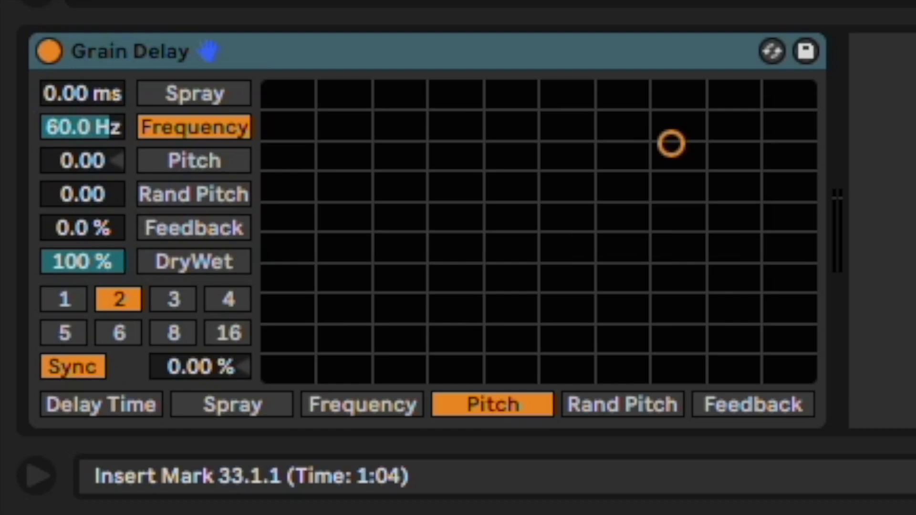
pyautogui.moveTo(681, 163); pyautogui.dragTo(530, 256)
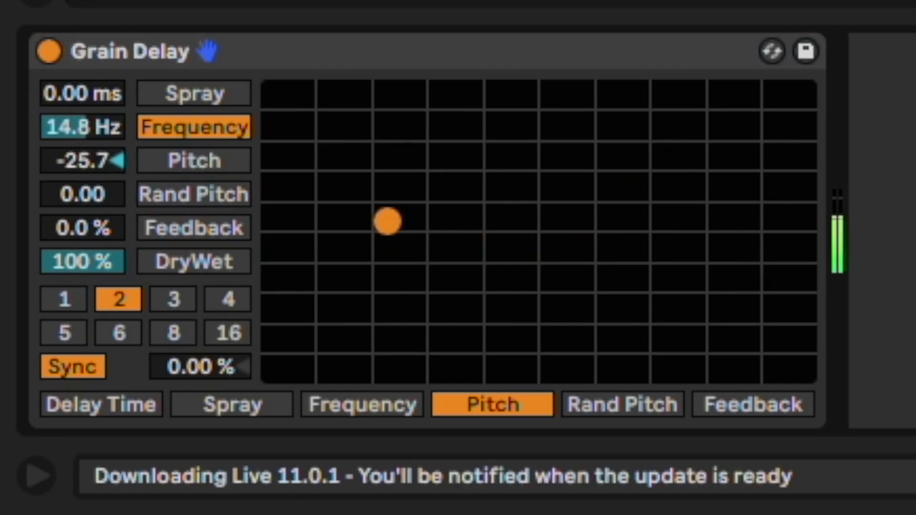
pyautogui.moveTo(615, 163); pyautogui.dragTo(505, 215)
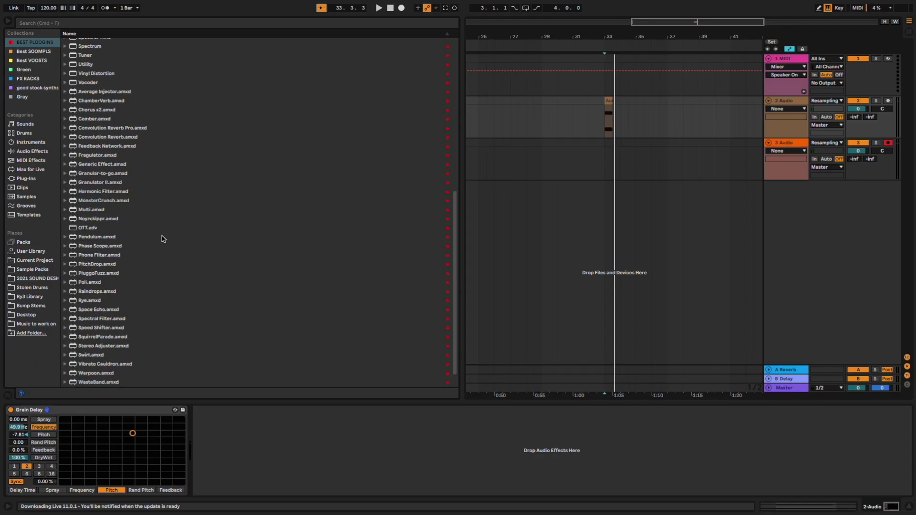
# Step: Add an LFO after Grain Delay with the Random waveform, a Rate of 5.62 Hz and a Depth of 86.6 %
pyautogui.scroll(10, 148, 250)
pyautogui.click(109, 188)
pyautogui.doubleClick(84, 206)
pyautogui.click(204, 462)
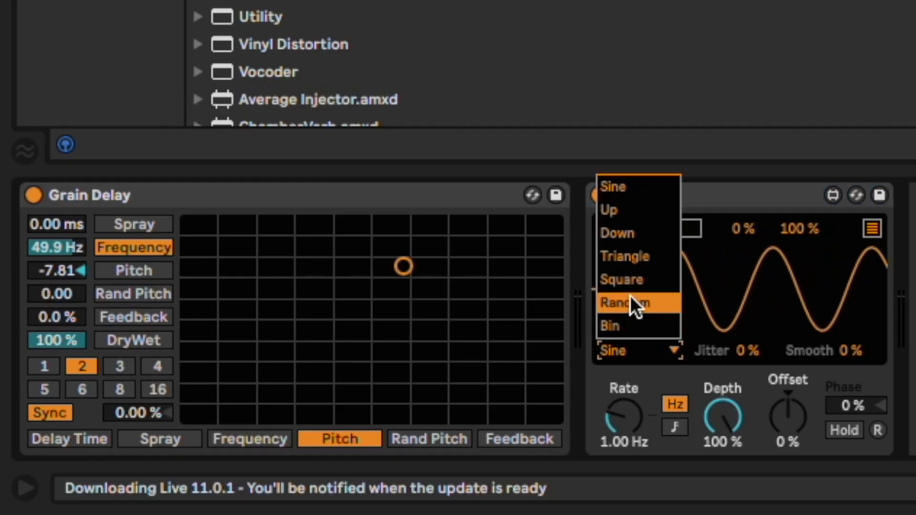
pyautogui.click(631, 302)
pyautogui.moveTo(623, 415); pyautogui.dragTo(623, 391)
pyautogui.moveTo(723, 415); pyautogui.dragTo(723, 429)
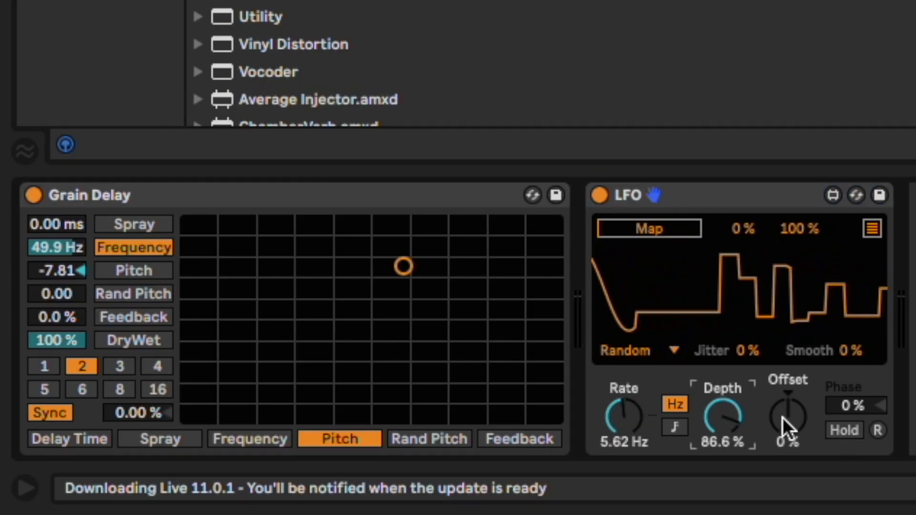
# Step: Map the LFO to the Spray of Grain Delay and a duplicate of it to the Frequency, with playback running
pyautogui.click(648, 227)
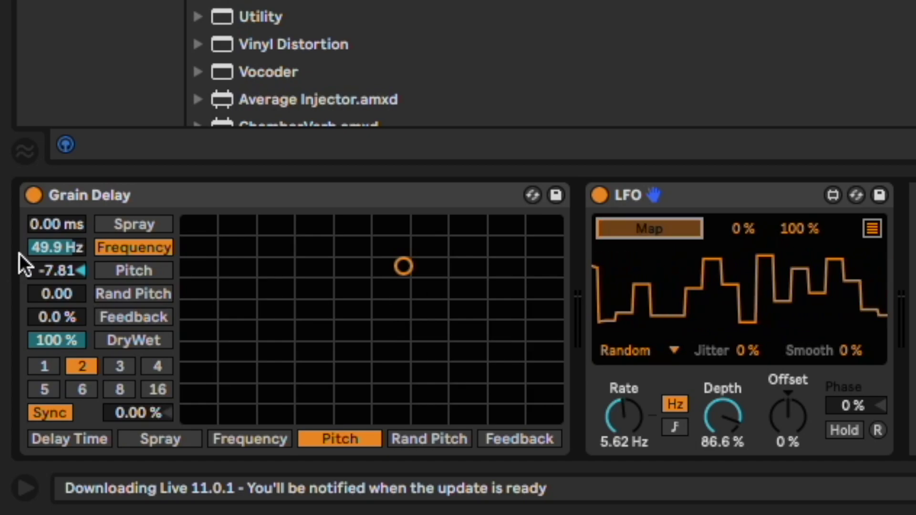
pyautogui.click(43, 225)
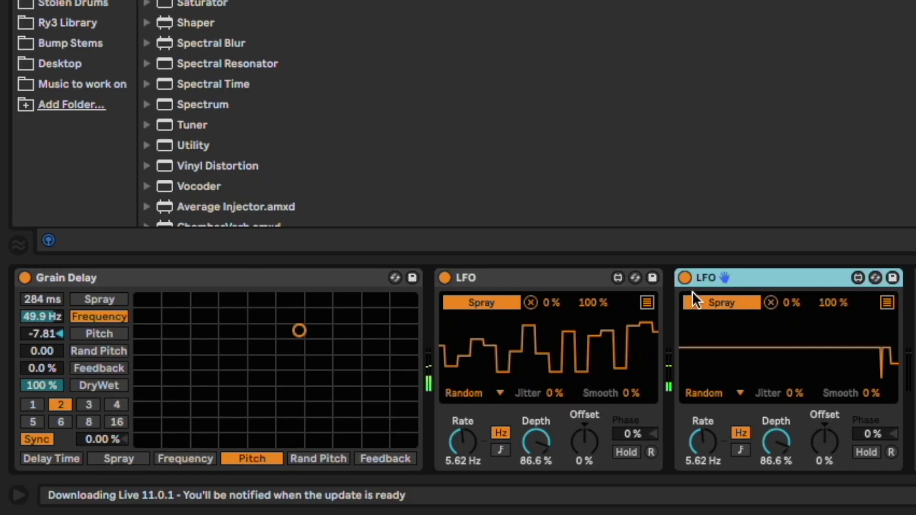
pyautogui.click(713, 302)
pyautogui.click(46, 315)
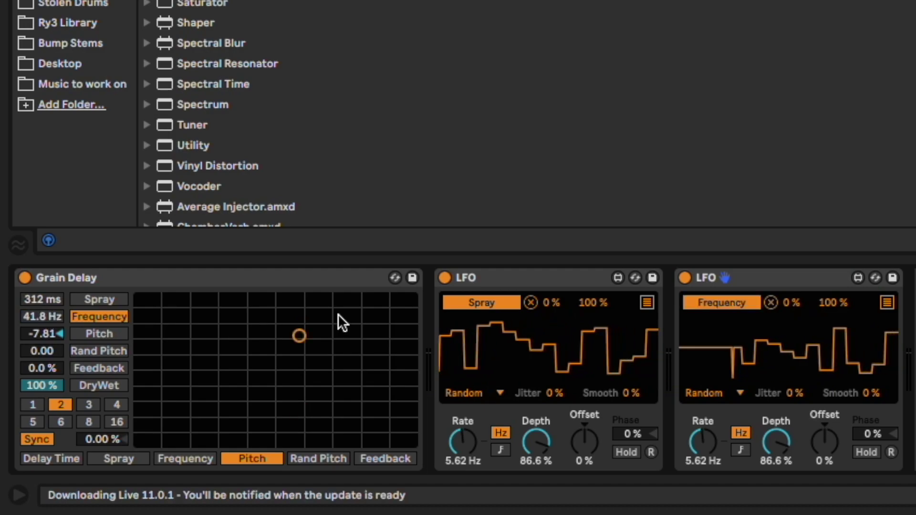
pyautogui.press('space')
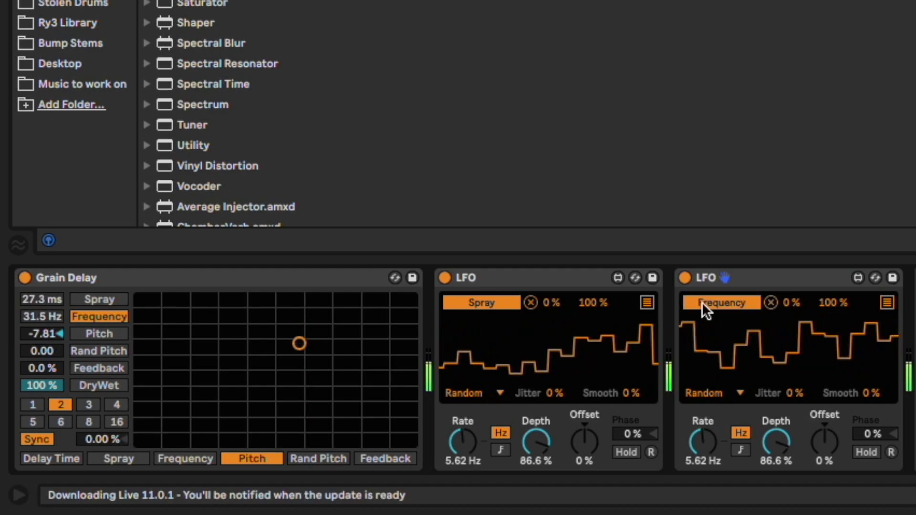
# Step: Duplicate the Frequency LFO and map the copy to the Pitch of Grain Delay
pyautogui.click(785, 276)
pyautogui.press('super+d')
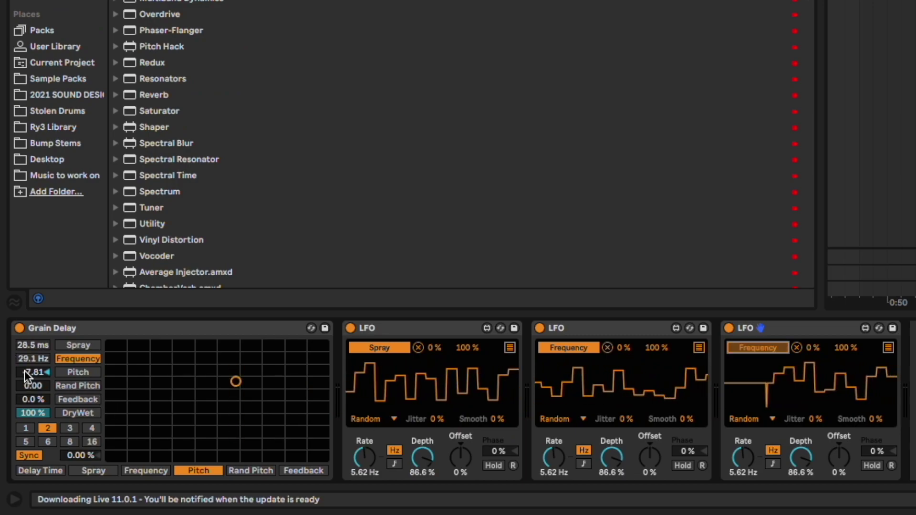
pyautogui.click(32, 332)
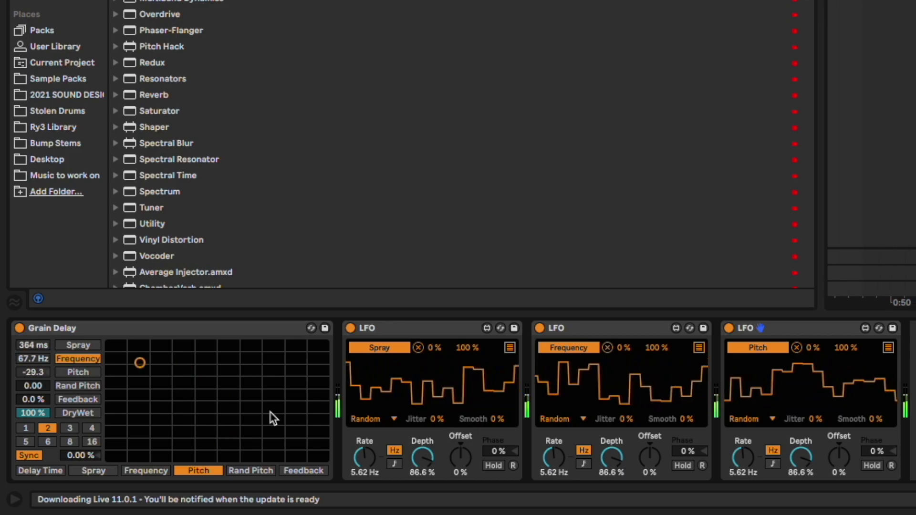
# Step: Duplicate the Pitch LFO and map the copy to the Rand Pitch of Grain Delay
pyautogui.click(768, 328)
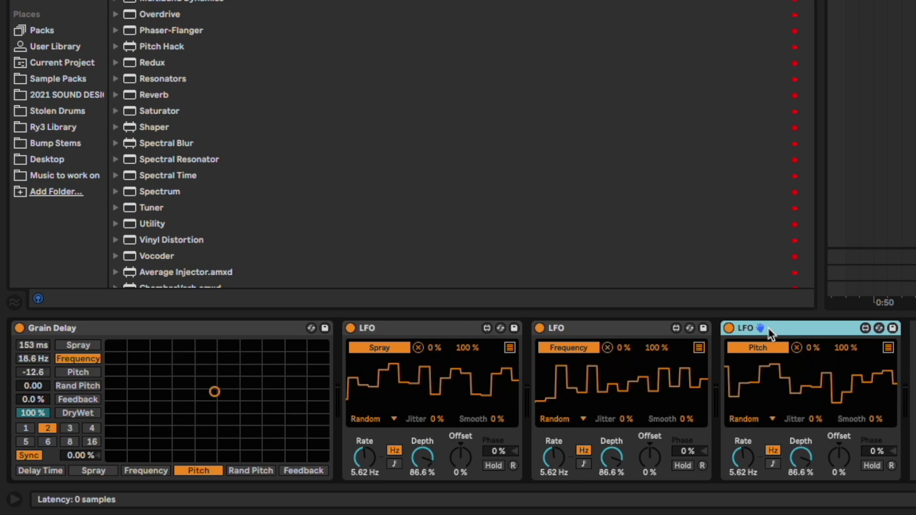
pyautogui.press('super+d')
pyautogui.click(789, 375)
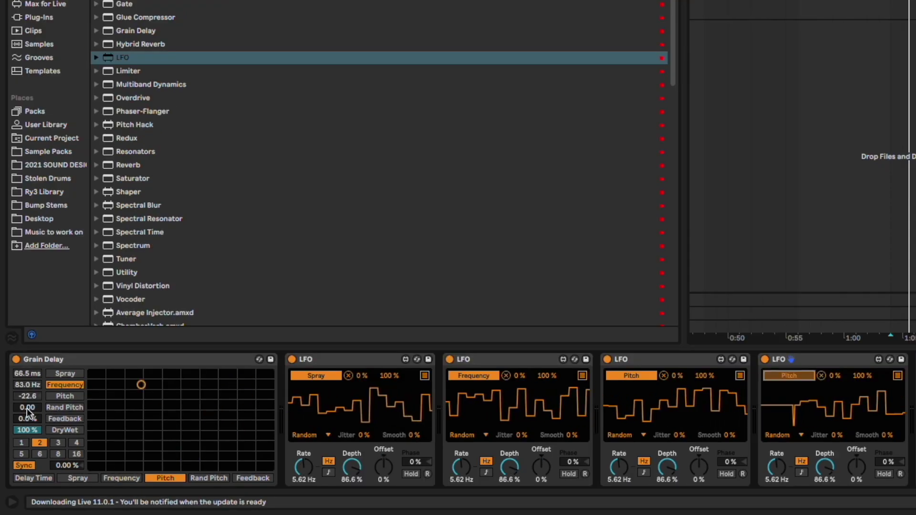
pyautogui.click(25, 409)
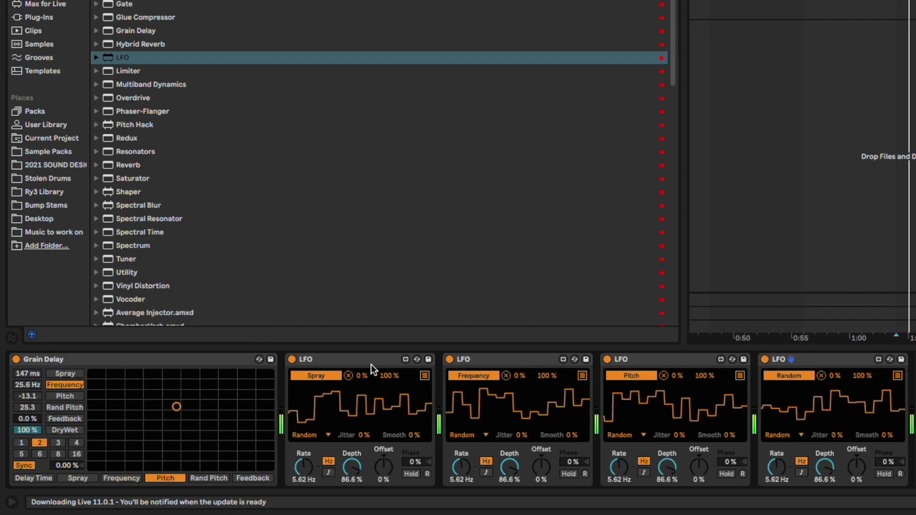
# Step: Duplicate the Rand Pitch LFO, map the copy to the Feedback of Grain Delay, and play the clip
pyautogui.click(810, 359)
pyautogui.press('super+d')
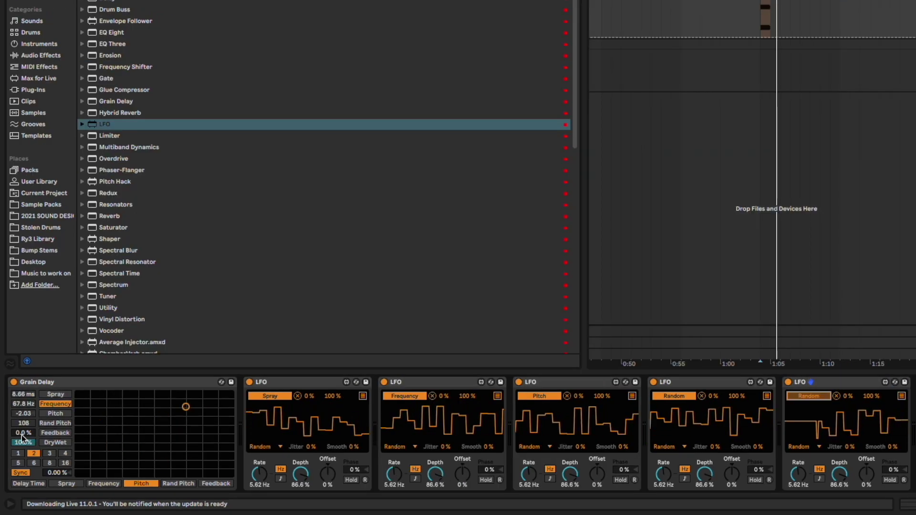
pyautogui.click(26, 420)
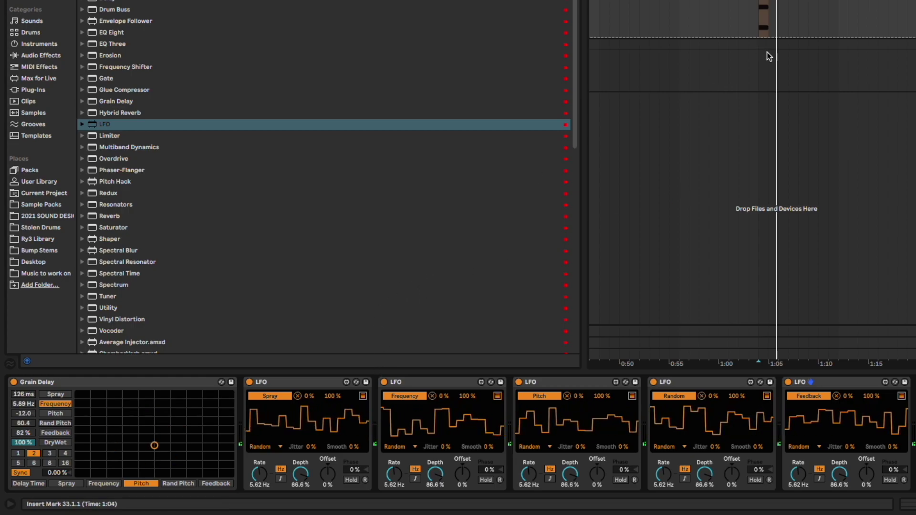
pyautogui.click(753, 85)
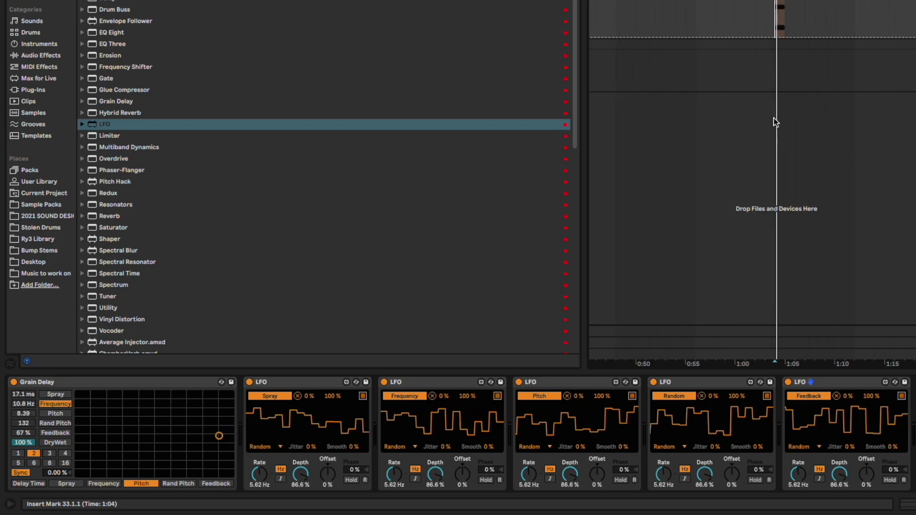
# Step: Add a Vocoder at the end of the 2 Audio device chain and set its carrier to Modulator
pyautogui.scroll(-3, 168, 379)
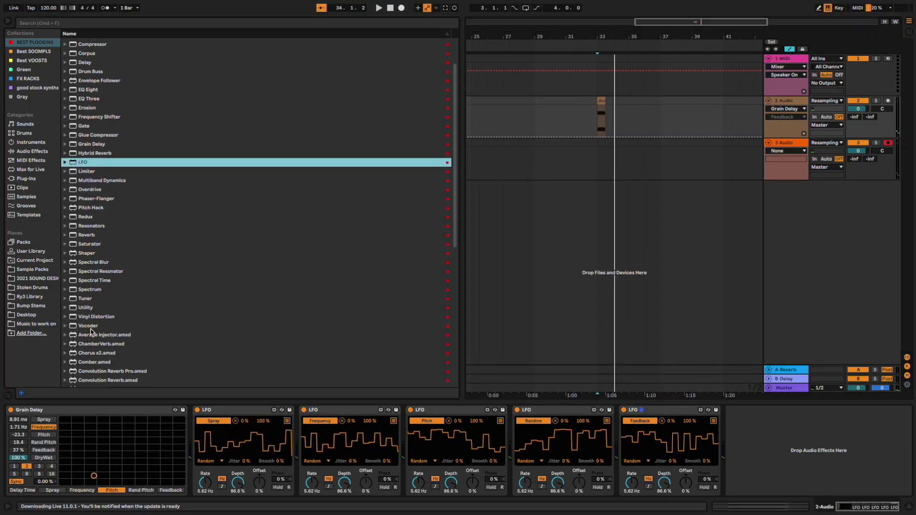
pyautogui.doubleClick(94, 327)
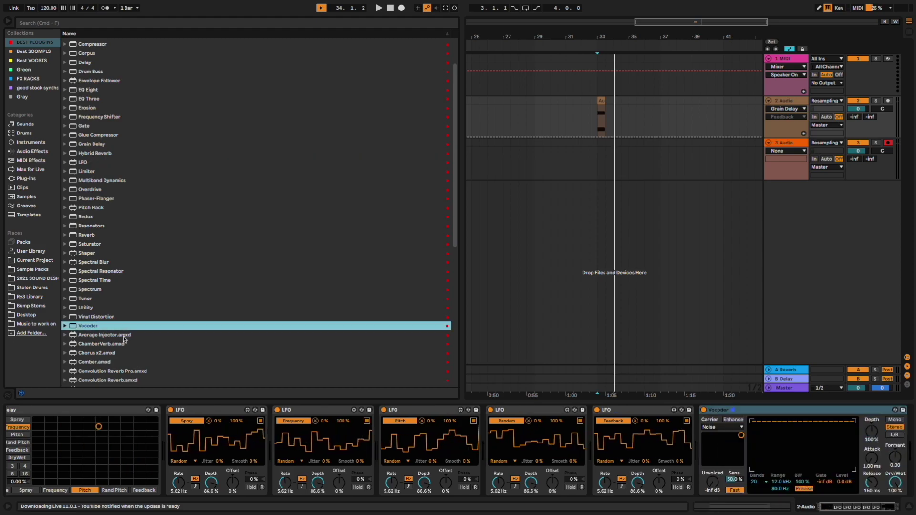
pyautogui.click(728, 418)
pyautogui.click(148, 143)
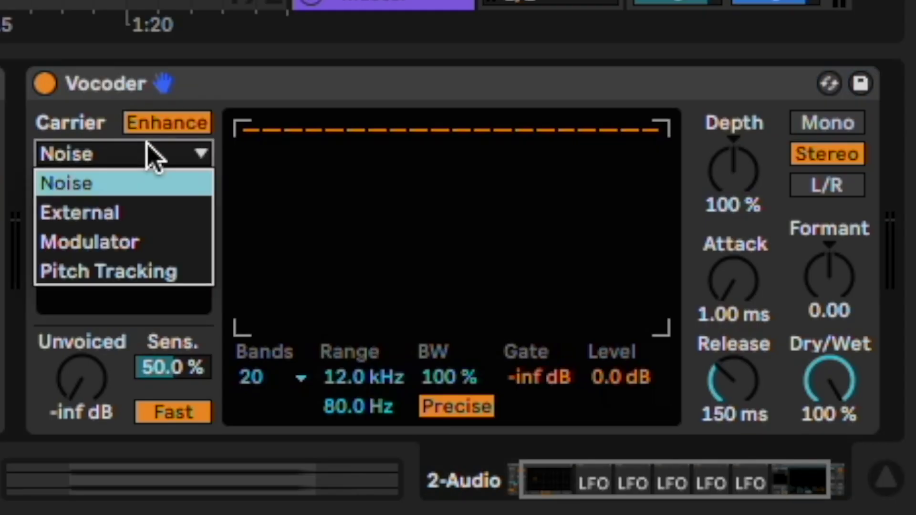
pyautogui.click(125, 243)
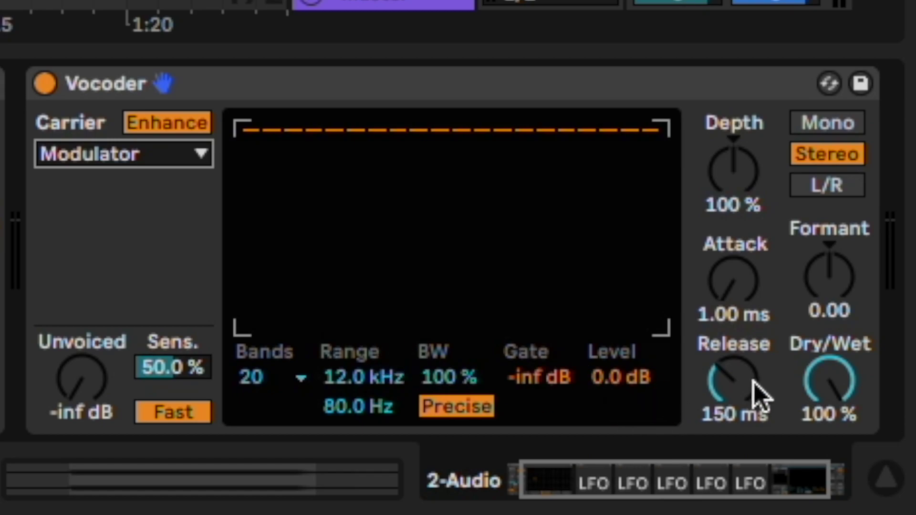
# Step: Set the Vocoder's Release to 10.0 ms, Depth to 200 % and Bands to 40
pyautogui.moveTo(736, 397); pyautogui.dragTo(737, 429)
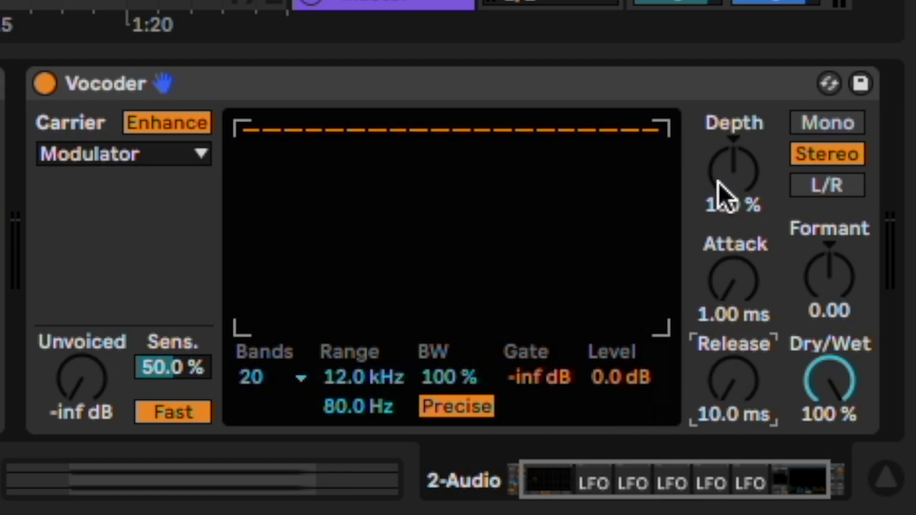
pyautogui.moveTo(736, 182); pyautogui.dragTo(737, 138)
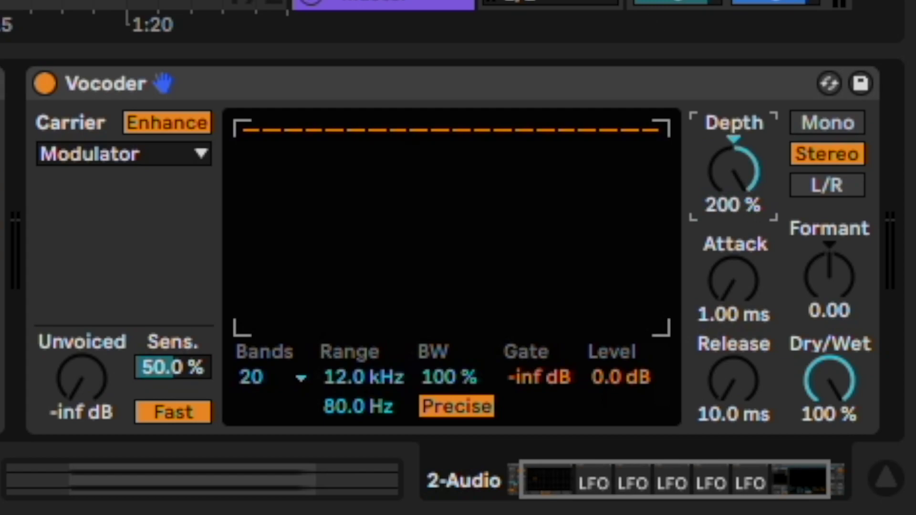
pyautogui.click(282, 376)
pyautogui.click(250, 348)
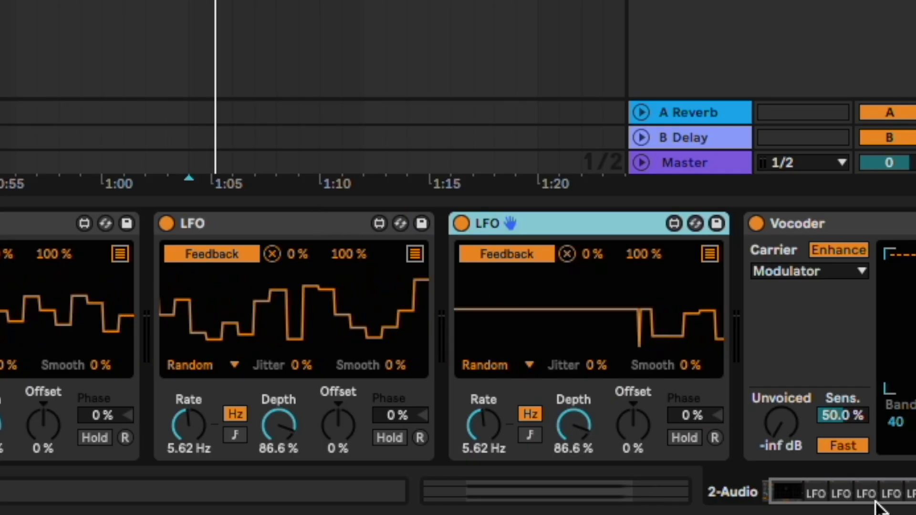
# Step: Map the duplicated Feedback LFO placed before the Vocoder to the Vocoder's Formant Shift
pyautogui.moveTo(876, 500); pyautogui.dragTo(911, 500)
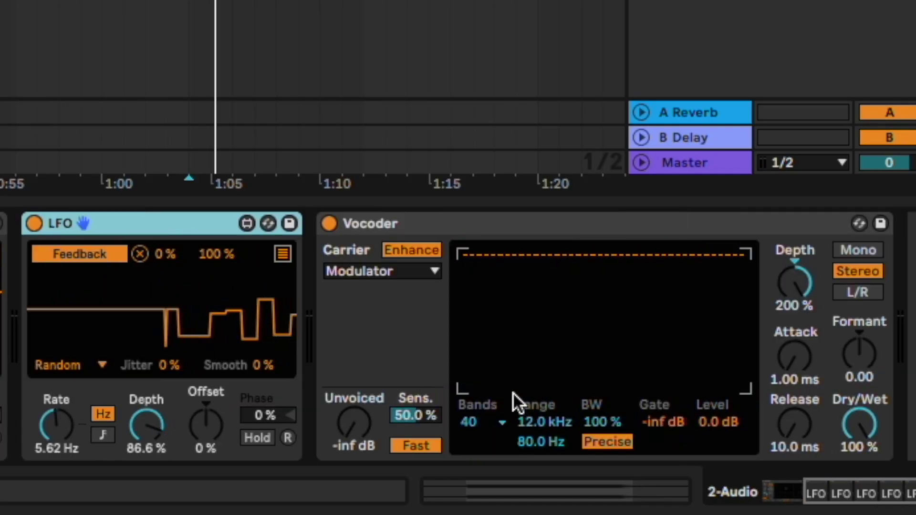
pyautogui.click(858, 353)
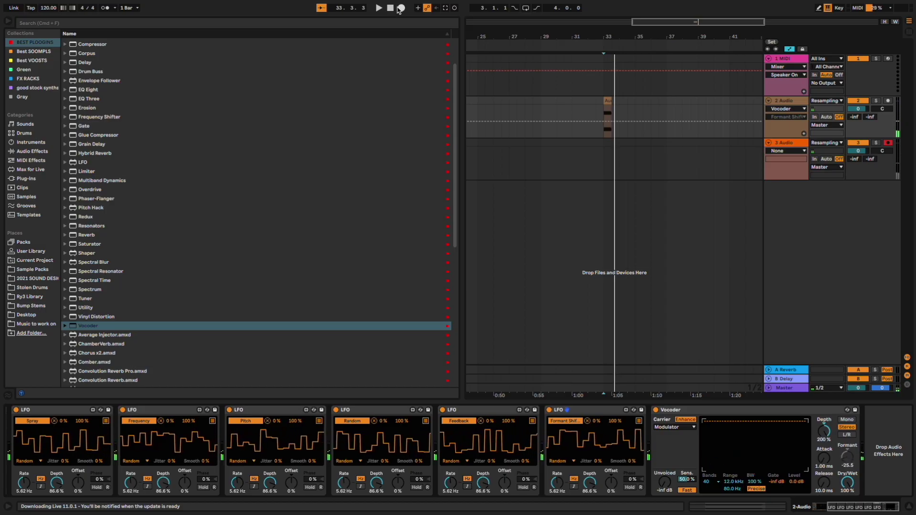
# Step: Add the OTT.adv preset after the Vocoder on 2 Audio and play the processed clip
pyautogui.scroll(-10, 114, 226)
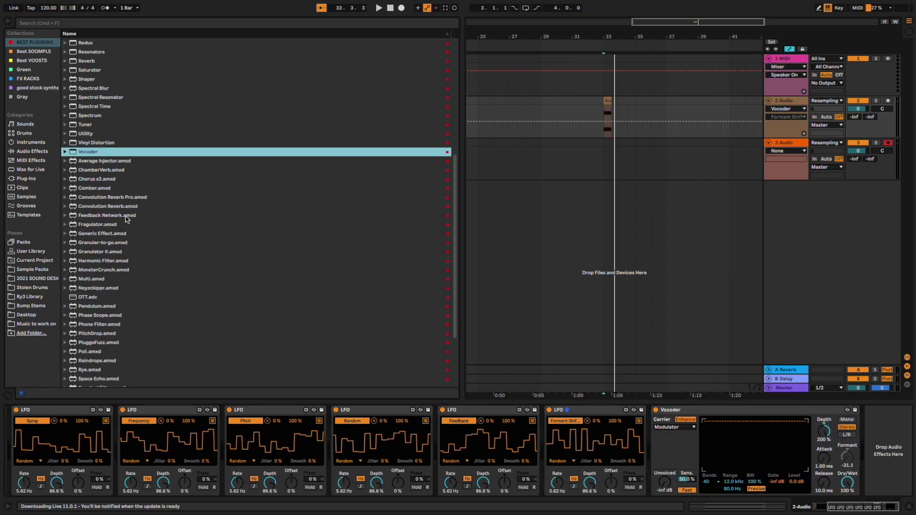
pyautogui.moveTo(87, 209); pyautogui.dragTo(898, 388)
pyautogui.press('space')
pyautogui.press('space')
# Step: Record a resampled take of the clip on 3 Audio and move the recording to about bar 38
pyautogui.click(591, 170)
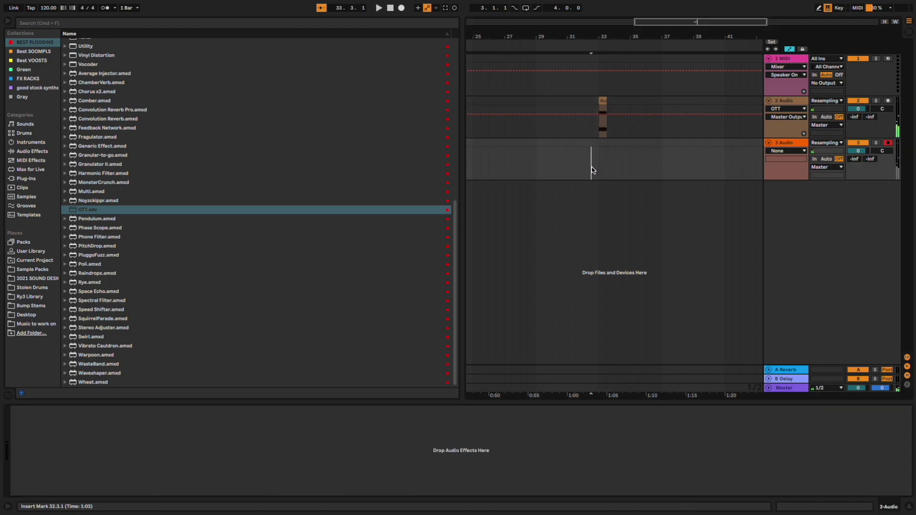
pyautogui.click(400, 8)
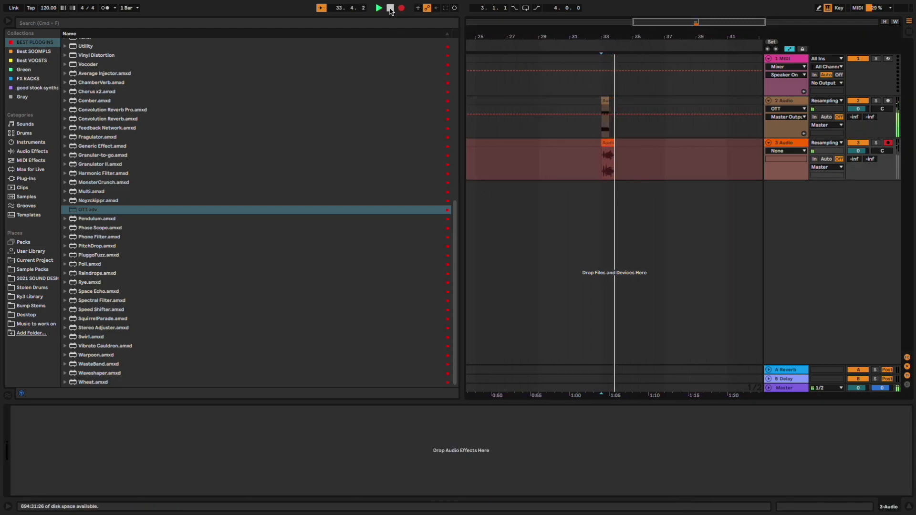
pyautogui.click(389, 8)
pyautogui.moveTo(611, 143); pyautogui.dragTo(697, 133)
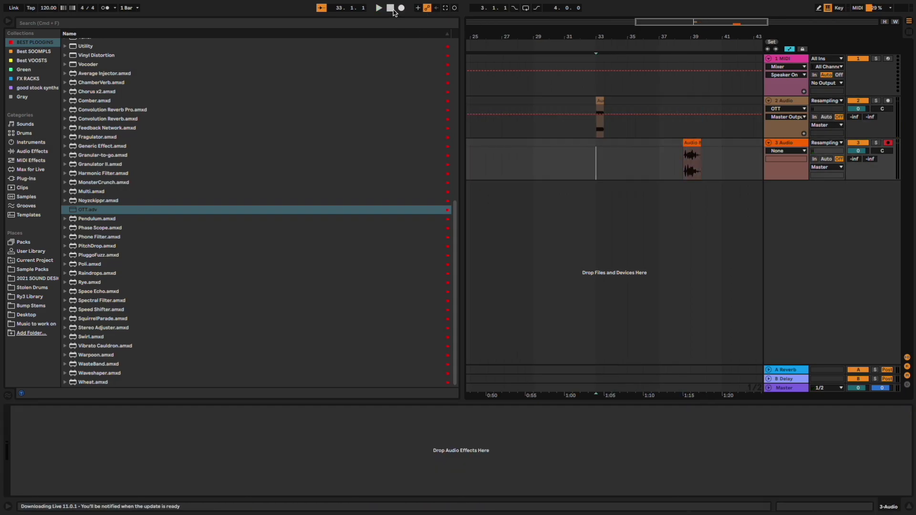
# Step: Record two further resampled takes on 3 Audio from bar 33, moving the last one to bar 41
pyautogui.press('F9')
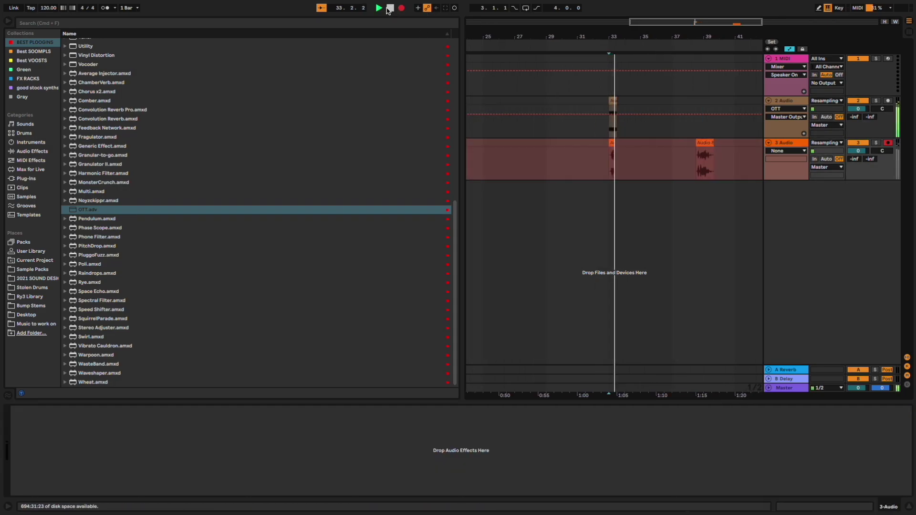
pyautogui.click(390, 8)
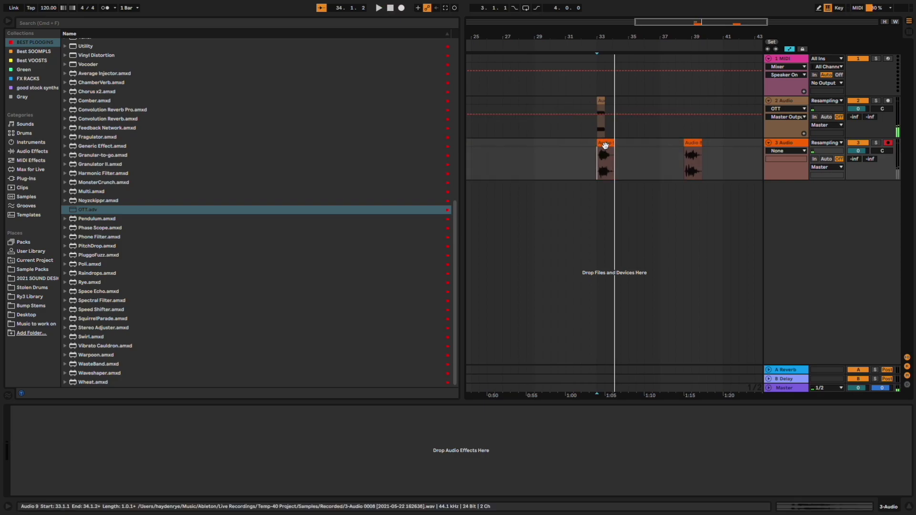
pyautogui.click(400, 8)
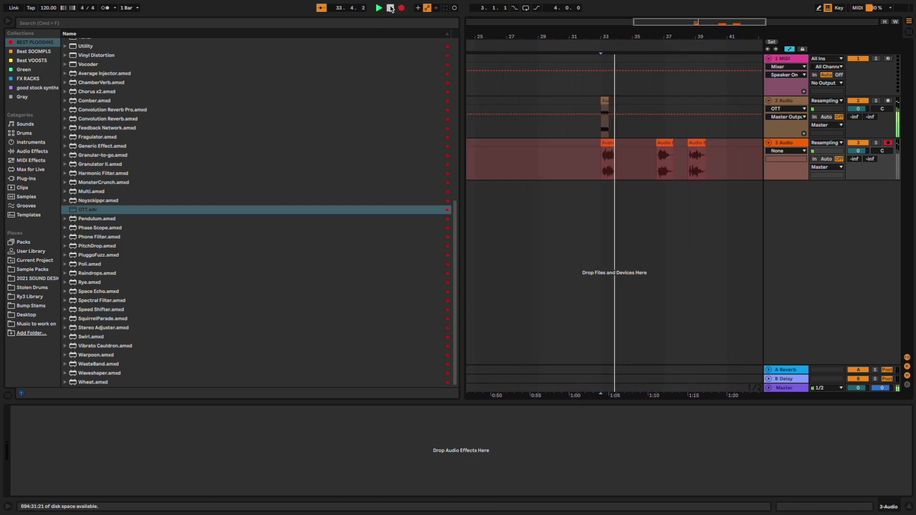
pyautogui.click(390, 8)
pyautogui.click(602, 151)
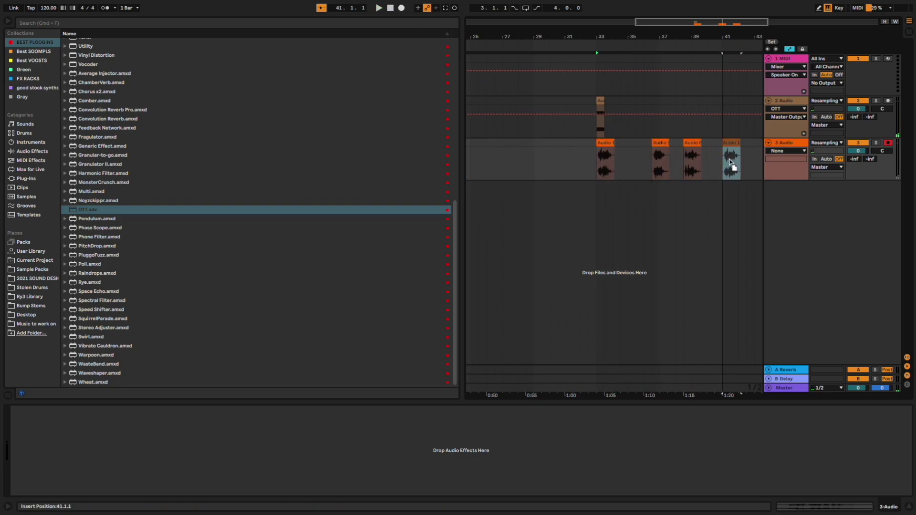
# Step: Record two more resampled glitch takes next to the existing ones on 3 Audio and play back the recordings
pyautogui.click(401, 7)
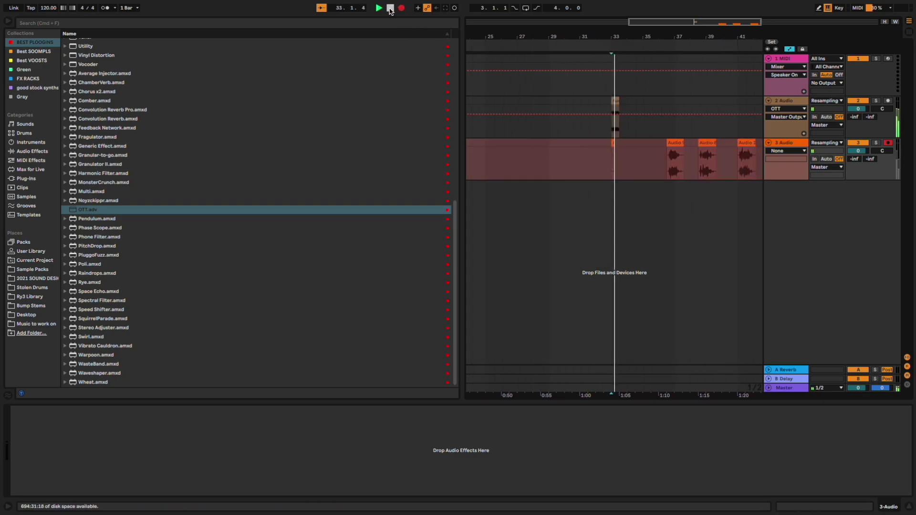
pyautogui.click(391, 8)
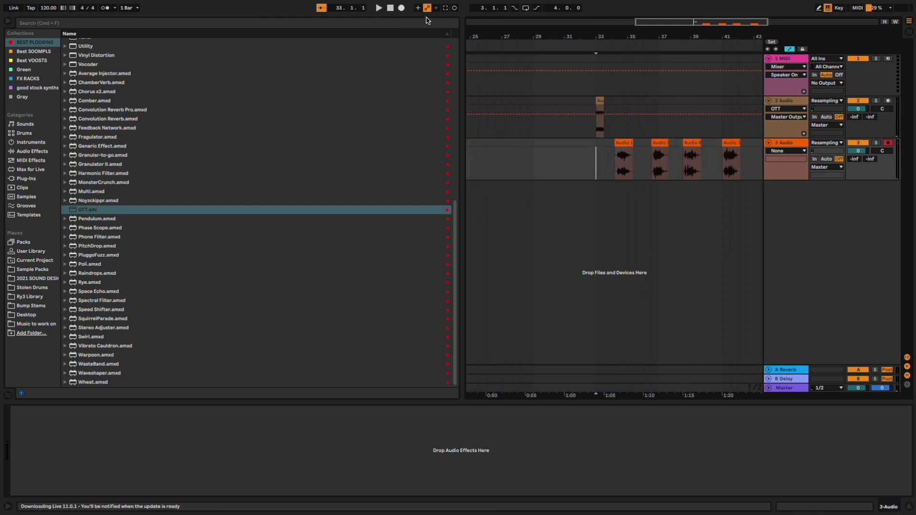
pyautogui.click(402, 8)
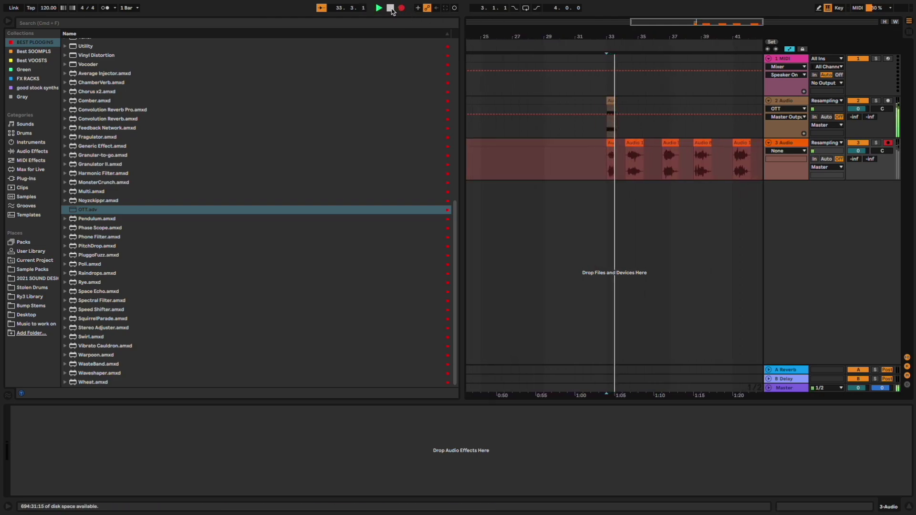
pyautogui.click(390, 8)
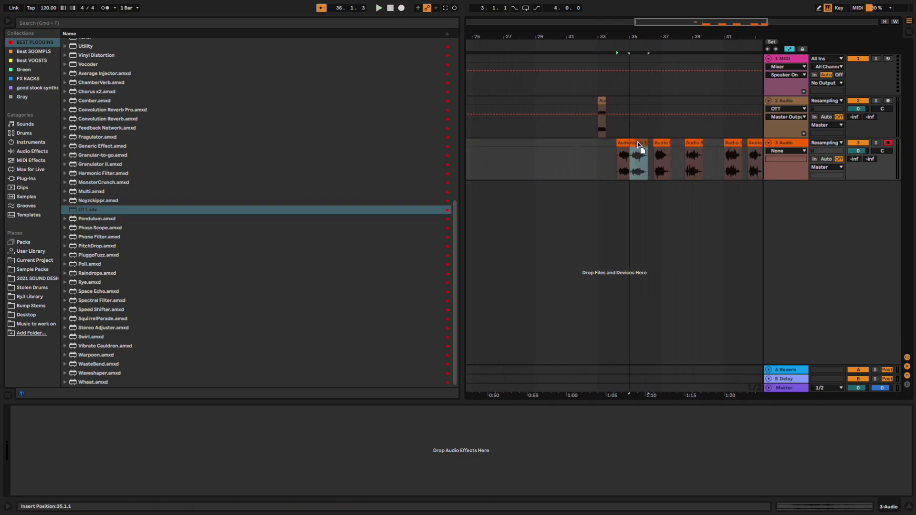
pyautogui.click(658, 153)
pyautogui.press('space')
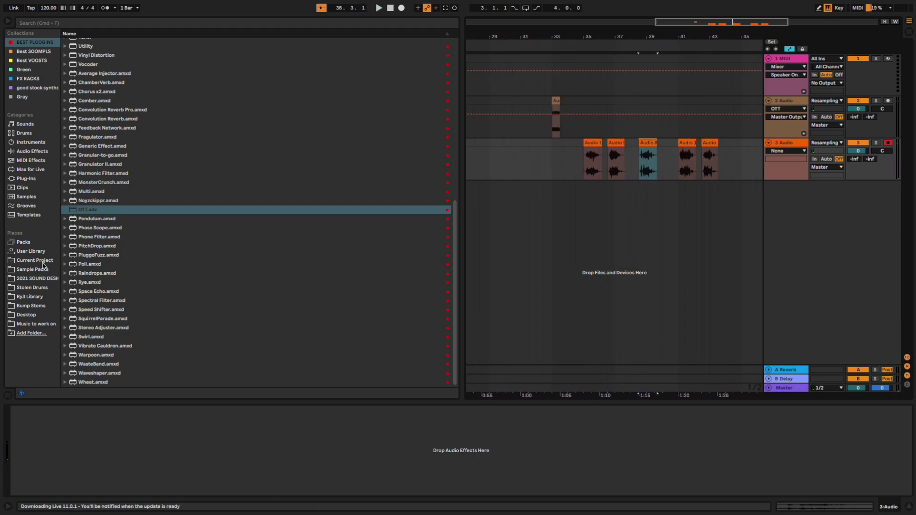
# Step: Examine the glitch samples in the Ry3 GLITCHES V4 and Ry3 GLITCHES V3 folders of the 2021 sound design library
pyautogui.click(42, 280)
pyautogui.click(71, 106)
pyautogui.click(67, 109)
pyautogui.scroll(-10, 96, 152)
pyautogui.scroll(10, 99, 156)
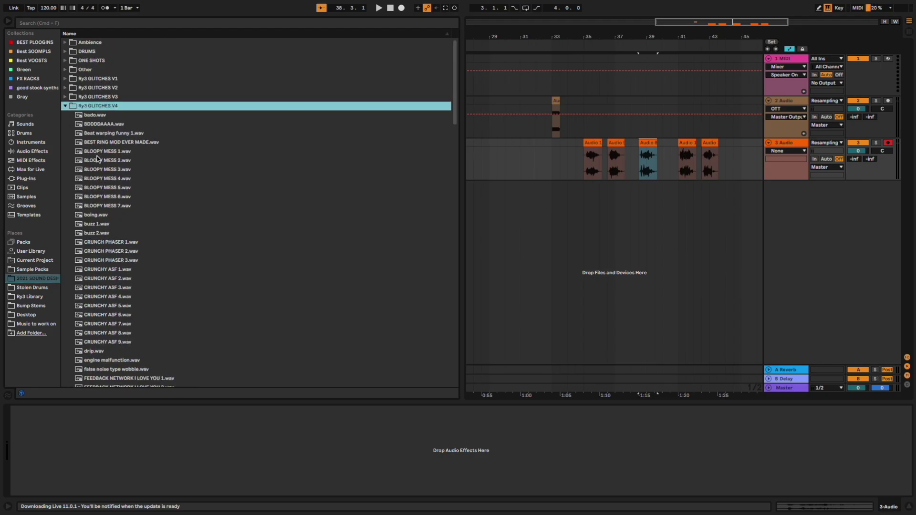
pyautogui.click(66, 107)
pyautogui.click(65, 100)
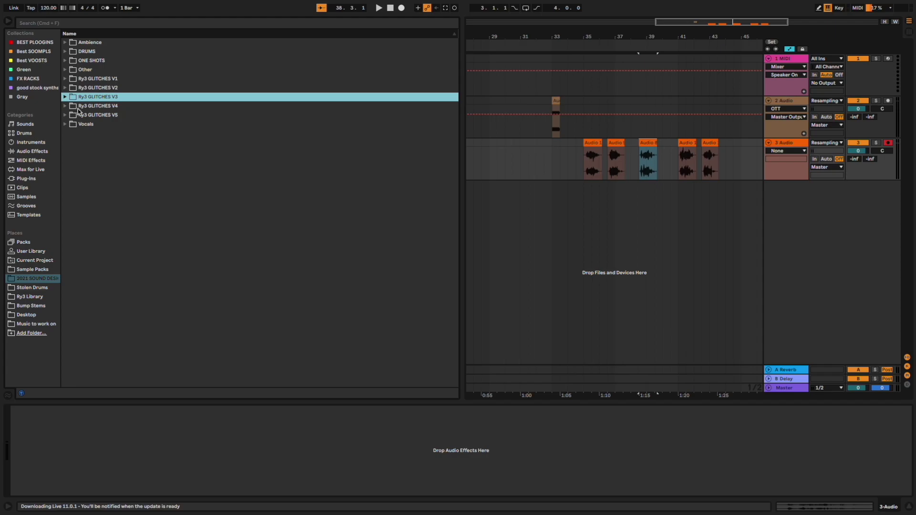
pyautogui.click(65, 97)
pyautogui.scroll(-15, 138, 215)
pyautogui.scroll(15, 135, 224)
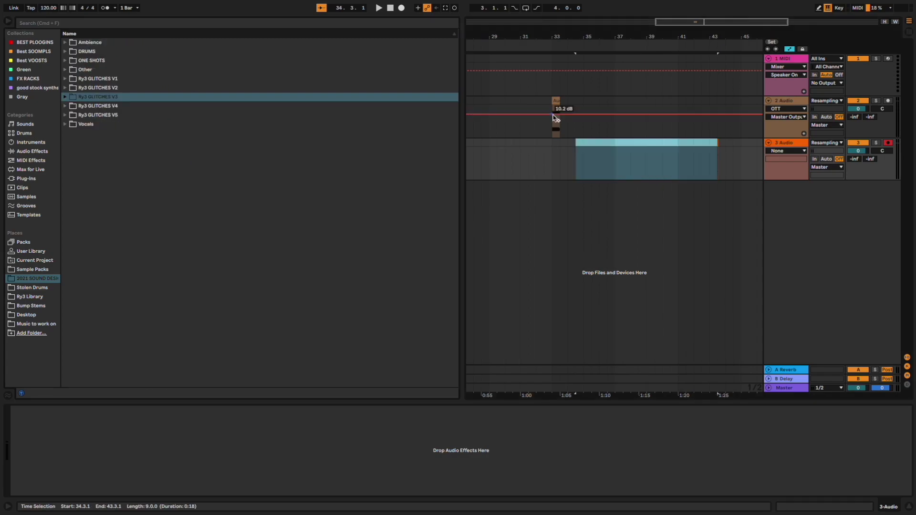
# Step: Select the source clip on 2 Audio and examine its device chain from Grain Delay onward
pyautogui.click(555, 102)
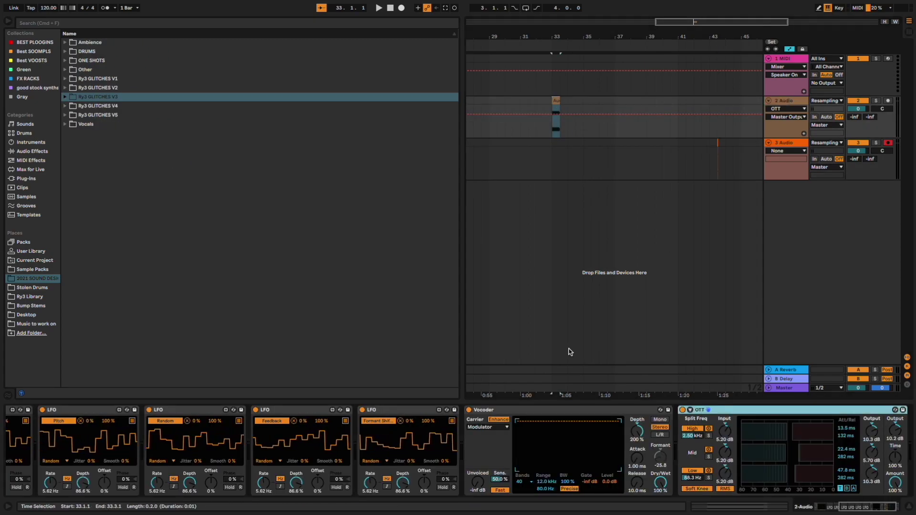
pyautogui.hscroll(-5, 45, 415)
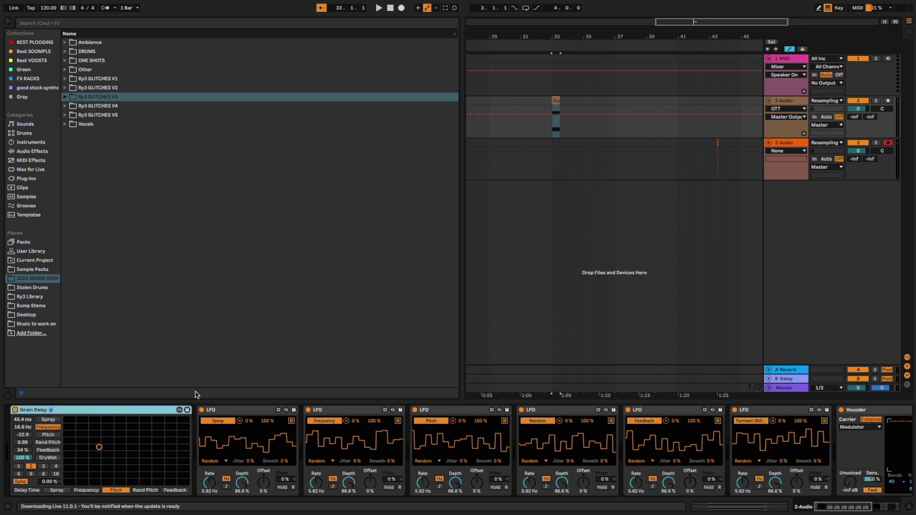
# Step: Examine the available audio effects, such as Phaser-Flanger, Redux and Saturator, as further candidates for LFO modulation
pyautogui.click(32, 151)
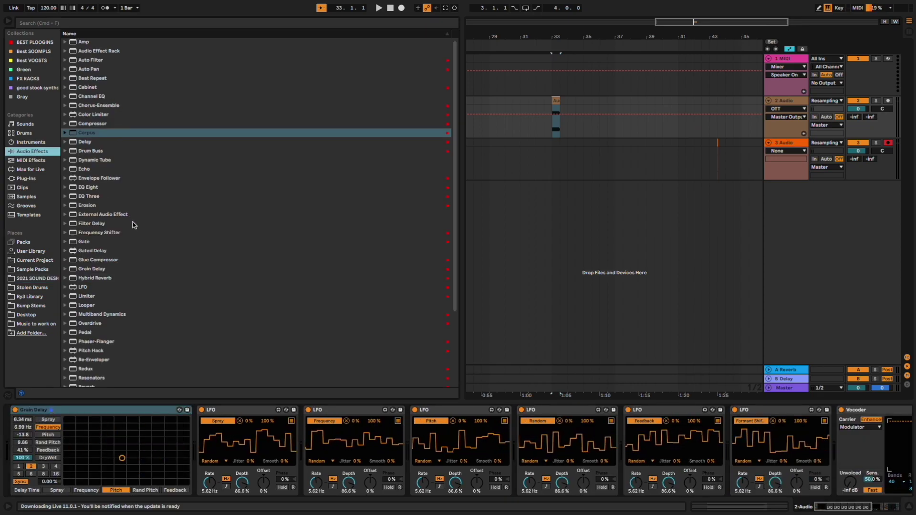
pyautogui.scroll(-5, 133, 225)
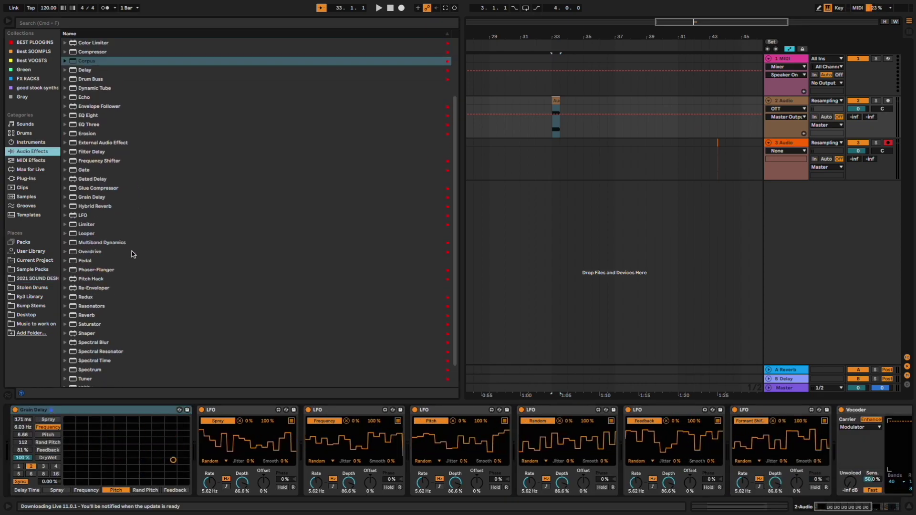
pyautogui.click(99, 138)
pyautogui.click(116, 111)
pyautogui.click(115, 119)
pyautogui.scroll(2, 113, 214)
pyautogui.click(112, 287)
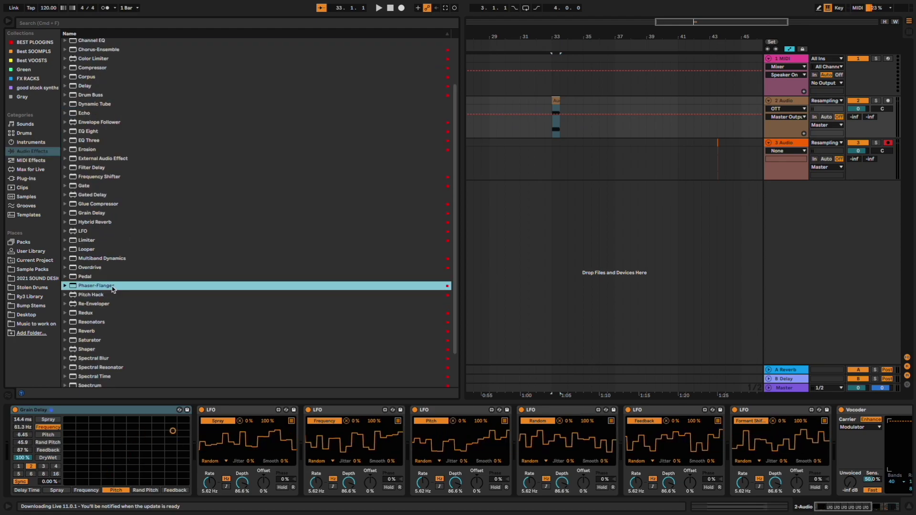
pyautogui.click(102, 313)
pyautogui.scroll(-1, 97, 321)
pyautogui.click(122, 337)
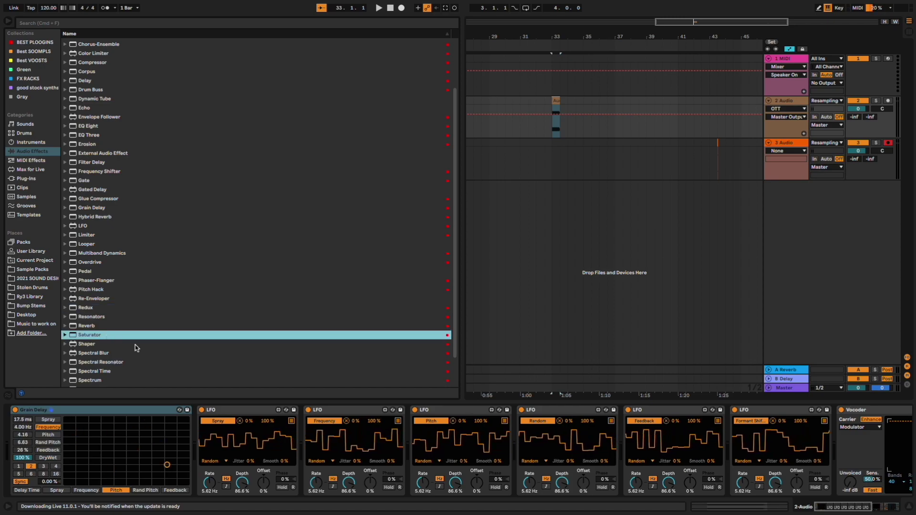
pyautogui.scroll(-2, 141, 345)
pyautogui.scroll(5, 122, 215)
pyautogui.click(236, 412)
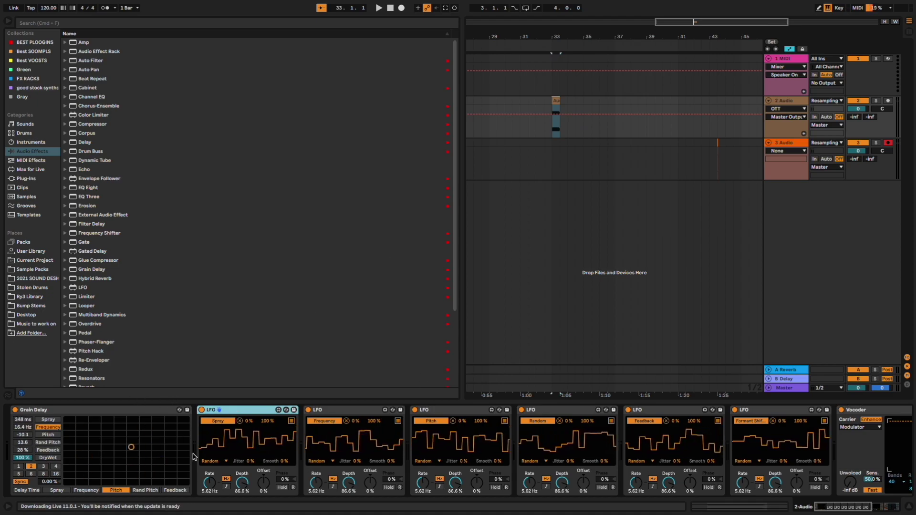
# Step: Remove the entire effects chain from 2 Audio and delete the remaining audio on the 2 Audio and 3 Audio tracks
pyautogui.click(358, 409)
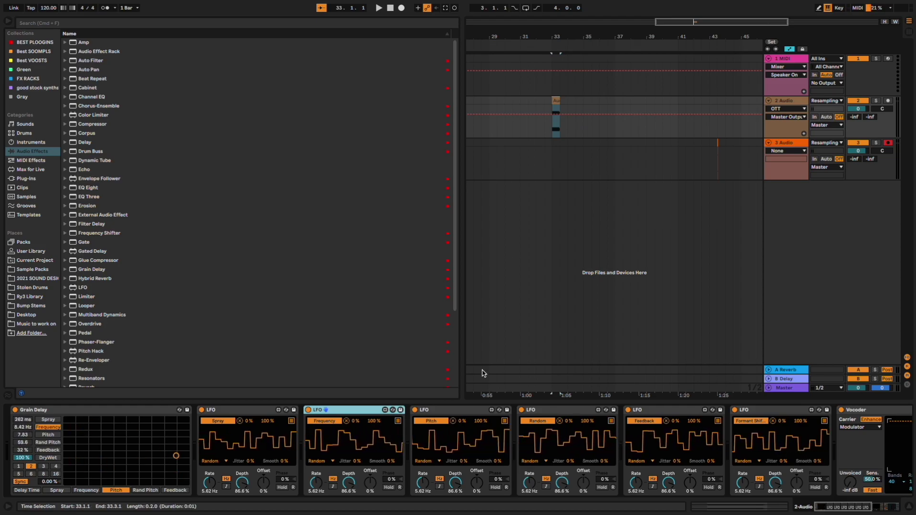
pyautogui.moveTo(843, 507); pyautogui.dragTo(913, 514)
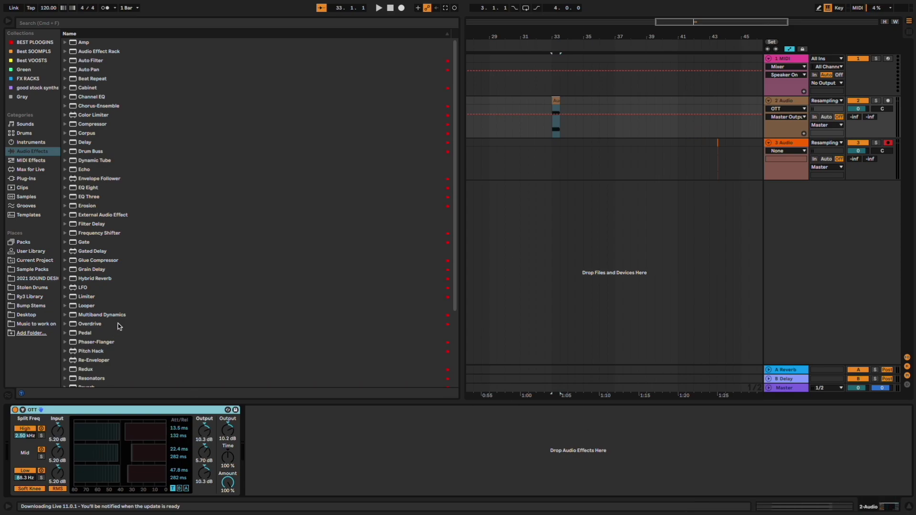
pyautogui.click(117, 325)
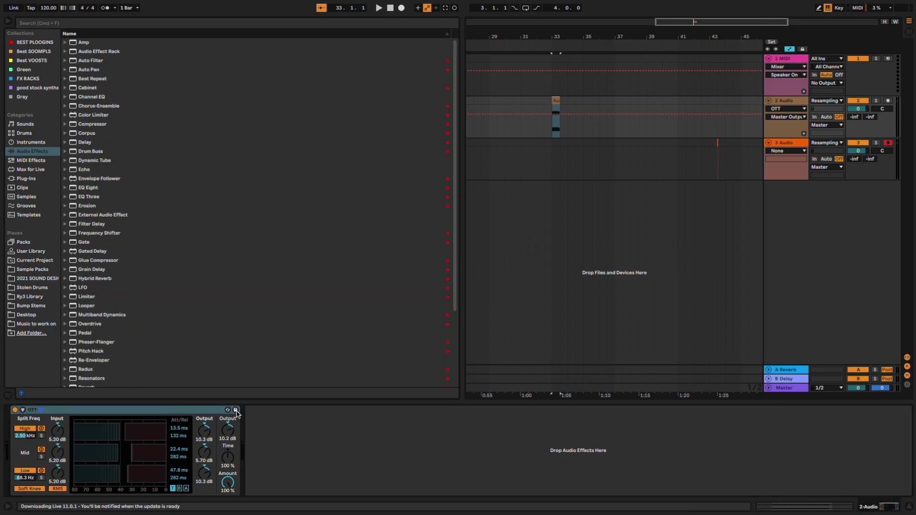
pyautogui.click(146, 414)
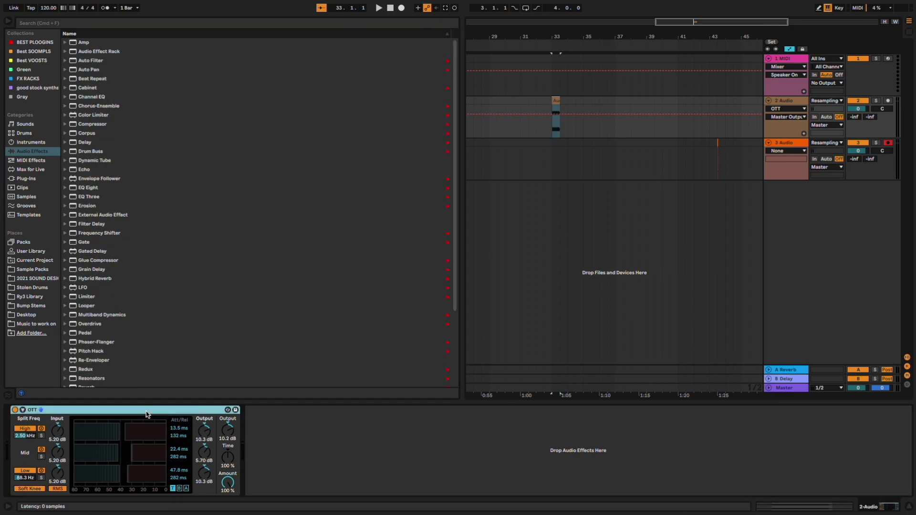
pyautogui.press('Delete')
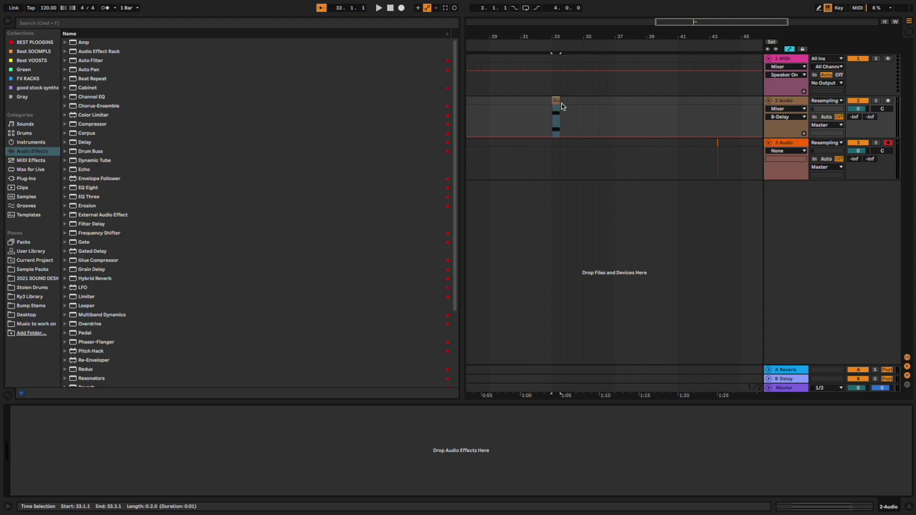
pyautogui.moveTo(678, 145); pyautogui.dragTo(742, 152)
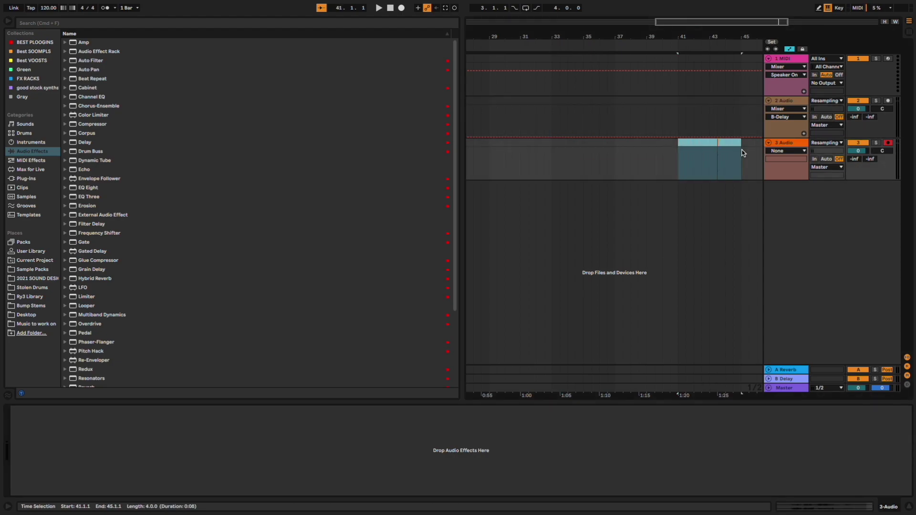
pyautogui.click(631, 129)
# Step: Audition glitch samples from the lower part of the Ry3 GLITCHES V5 folder in the 2021 sound design library
pyautogui.click(7, 280)
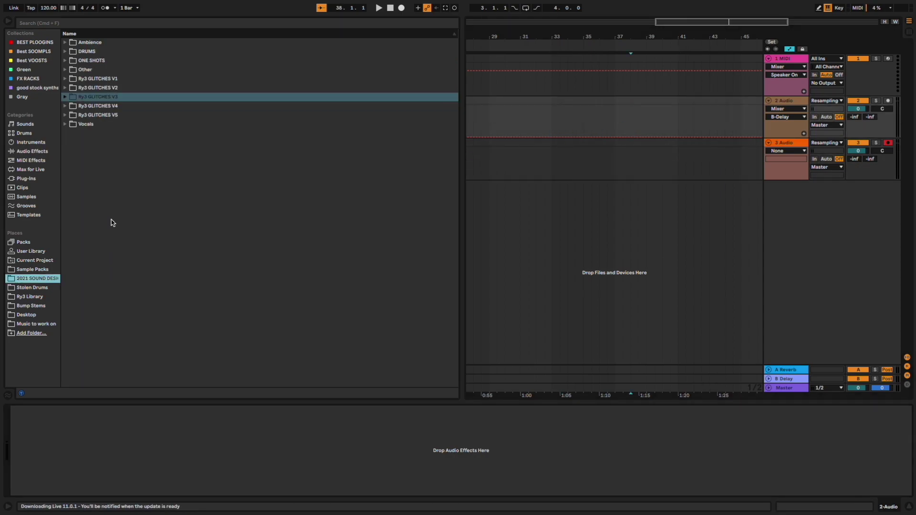
pyautogui.click(80, 117)
pyautogui.scroll(-10, 95, 172)
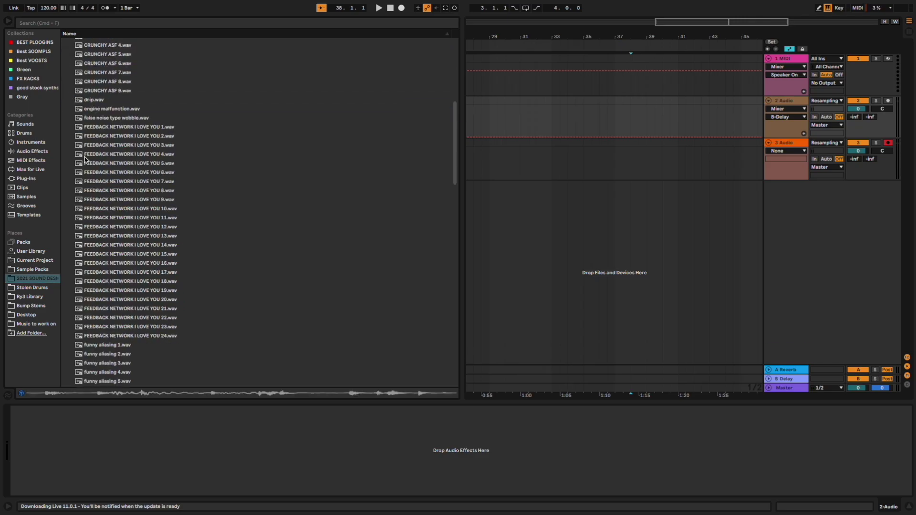
pyautogui.scroll(-20, 96, 171)
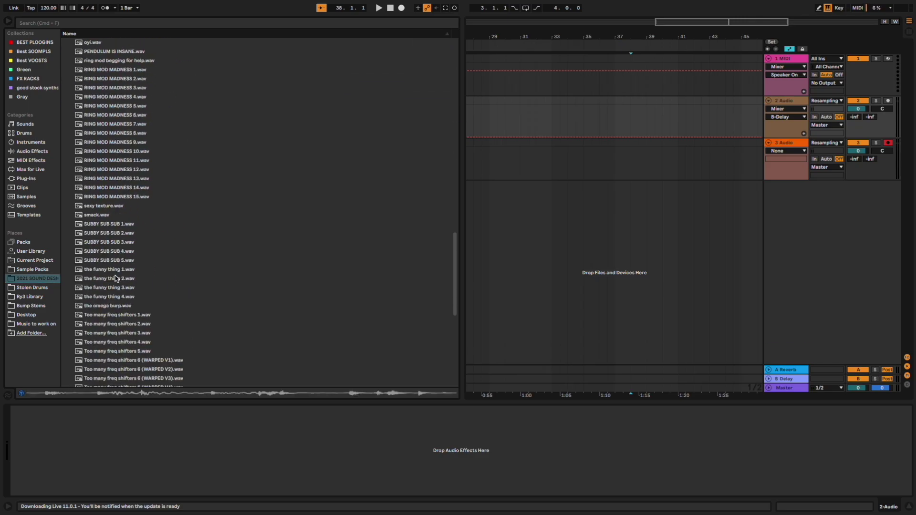
pyautogui.scroll(3, 113, 262)
pyautogui.click(113, 214)
pyautogui.scroll(-3, 114, 217)
pyautogui.click(115, 243)
pyautogui.scroll(-3, 115, 245)
pyautogui.click(118, 264)
pyautogui.scroll(-3, 119, 268)
pyautogui.click(119, 283)
pyautogui.click(118, 273)
# Step: Audition the CRUNCHY ASF samples, place CRUNCHY ASF 4.wav on 3 Audio at 37.3.1 and play it back
pyautogui.scroll(10, 118, 276)
pyautogui.scroll(15, 112, 191)
pyautogui.click(126, 161)
pyautogui.scroll(1, 123, 166)
pyautogui.click(116, 170)
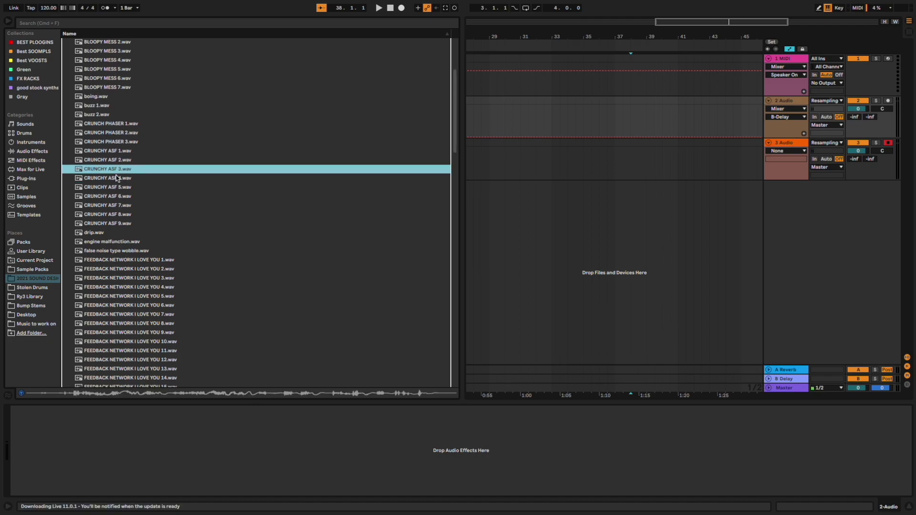
pyautogui.click(115, 174)
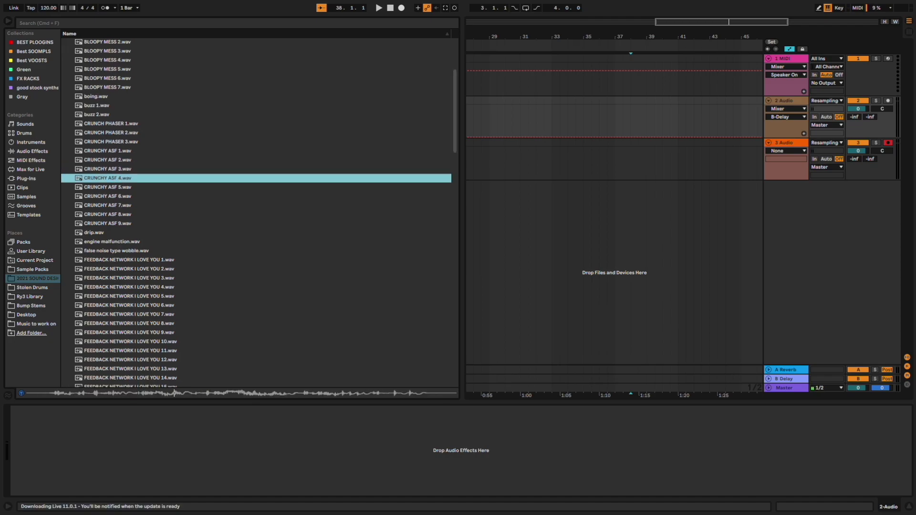
pyautogui.moveTo(108, 182)
pyautogui.mouseDown()
pyautogui.moveTo(591, 133)
pyautogui.moveTo(622, 146)
pyautogui.mouseUp()
pyautogui.press('space')
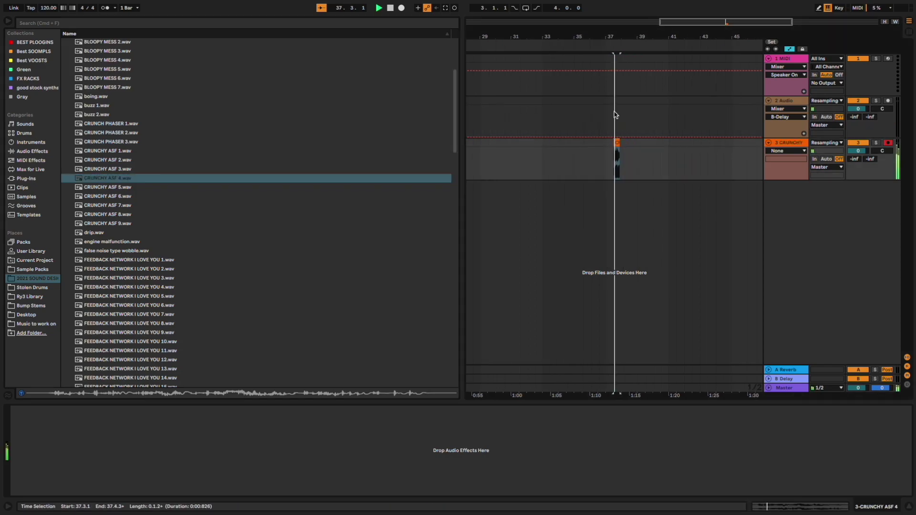
pyautogui.press('space')
# Step: Enable warping for the CRUNCHY ASF 4 clip and set its warp mode to Texture
pyautogui.moveTo(617, 33); pyautogui.dragTo(724, 44)
pyautogui.hotkey('shift', 'Tab')
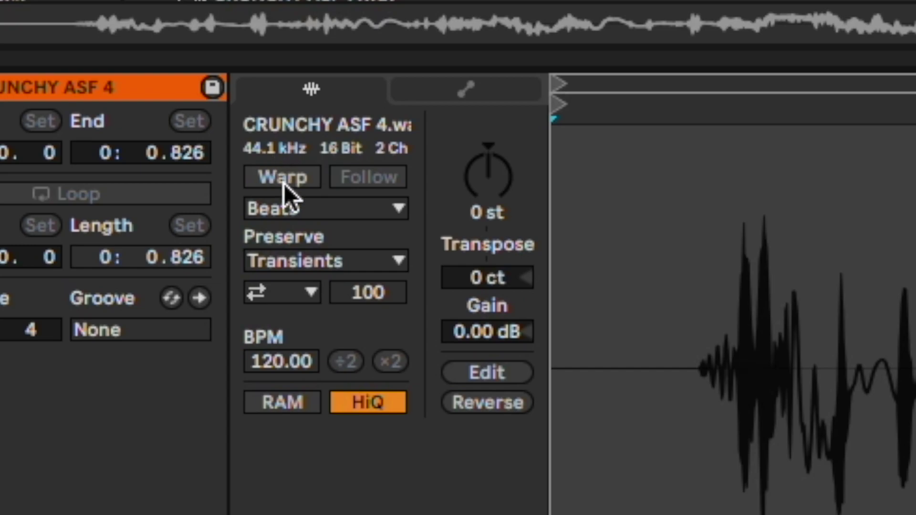
pyautogui.click(102, 252)
pyautogui.click(287, 208)
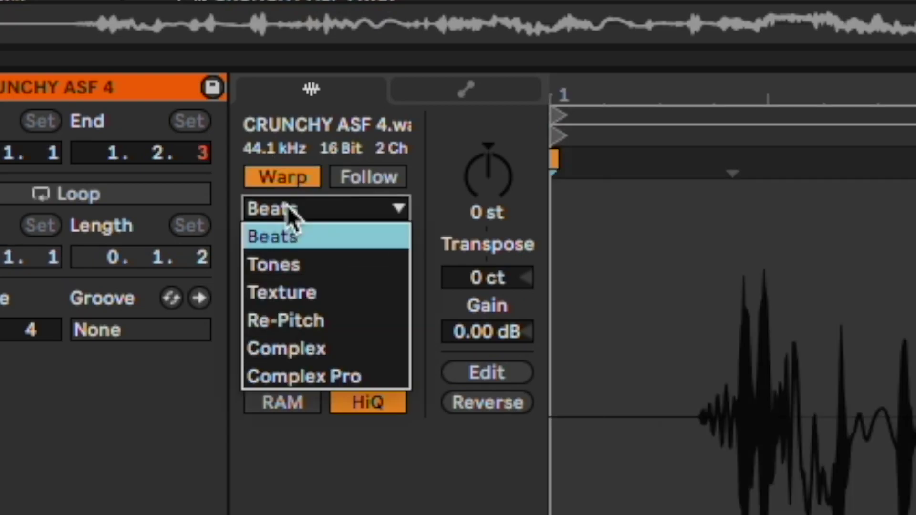
pyautogui.click(289, 224)
pyautogui.click(292, 205)
pyautogui.click(293, 301)
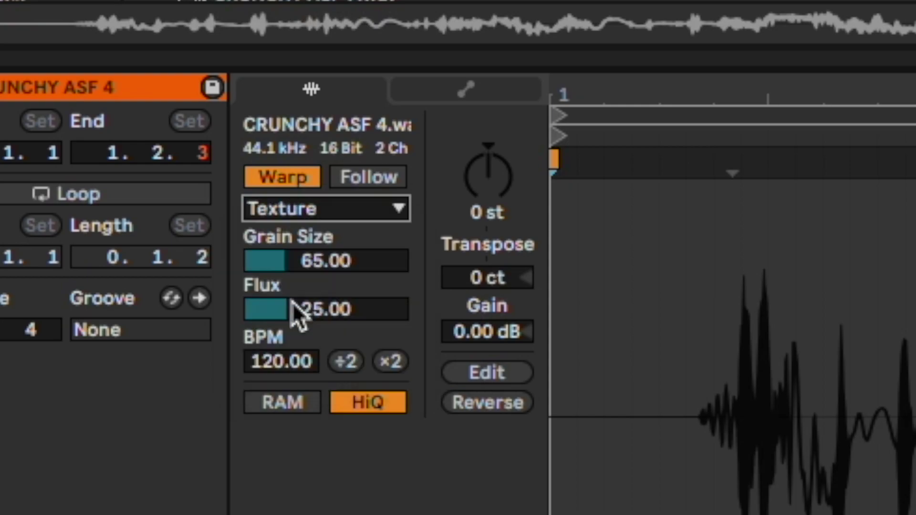
# Step: Try a Texture grain size of 103.95 with flux 27.34, and reset the grain size to its default
pyautogui.moveTo(321, 265); pyautogui.dragTo(335, 300)
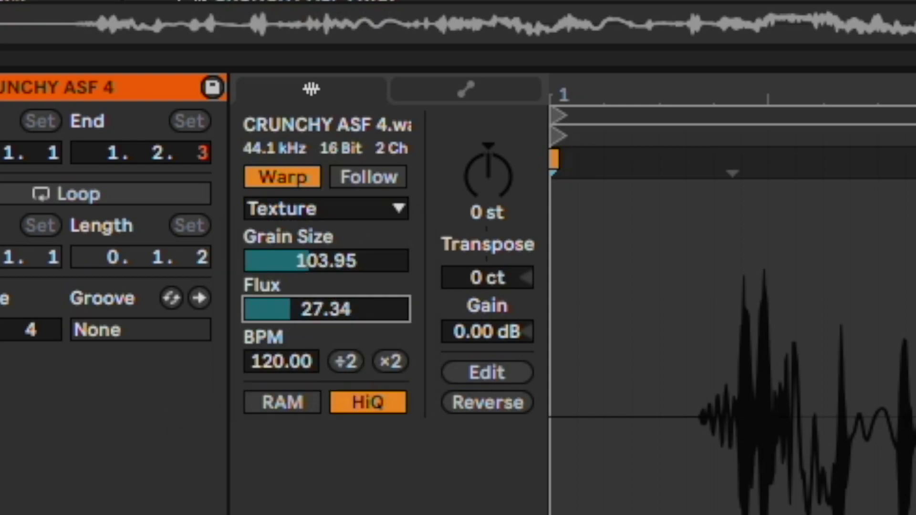
pyautogui.click(336, 260)
pyautogui.press('Delete')
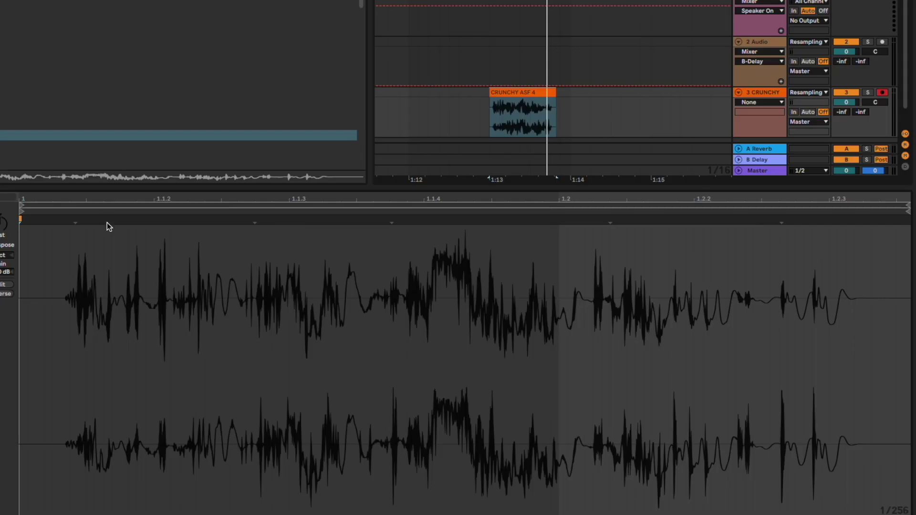
# Step: Add warp markers through the first half of the CRUNCHY ASF 4 clip and shift them to stretch sections unevenly
pyautogui.doubleClick(98, 219)
pyautogui.doubleClick(170, 219)
pyautogui.moveTo(170, 220)
pyautogui.mouseDown()
pyautogui.moveTo(245, 219)
pyautogui.moveTo(141, 228)
pyautogui.mouseUp()
pyautogui.moveTo(372, 223)
pyautogui.mouseDown()
pyautogui.moveTo(292, 223)
pyautogui.moveTo(466, 219)
pyautogui.mouseUp()
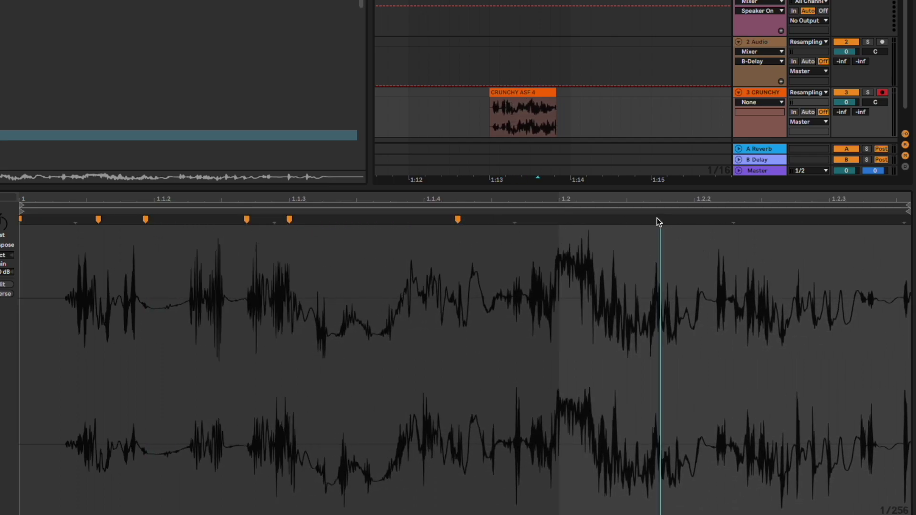
# Step: Add and shift further warp markers from the middle to the end of the clip and play the warped result
pyautogui.moveTo(658, 222); pyautogui.dragTo(517, 219)
pyautogui.moveTo(601, 220)
pyautogui.mouseDown()
pyautogui.moveTo(551, 221)
pyautogui.moveTo(727, 222)
pyautogui.mouseUp()
pyautogui.moveTo(826, 221); pyautogui.dragTo(798, 225)
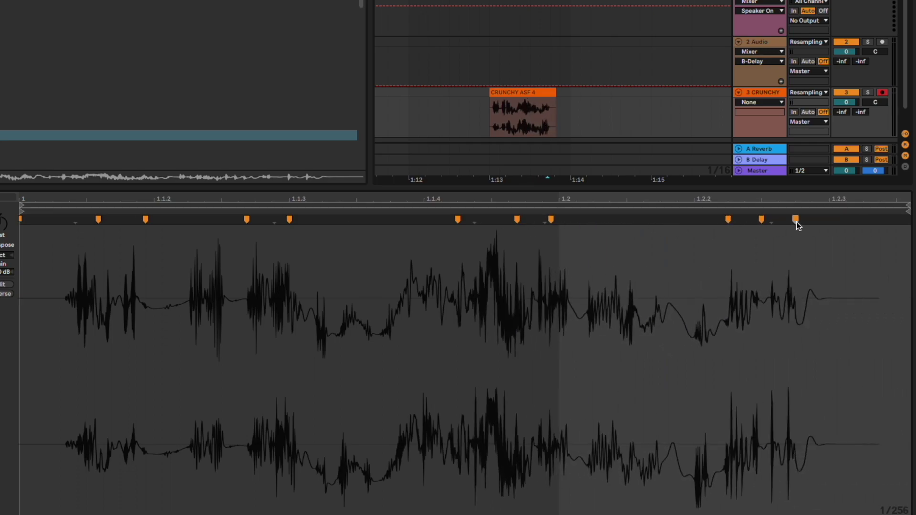
pyautogui.click(650, 215)
pyautogui.press('space')
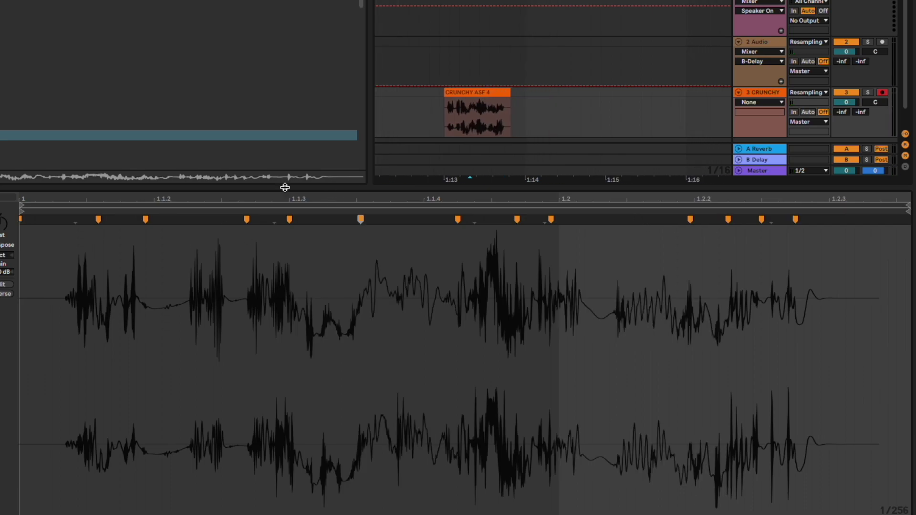
# Step: Retime the warped section just before 1.1.2 and play back the CRUNCHY ASF 4 clip again
pyautogui.moveTo(146, 220); pyautogui.dragTo(133, 232)
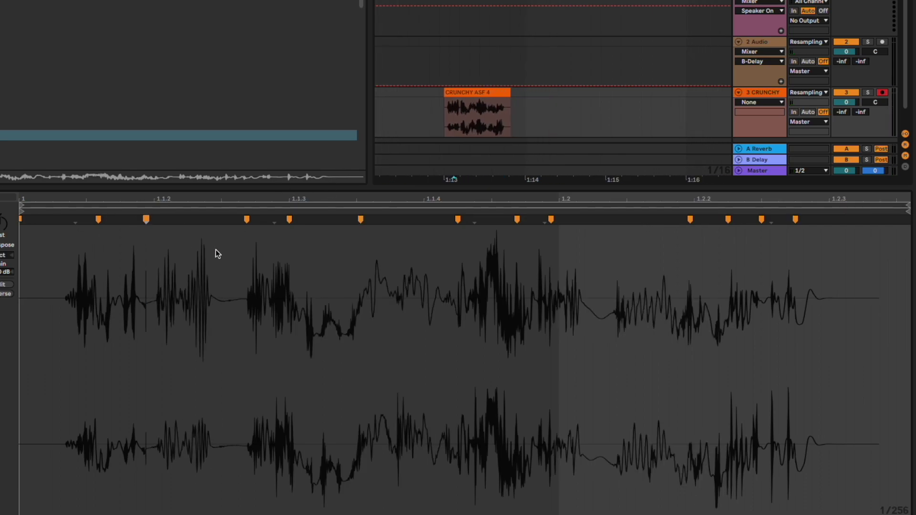
pyautogui.press('space')
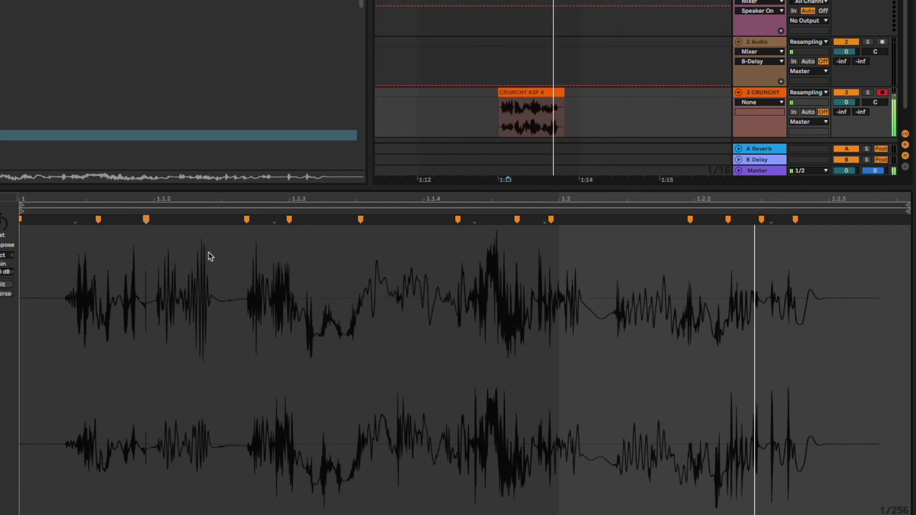
pyautogui.click(514, 93)
pyautogui.press('space')
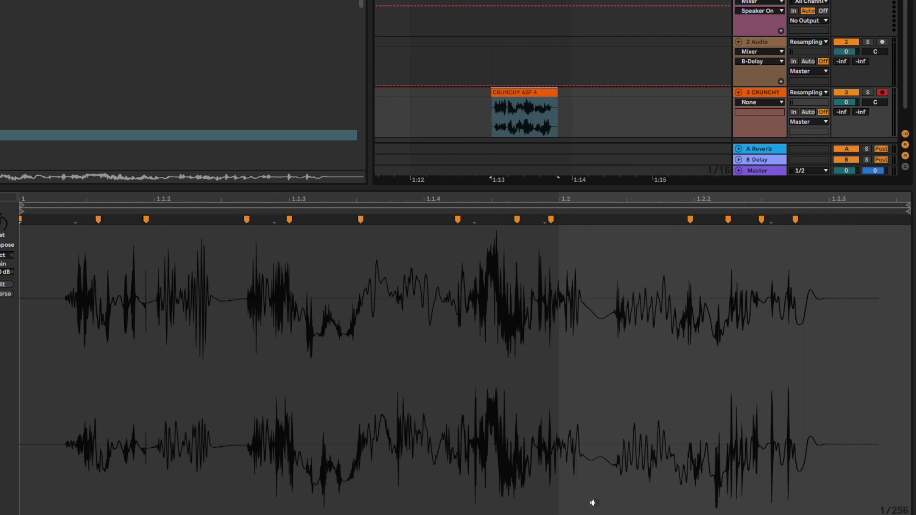
# Step: Consolidate the warped clip, transpose it to -20 st with warping off, and turn warping back on
pyautogui.hotkey('ctrl', 'j')
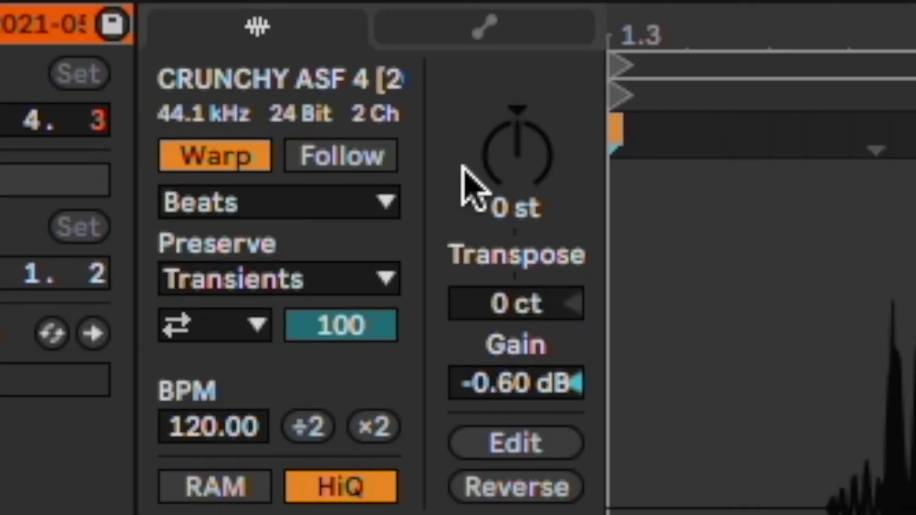
pyautogui.click(220, 157)
pyautogui.moveTo(505, 153); pyautogui.dragTo(505, 204)
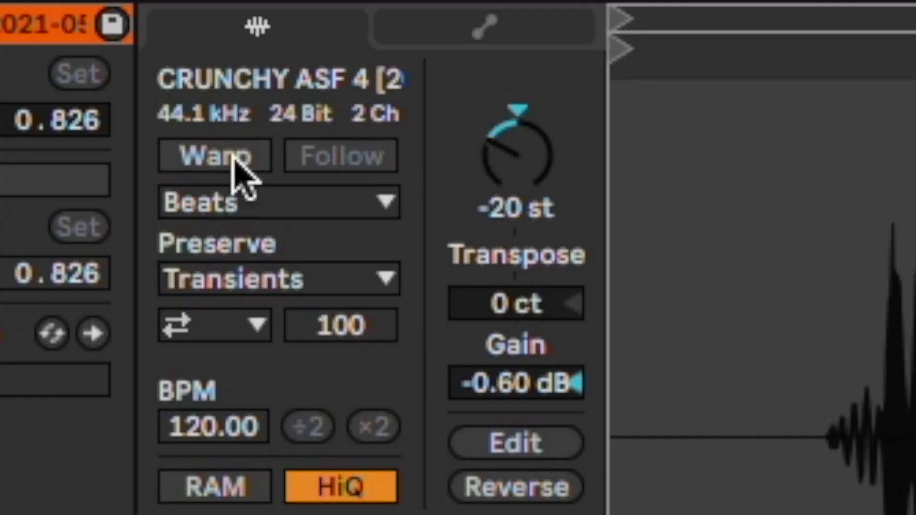
pyautogui.click(231, 155)
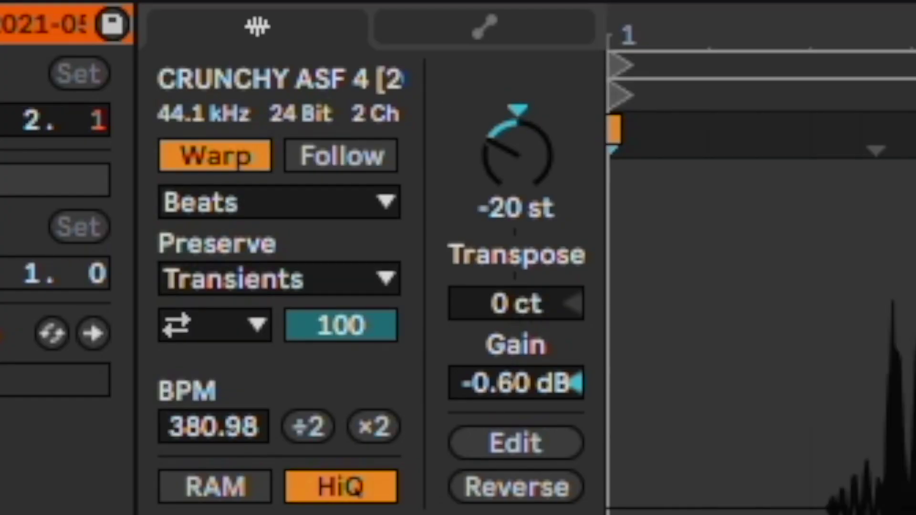
# Step: Reset the consolidated clip's transposition to 0 st, set its warp mode to Texture and play it back
pyautogui.click(517, 162)
pyautogui.press('Delete')
pyautogui.click(340, 204)
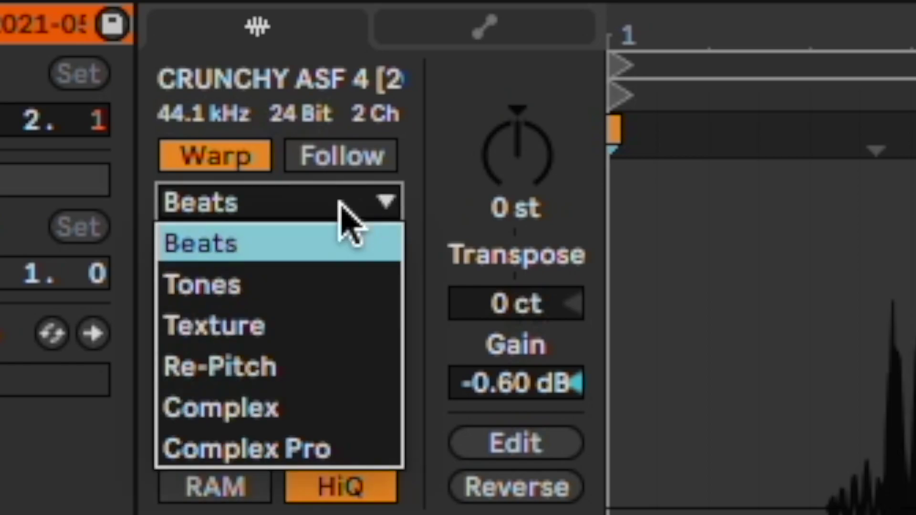
pyautogui.click(501, 162)
pyautogui.click(317, 204)
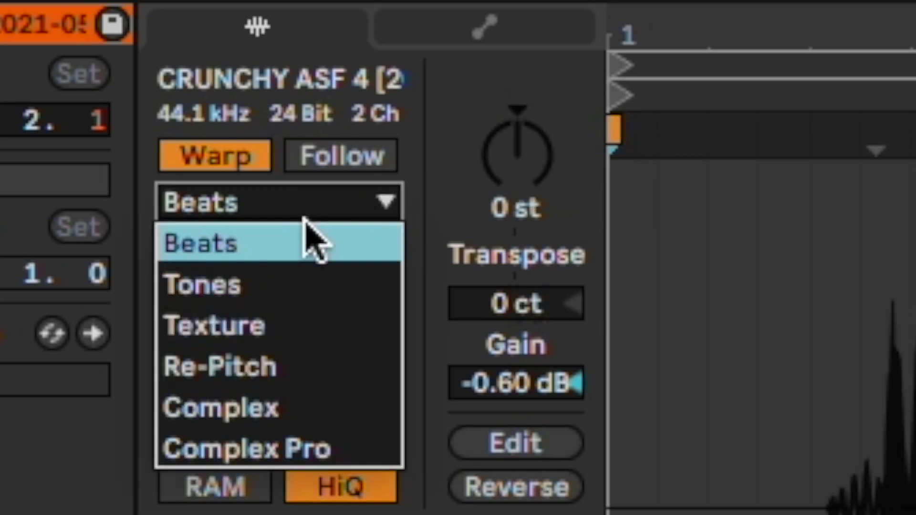
pyautogui.click(274, 325)
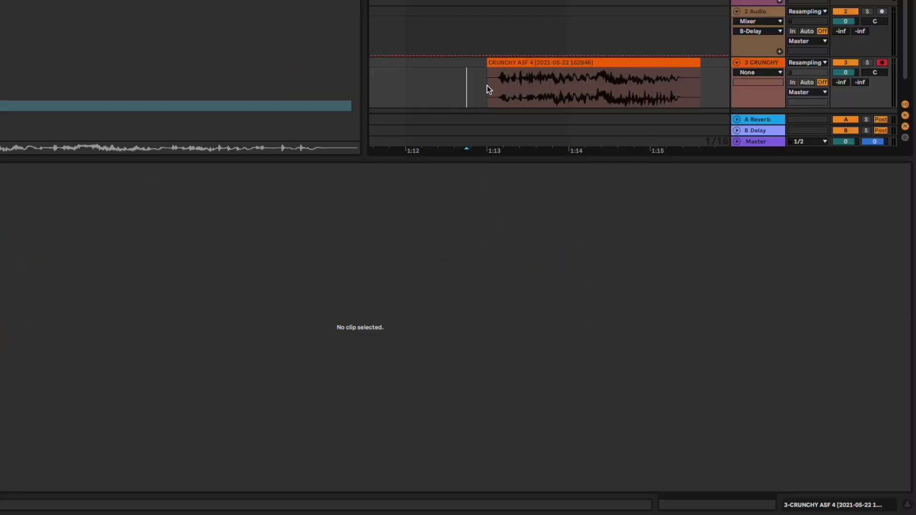
pyautogui.click(518, 63)
pyautogui.press('space')
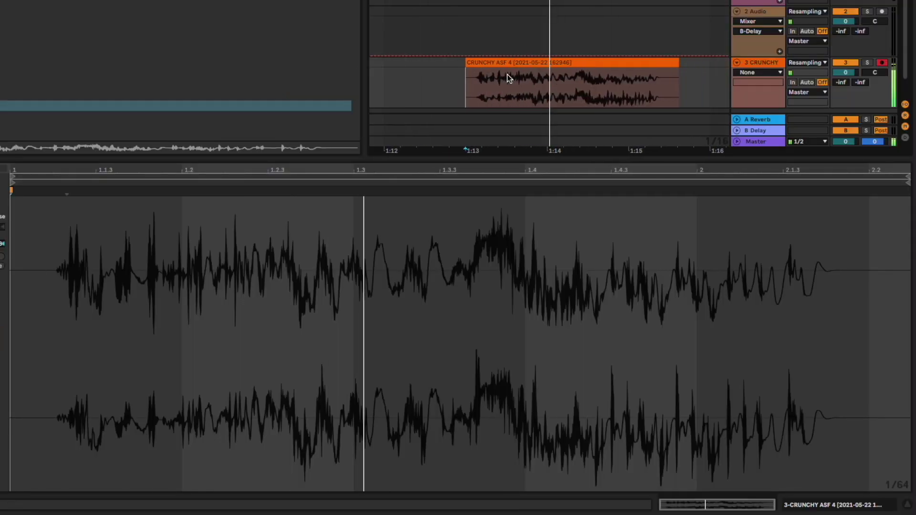
# Step: Add warp markers between 1.1.3 and just past 1.3 in the consolidated clip and move them to stretch its sections
pyautogui.doubleClick(138, 189)
pyautogui.moveTo(138, 189)
pyautogui.mouseDown()
pyautogui.moveTo(203, 190)
pyautogui.moveTo(149, 192)
pyautogui.mouseUp()
pyautogui.doubleClick(171, 191)
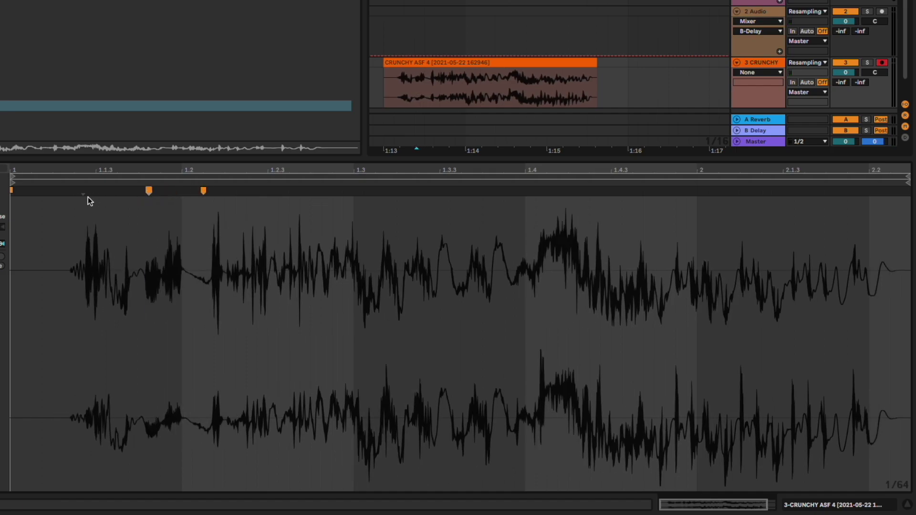
pyautogui.click(417, 186)
pyautogui.doubleClick(211, 190)
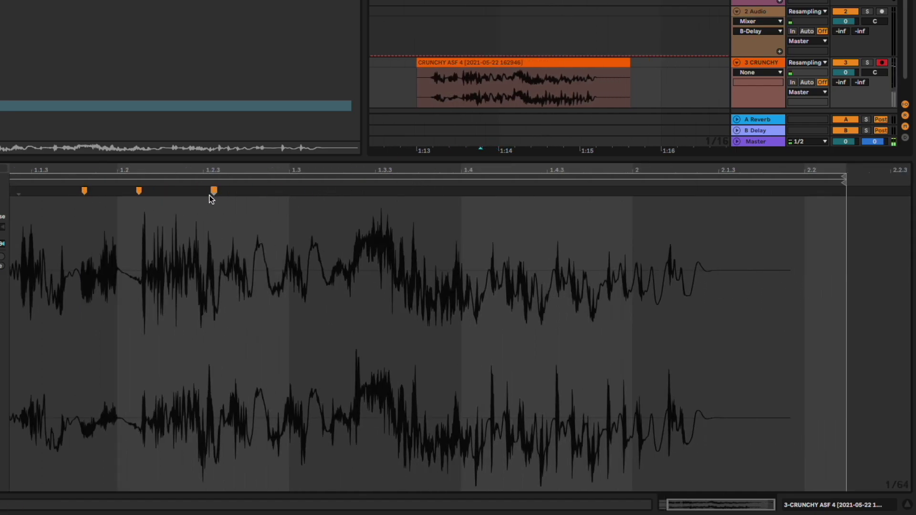
pyautogui.doubleClick(252, 193)
pyautogui.moveTo(253, 192); pyautogui.dragTo(317, 190)
# Step: Add and shift more warp markers from after 1.3 to just before 2, and play back the rewarped clip
pyautogui.moveTo(513, 197); pyautogui.dragTo(428, 205)
pyautogui.click(494, 208)
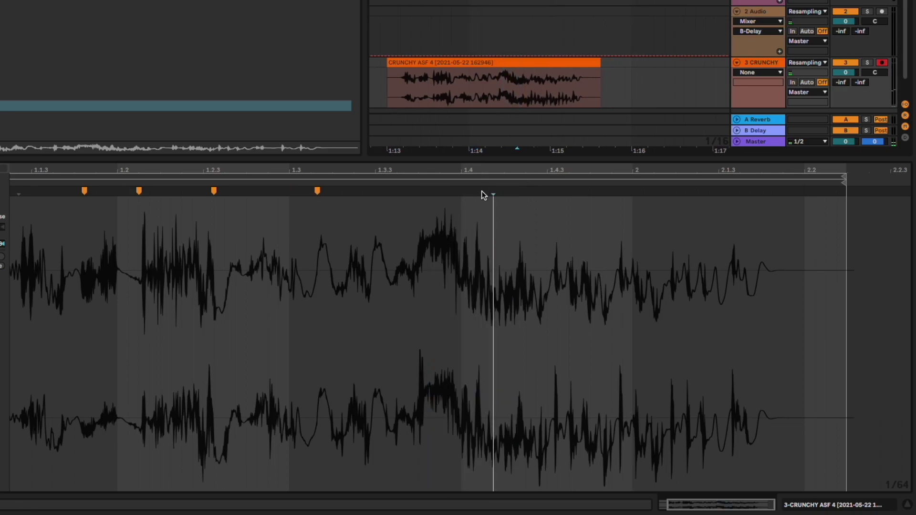
pyautogui.moveTo(483, 192); pyautogui.dragTo(353, 191)
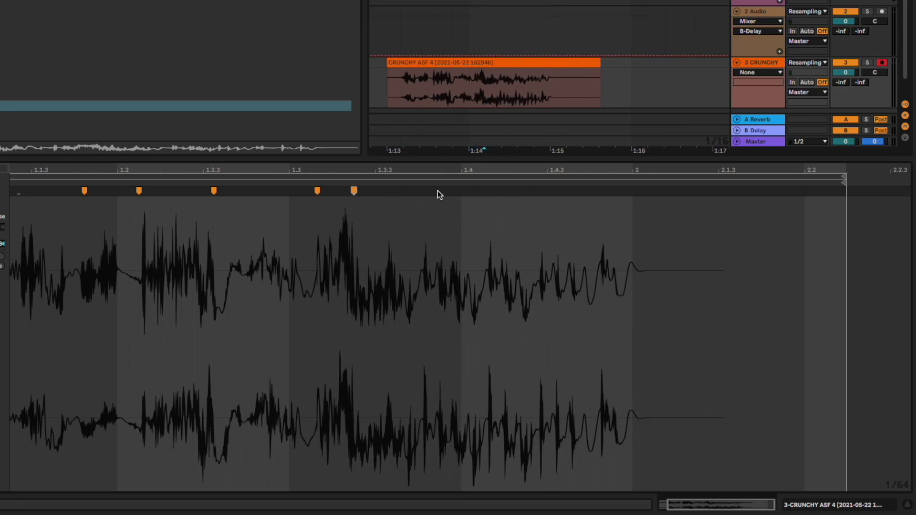
pyautogui.moveTo(439, 190)
pyautogui.mouseDown()
pyautogui.moveTo(514, 191)
pyautogui.moveTo(444, 191)
pyautogui.mouseUp()
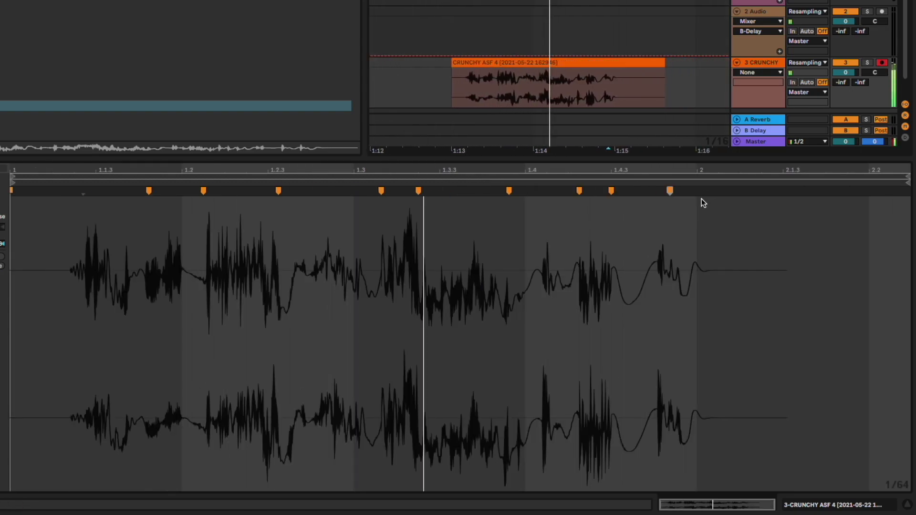
# Step: Stop playback and bring up the Grain Size envelope of the Texture-warped CRUNCHY clip for editing
pyautogui.press('space')
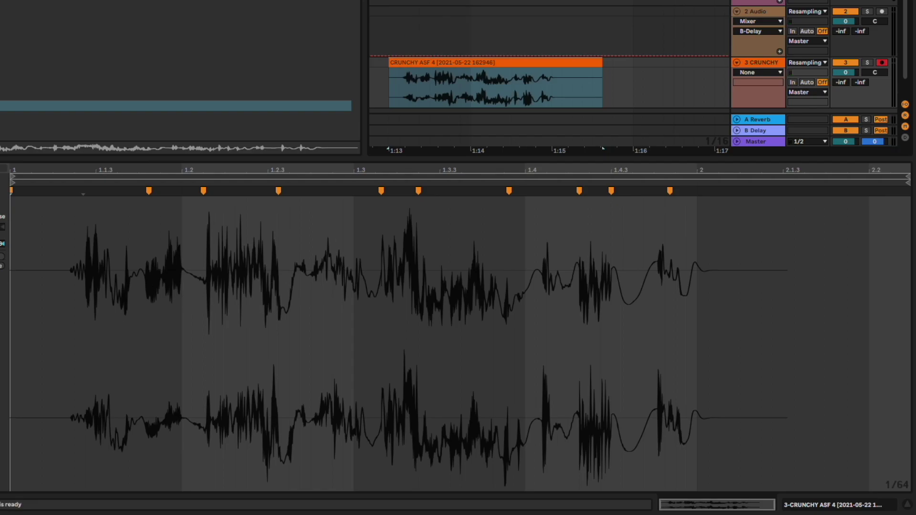
pyautogui.click(287, 352)
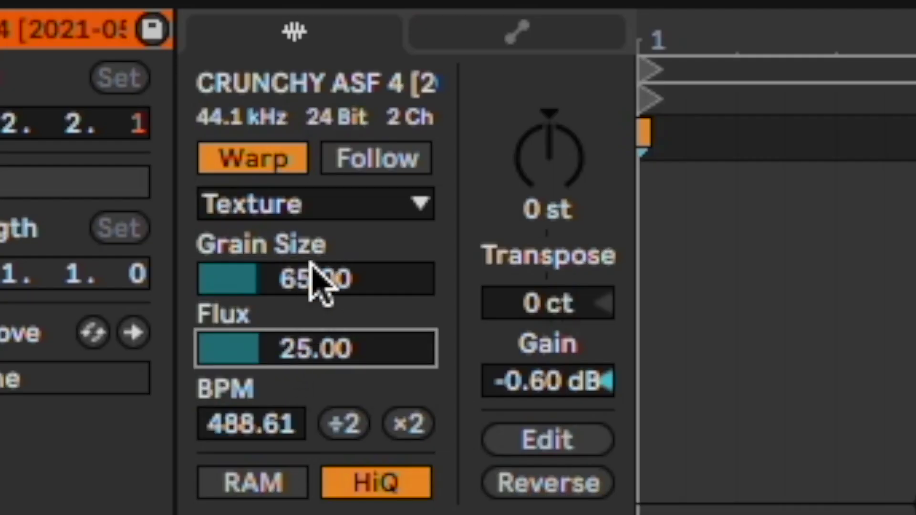
pyautogui.click(311, 271)
pyautogui.click(287, 356)
pyautogui.click(314, 279)
pyautogui.click(315, 349)
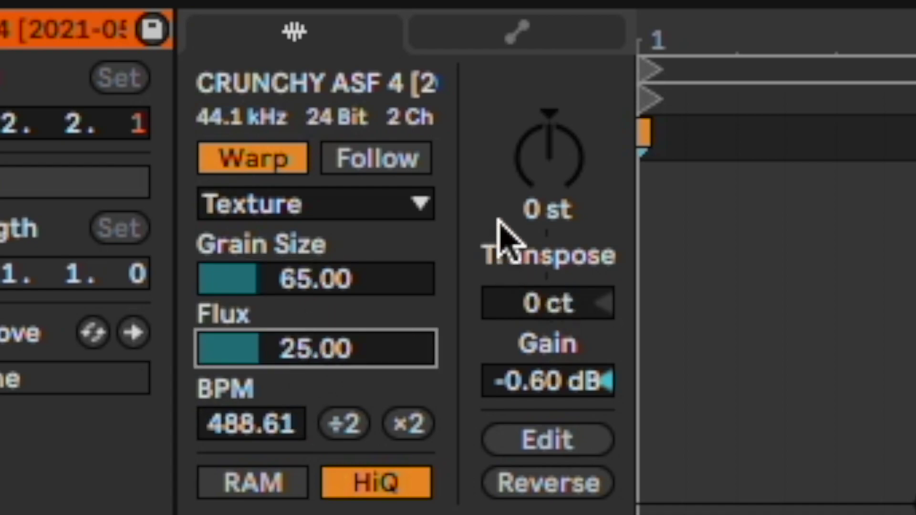
pyautogui.click(325, 281)
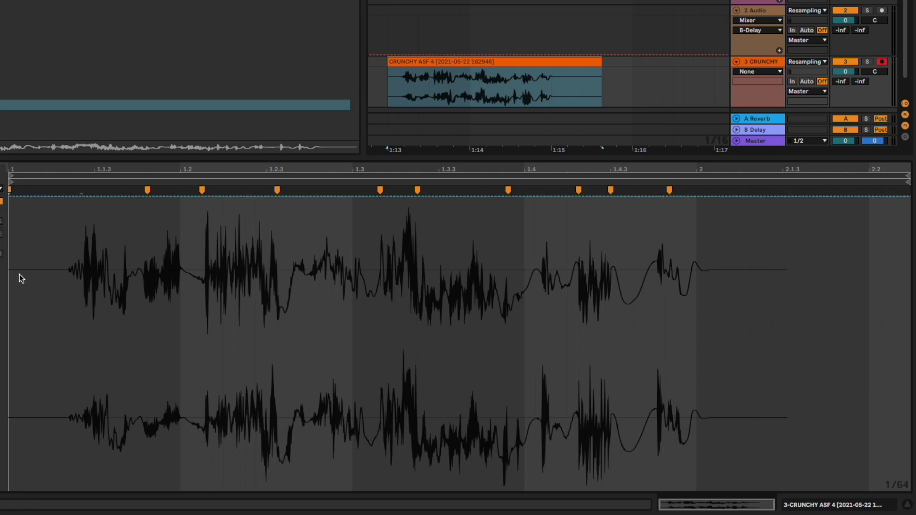
# Step: Shape the Grain Size envelope from the clip start to before 1.2.3, with dips to 2.17% just before 1.2 and 0% after it
pyautogui.click(22, 350)
pyautogui.click(83, 283)
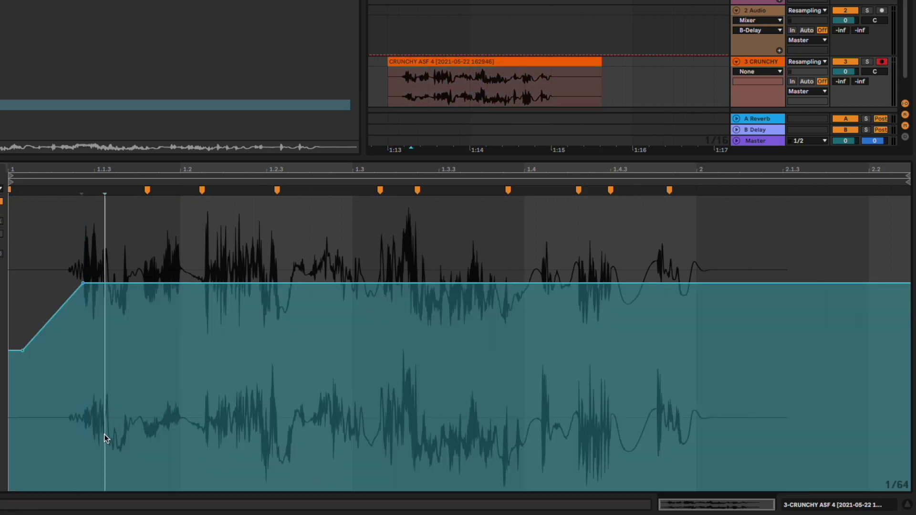
pyautogui.click(104, 434)
pyautogui.doubleClick(159, 317)
pyautogui.moveTo(159, 317); pyautogui.dragTo(169, 243)
pyautogui.doubleClick(169, 489)
pyautogui.moveTo(169, 489); pyautogui.dragTo(168, 484)
pyautogui.press('space')
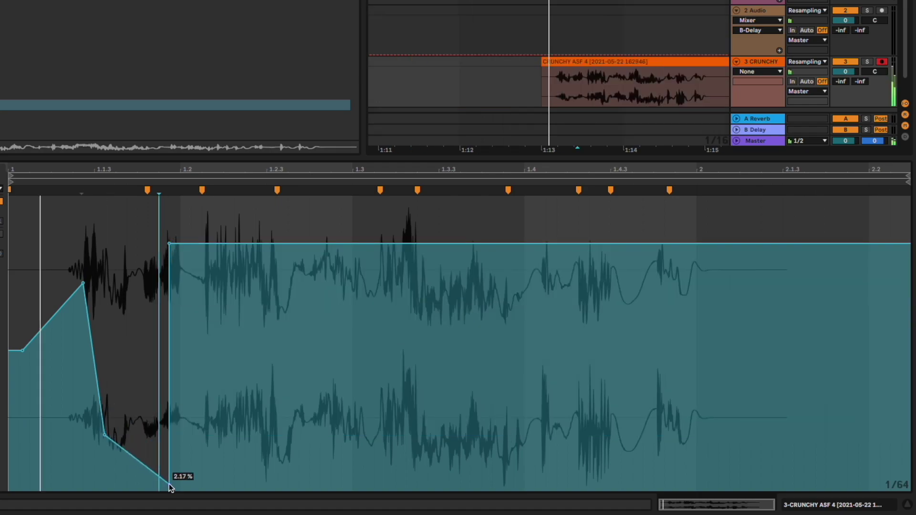
pyautogui.doubleClick(234, 488)
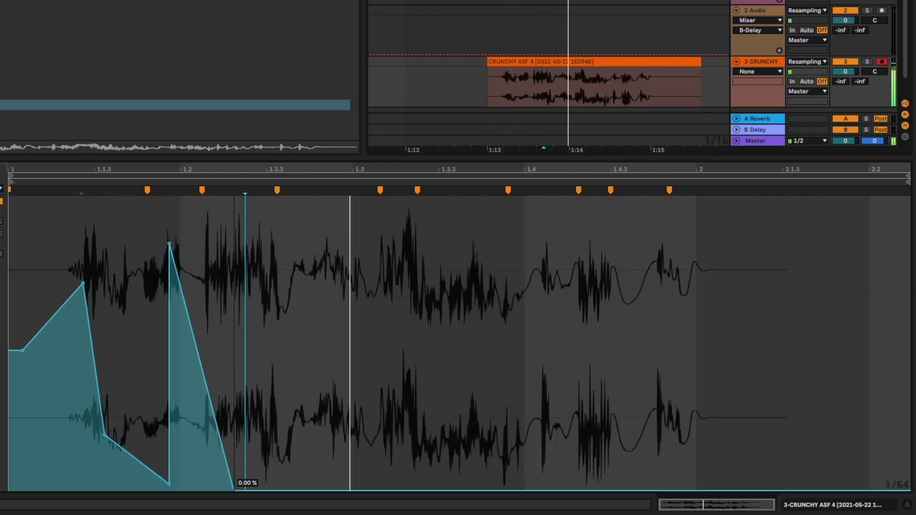
pyautogui.press('space')
# Step: Continue the Grain Size envelope with peaks just after 1.2.3 and before 1.3.3, ending near zero between 1.3.3 and 1.4
pyautogui.doubleClick(331, 256)
pyautogui.moveTo(331, 256); pyautogui.dragTo(299, 196)
pyautogui.doubleClick(325, 312)
pyautogui.doubleClick(383, 428)
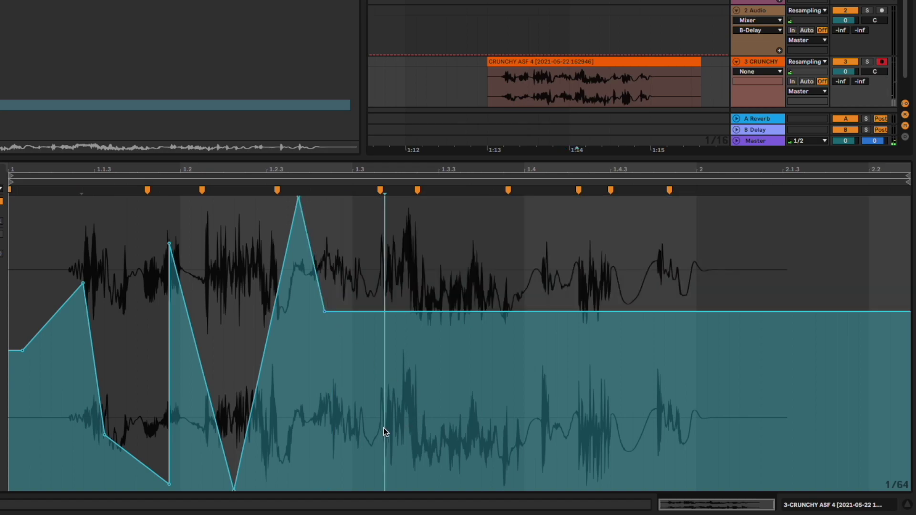
pyautogui.doubleClick(426, 257)
pyautogui.doubleClick(333, 401)
pyautogui.moveTo(332, 401); pyautogui.dragTo(331, 433)
pyautogui.doubleClick(490, 434)
pyautogui.moveTo(490, 434); pyautogui.dragTo(492, 486)
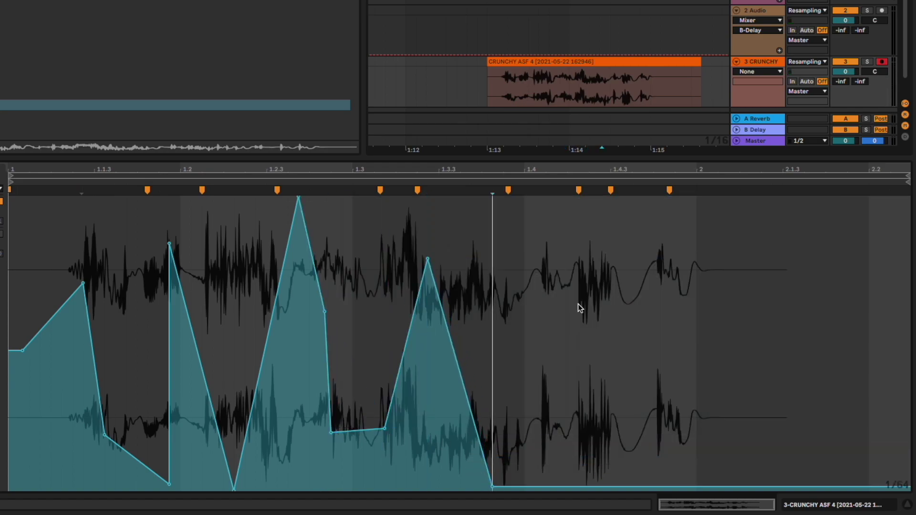
# Step: Extend the Grain Size envelope up to 2 with a 100% peak before 1.4, a second peak after 1.4.3 and near-zero troughs
pyautogui.doubleClick(578, 305)
pyautogui.moveTo(578, 304); pyautogui.dragTo(514, 196)
pyautogui.press('space')
pyautogui.doubleClick(585, 374)
pyautogui.moveTo(585, 374); pyautogui.dragTo(611, 484)
pyautogui.doubleClick(628, 277)
pyautogui.doubleClick(550, 400)
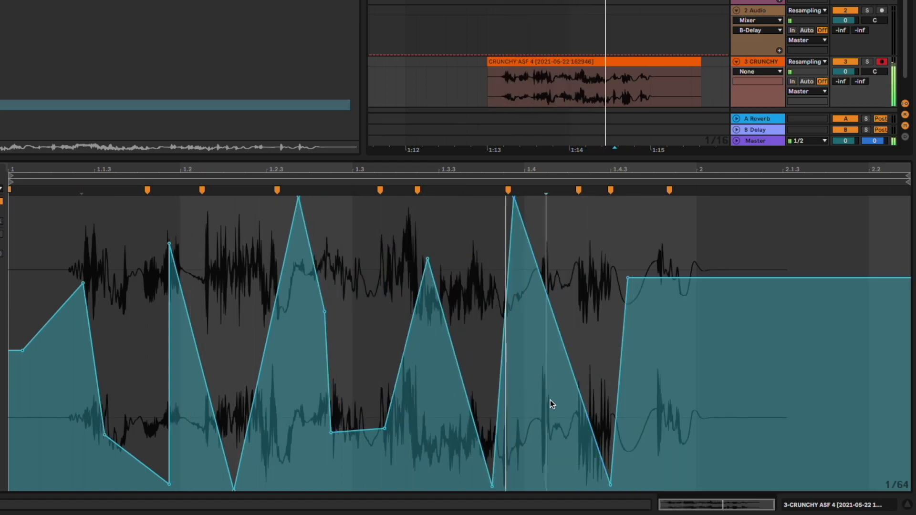
pyautogui.doubleClick(706, 399)
pyautogui.moveTo(705, 399); pyautogui.dragTo(707, 486)
pyautogui.doubleClick(678, 477)
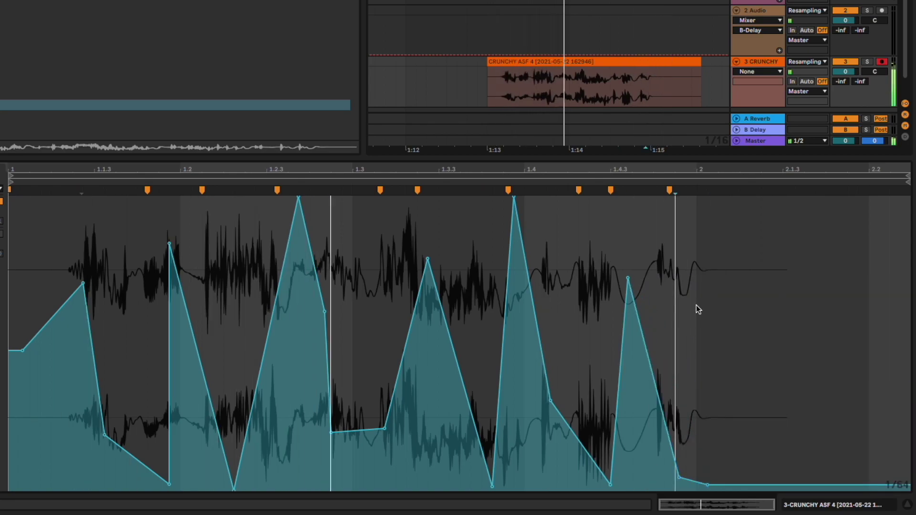
# Step: Add two 100% peaks to the Grain Size envelope, one just before 2 and one between 1.4 and 1.4.3
pyautogui.doubleClick(694, 309)
pyautogui.moveTo(694, 309); pyautogui.dragTo(679, 196)
pyautogui.doubleClick(586, 450)
pyautogui.moveTo(587, 451); pyautogui.dragTo(589, 196)
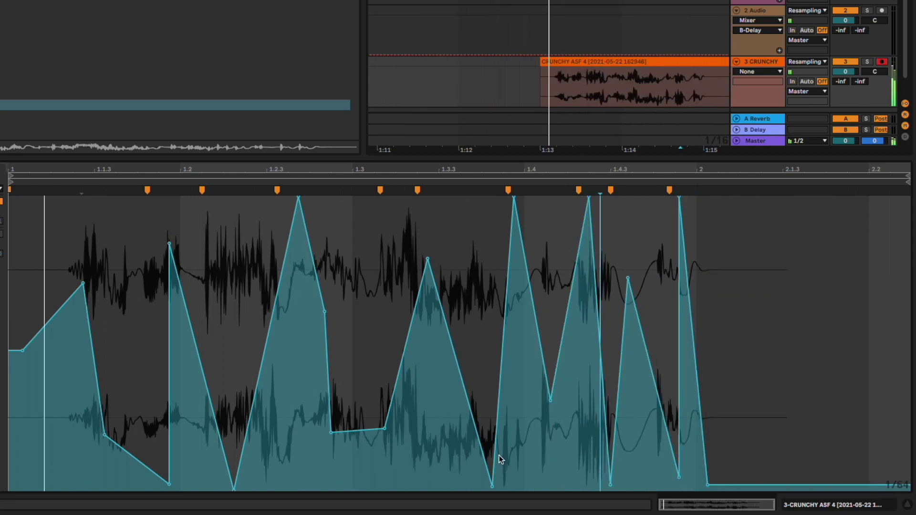
# Step: Add near-zero Grain Size points just after 1.2.3, between 1.3 and 1.3.3, and just before 1.4 to create abrupt jumps
pyautogui.doubleClick(504, 315)
pyautogui.moveTo(505, 314); pyautogui.dragTo(508, 486)
pyautogui.doubleClick(417, 487)
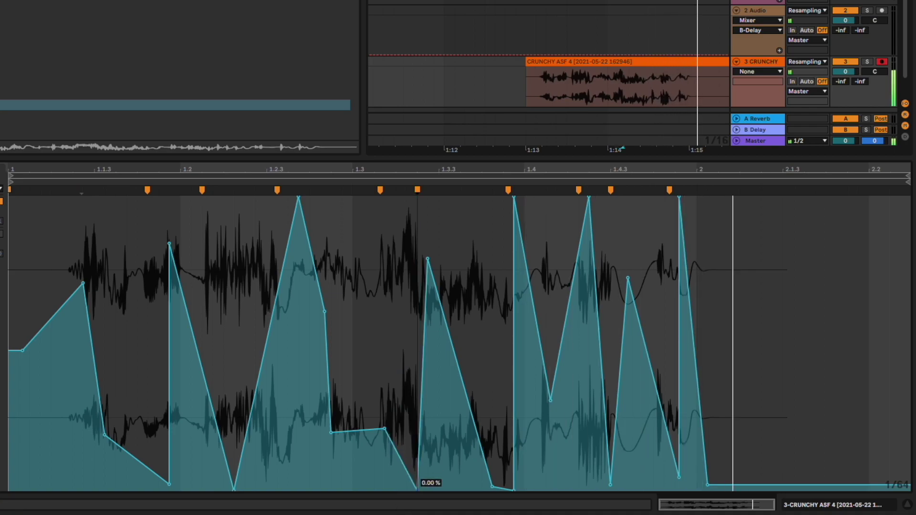
pyautogui.doubleClick(290, 479)
pyautogui.moveTo(290, 479); pyautogui.dragTo(298, 487)
pyautogui.press('space')
pyautogui.click(206, 282)
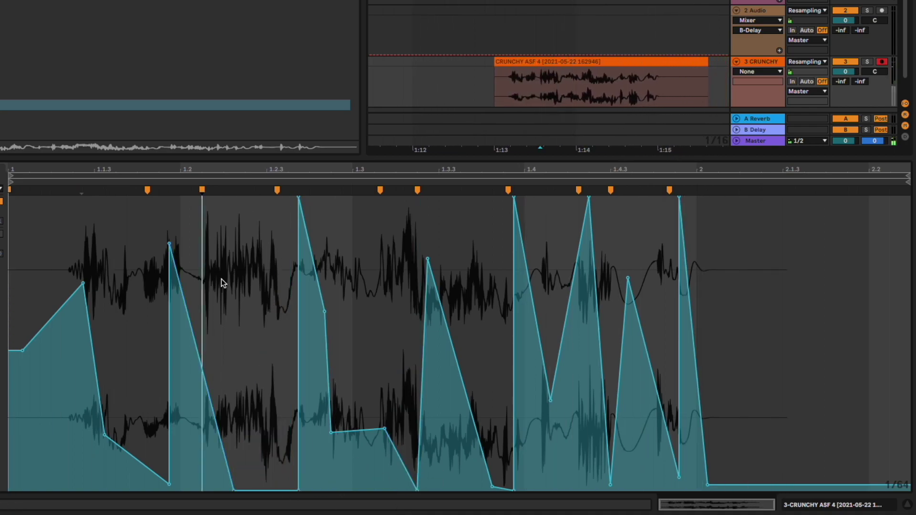
# Step: Add extra Grain Size points on either side of 1.2, including a peak before 1.2.3, and play back the clip
pyautogui.doubleClick(234, 300)
pyautogui.moveTo(234, 301); pyautogui.dragTo(237, 275)
pyautogui.doubleClick(184, 440)
pyautogui.doubleClick(146, 342)
pyautogui.press('space')
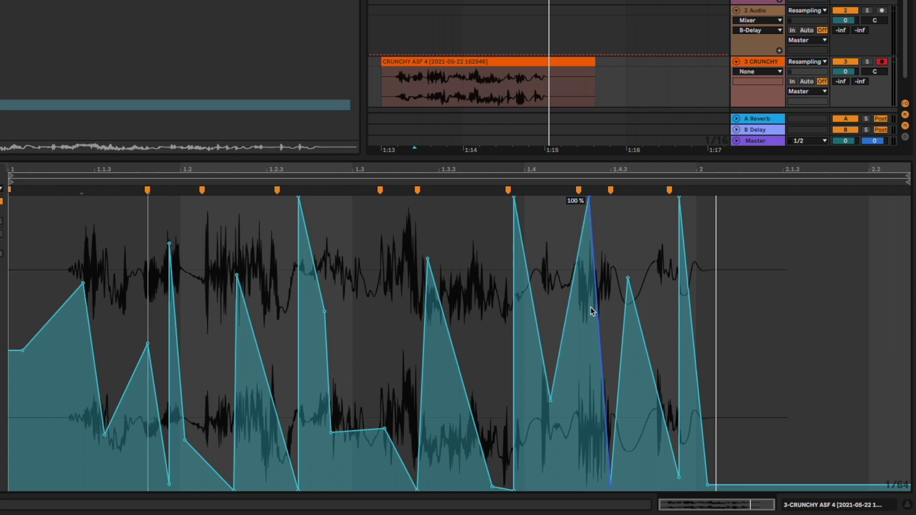
pyautogui.press('space')
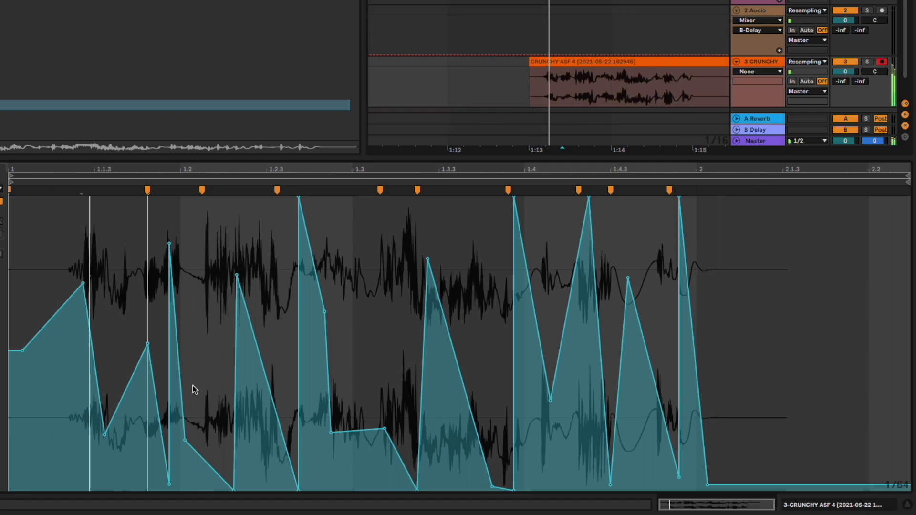
pyautogui.press('space')
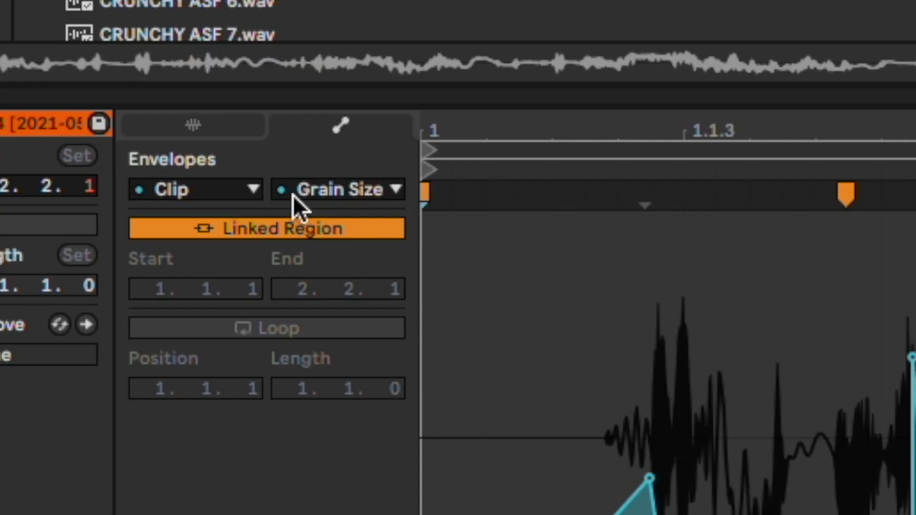
# Step: Switch to the clip's Transposition envelope and make it fall from a raised start to -14 st before 1.2
pyautogui.click(339, 190)
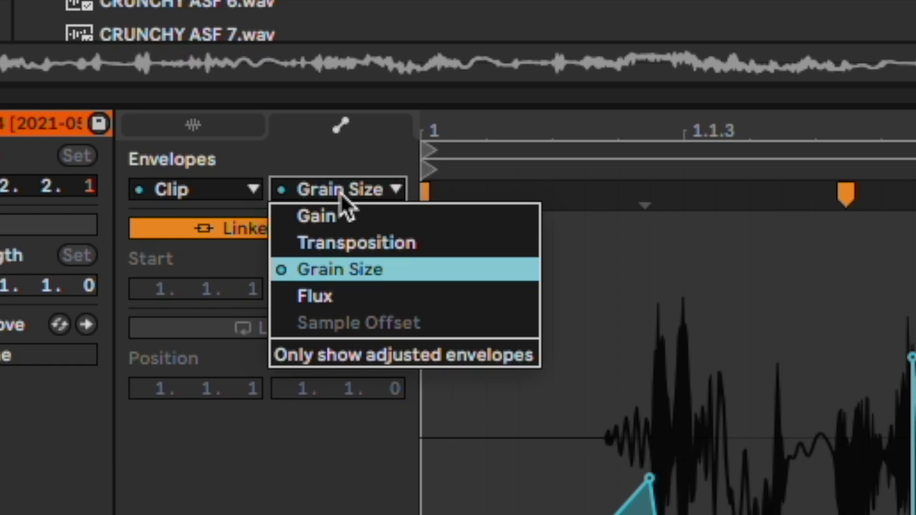
pyautogui.click(323, 242)
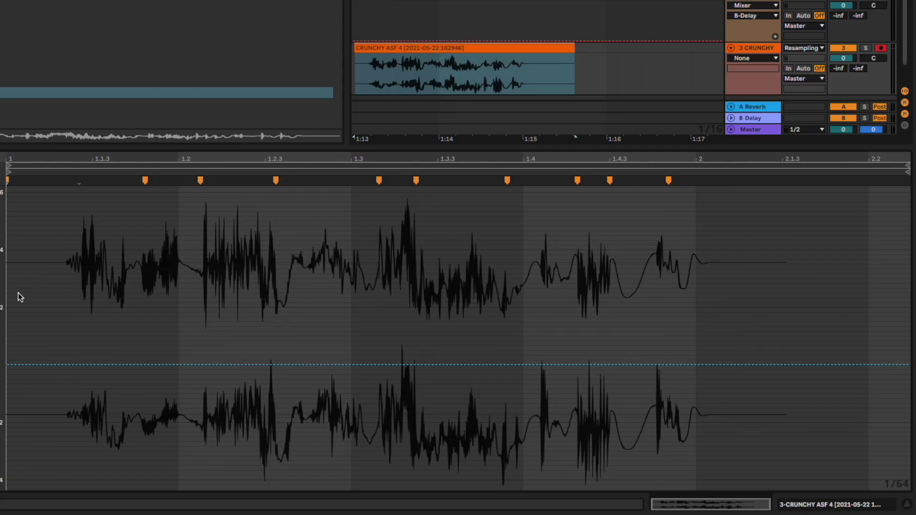
pyautogui.doubleClick(18, 292)
pyautogui.click(132, 388)
pyautogui.moveTo(132, 387); pyautogui.dragTo(135, 431)
pyautogui.press('space')
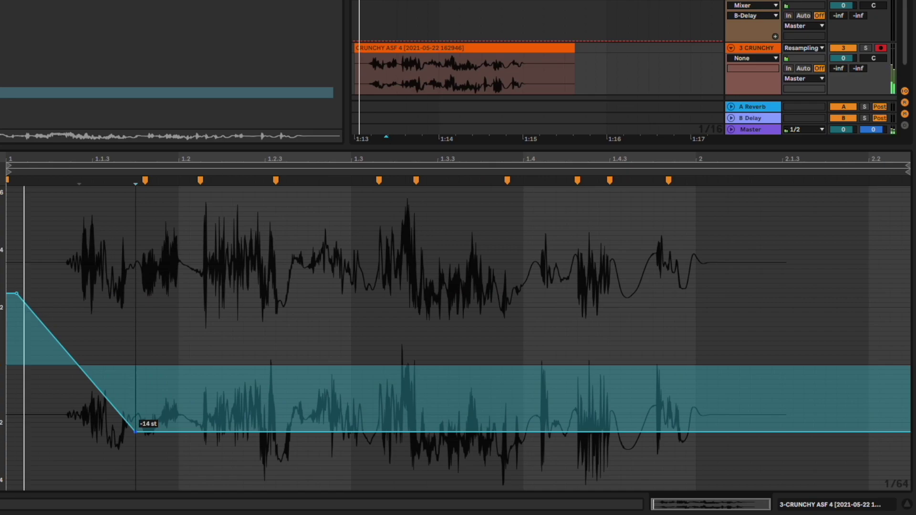
# Step: Extend the Transposition envelope with a peak before 1.2, a smaller one near 1.2.3 and a deep dip before 1.3
pyautogui.doubleClick(160, 347)
pyautogui.moveTo(159, 347); pyautogui.dragTo(156, 255)
pyautogui.doubleClick(222, 324)
pyautogui.moveTo(222, 324); pyautogui.dragTo(232, 325)
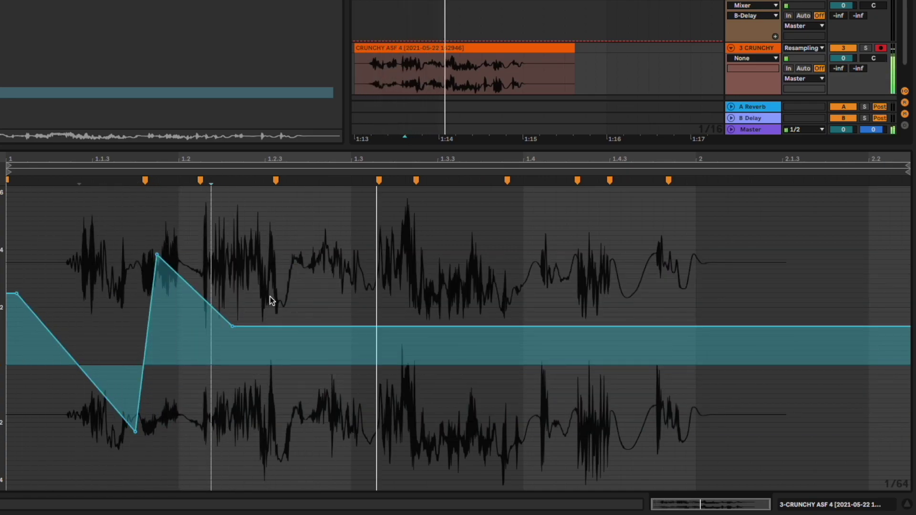
pyautogui.press('space')
pyautogui.doubleClick(276, 293)
pyautogui.doubleClick(317, 394)
pyautogui.moveTo(317, 394); pyautogui.dragTo(318, 446)
pyautogui.scroll(-3, 355, 400)
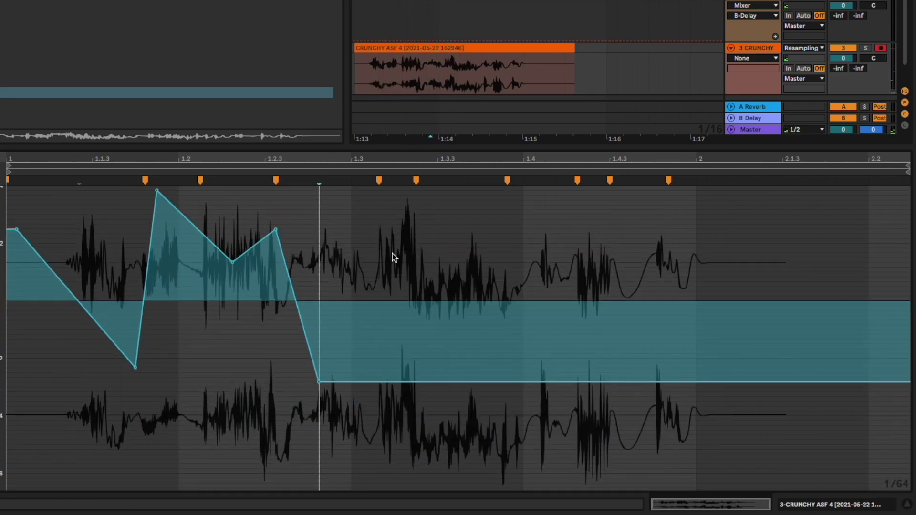
# Step: Continue the Transposition envelope with peaks after 1.3 and 1.3.3, a dip between them, and a long fall to 2
pyautogui.doubleClick(362, 236)
pyautogui.doubleClick(415, 394)
pyautogui.press('space')
pyautogui.doubleClick(502, 322)
pyautogui.moveTo(501, 322); pyautogui.dragTo(481, 209)
pyautogui.moveTo(524, 301); pyautogui.dragTo(697, 339)
pyautogui.doubleClick(611, 315)
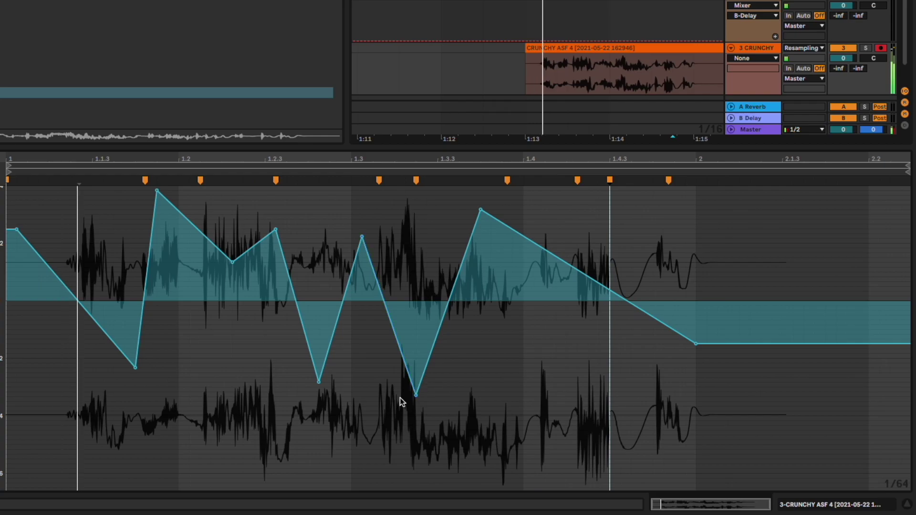
# Step: Raise the trough before 1.3.3 to a +32 st peak, then add deep dips before 1.2.3 and, at -34 st, after 1.3
pyautogui.moveTo(416, 395); pyautogui.dragTo(361, 190)
pyautogui.moveTo(362, 186); pyautogui.dragTo(404, 262)
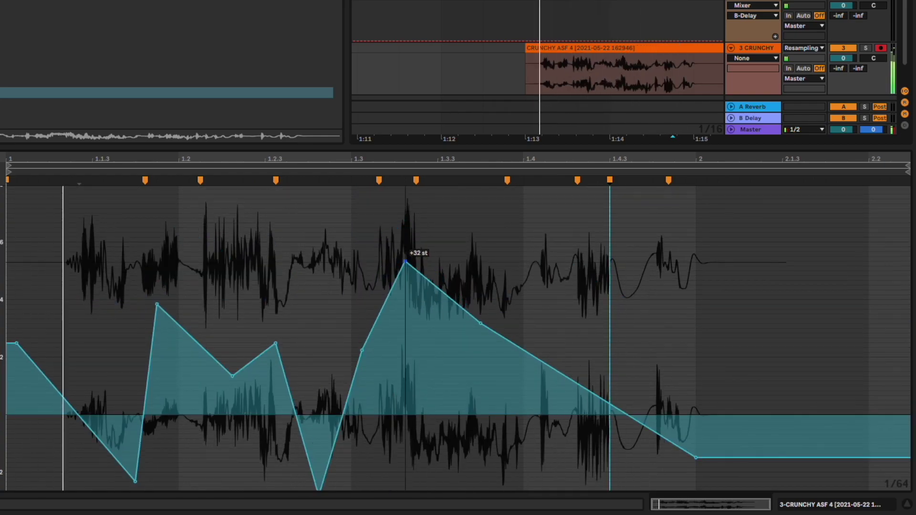
pyautogui.scroll(-4, 305, 365)
pyautogui.doubleClick(253, 435)
pyautogui.moveTo(253, 436); pyautogui.dragTo(254, 450)
pyautogui.doubleClick(389, 439)
pyautogui.moveTo(389, 439); pyautogui.dragTo(390, 468)
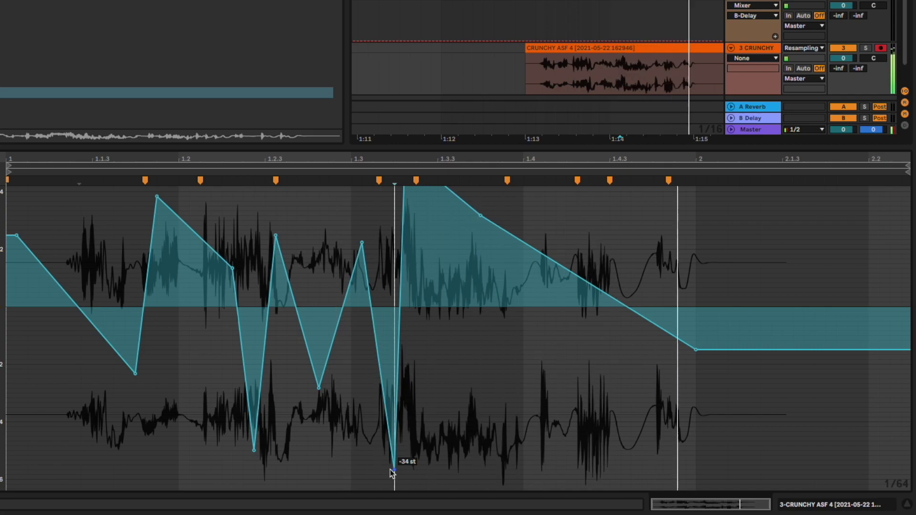
pyautogui.press('space')
# Step: Preview the original CRUNCHY ASF 4.wav sample and play the warped clip from its start to compare them
pyautogui.click(533, 70)
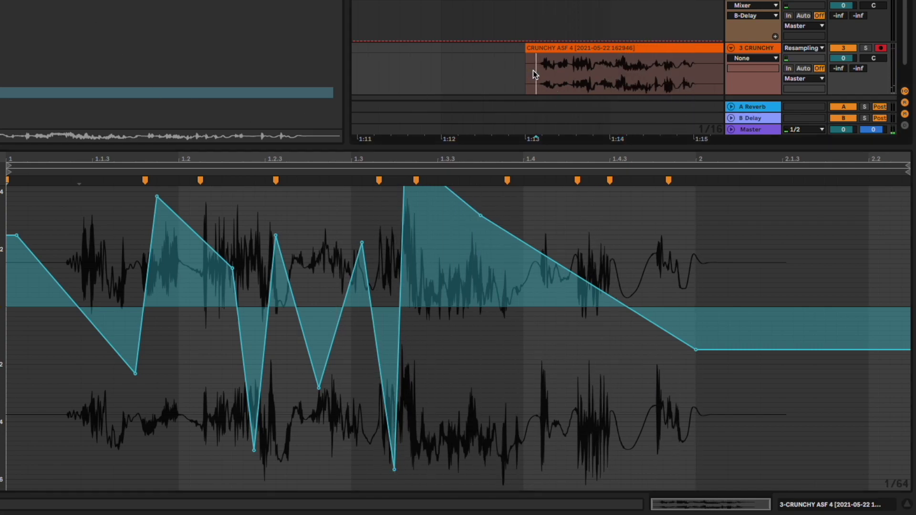
pyautogui.click(2, 93)
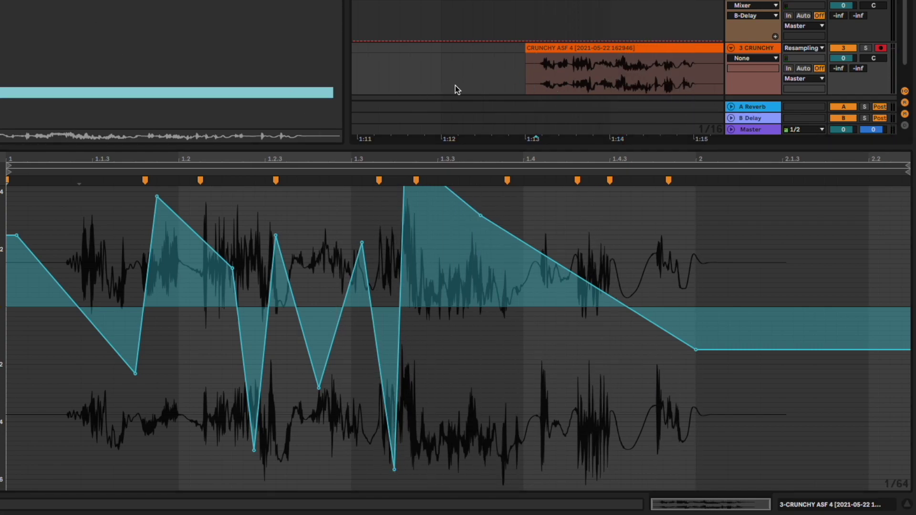
pyautogui.click(527, 67)
pyautogui.press('space')
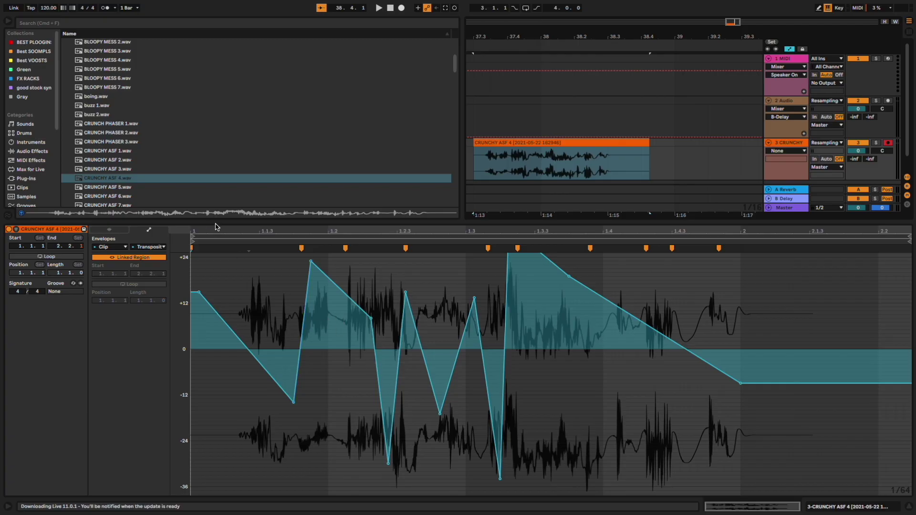
# Step: Collapse the clip editor to enlarge the sample browser, and preview WARPED BURP 1.wav and WARPED BURP 2.wav
pyautogui.moveTo(220, 222); pyautogui.dragTo(217, 467)
pyautogui.scroll(-10, 211, 267)
pyautogui.scroll(14, 207, 294)
pyautogui.scroll(-13, 136, 199)
pyautogui.scroll(-15, 138, 199)
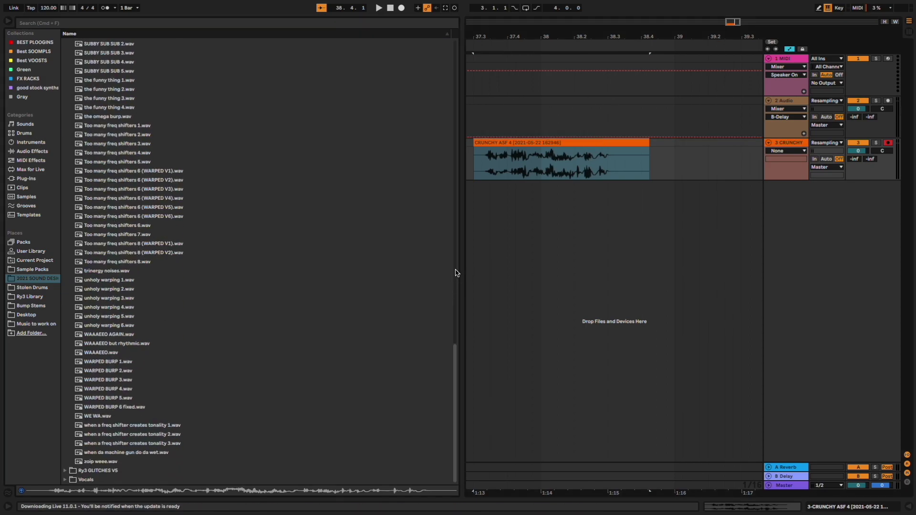
pyautogui.click(94, 361)
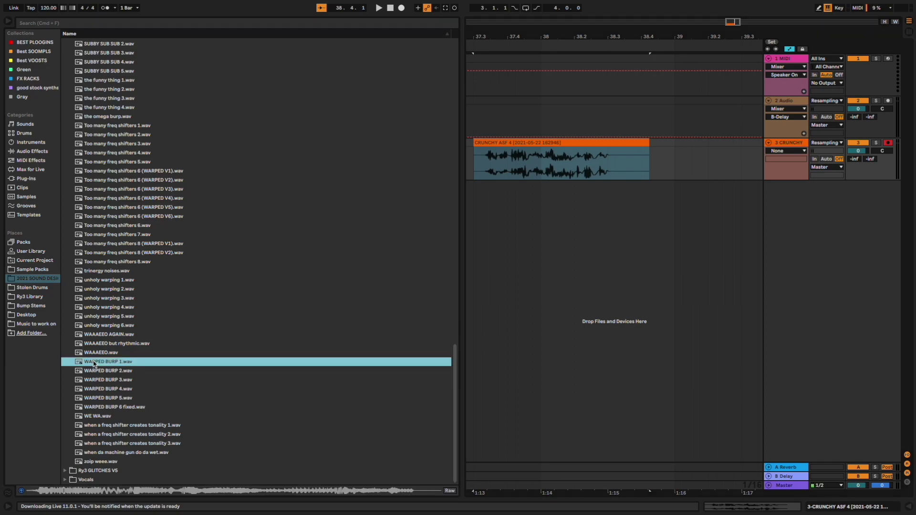
pyautogui.click(97, 370)
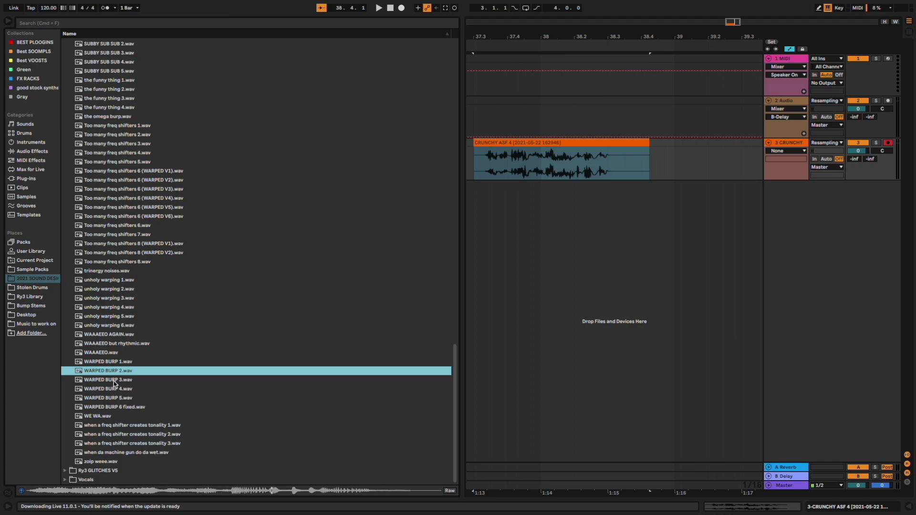
# Step: Delete the warped clip from the CRUNCHY track
pyautogui.click(635, 144)
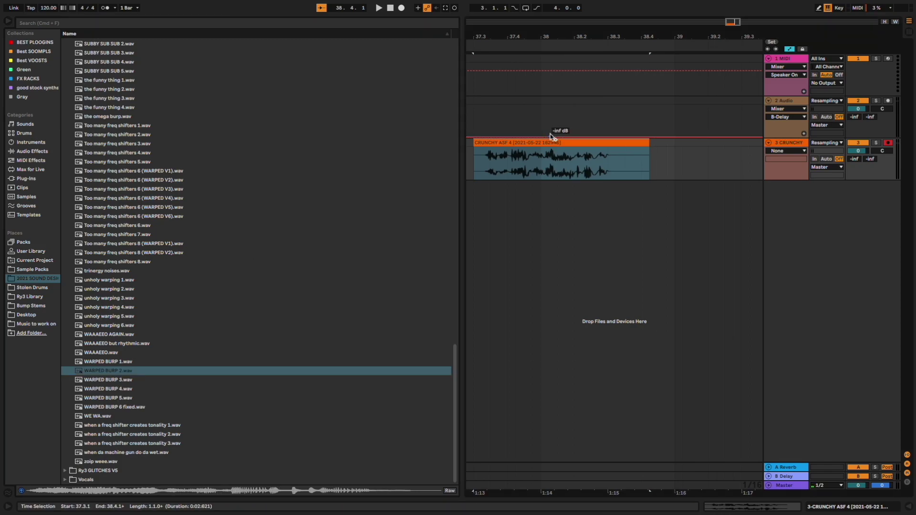
pyautogui.moveTo(528, 35); pyautogui.dragTo(565, 17)
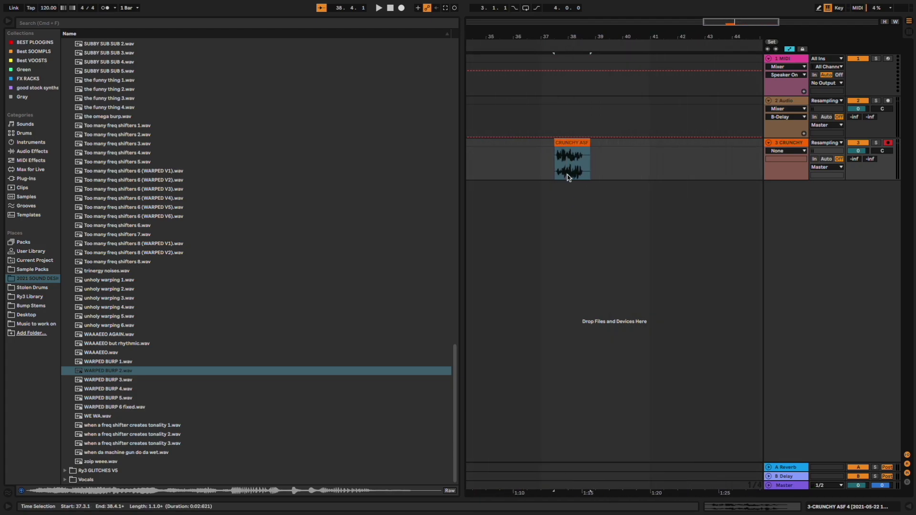
pyautogui.press('Delete')
# Step: Preview RING MOD MADNESS 7.wav and look through the samples above it in the list
pyautogui.scroll(13, 295, 298)
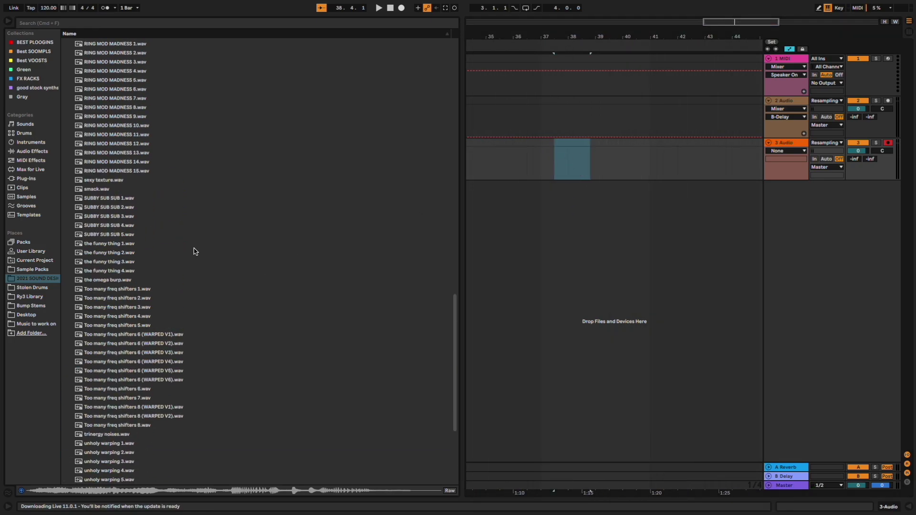
pyautogui.click(145, 292)
pyautogui.scroll(6, 148, 290)
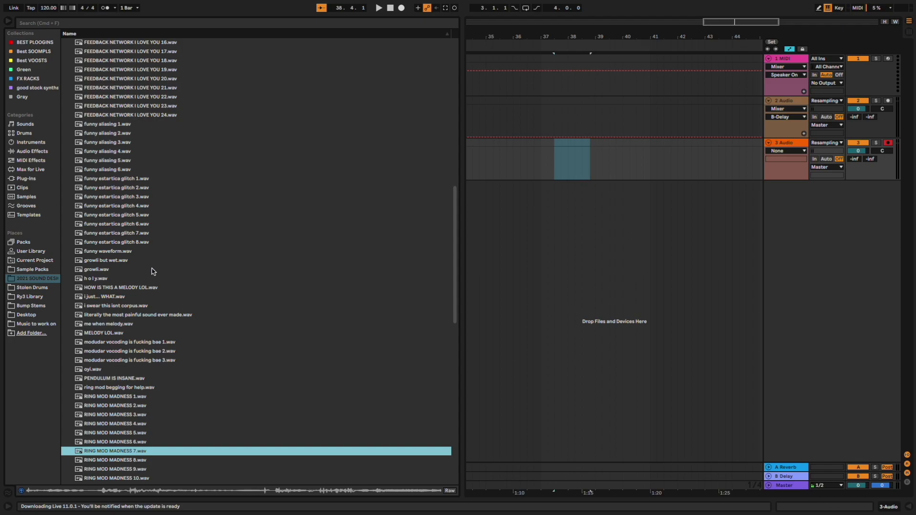
# Step: Preview BLOOPY MESS 4.wav and BLOOPY MESS 5.wav, and look through the rest of the Ry3 GLITCHES V4 folder
pyautogui.scroll(15, 153, 271)
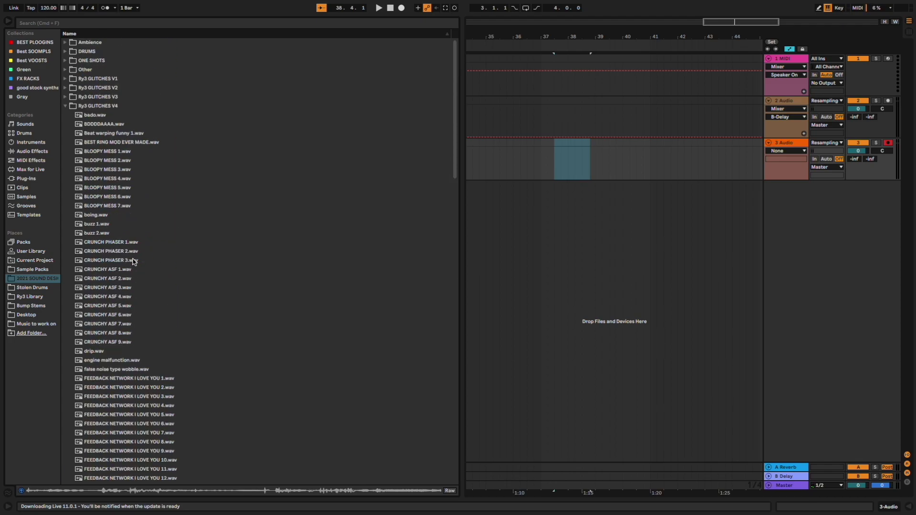
pyautogui.click(122, 179)
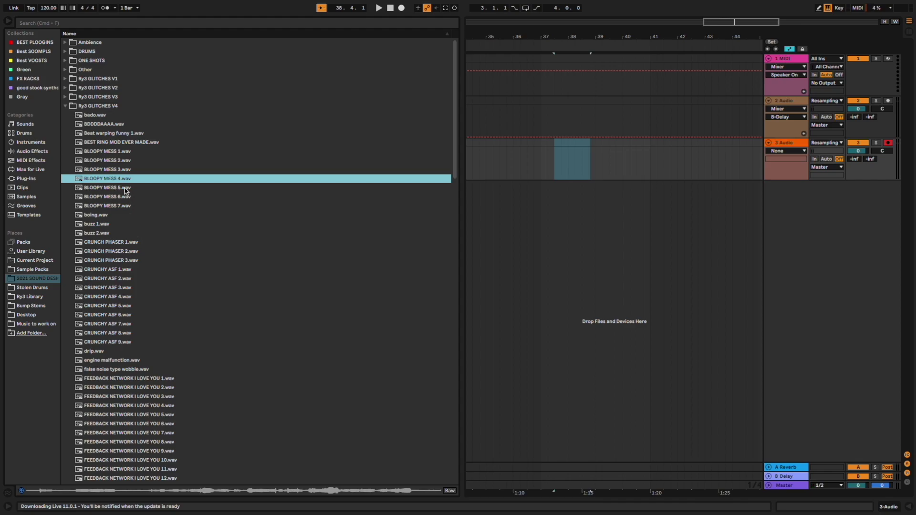
pyautogui.click(122, 189)
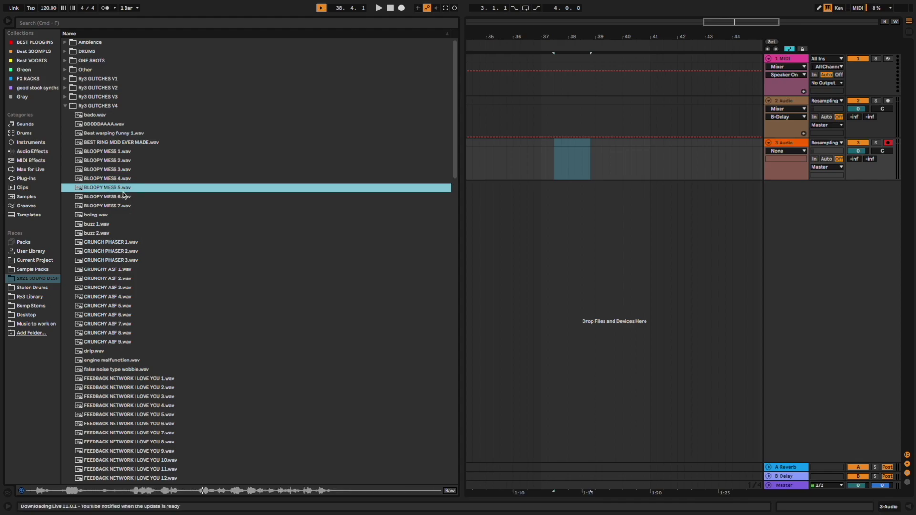
pyautogui.scroll(-15, 123, 195)
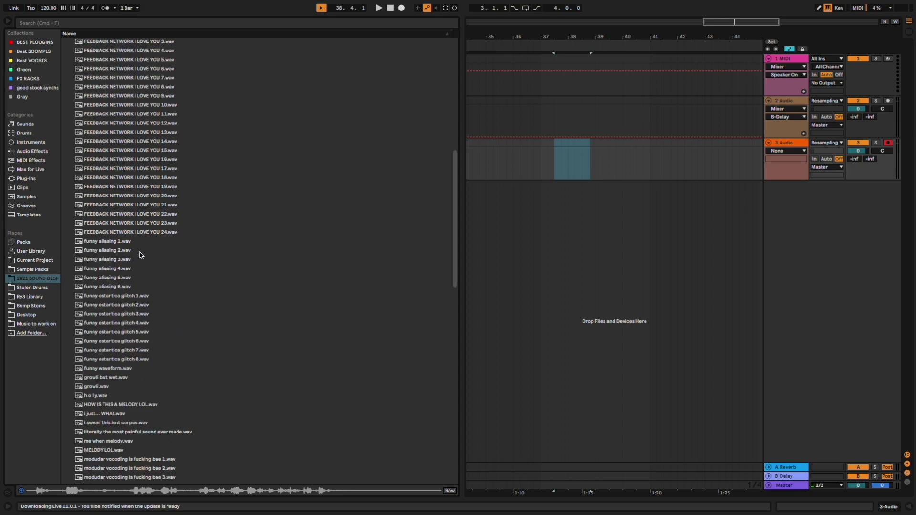
pyautogui.scroll(-1, 150, 280)
# Step: Collapse the Ry3 GLITCHES V4 folder and place Bruh.wav from the Vocals folder on the third track at bar 39
pyautogui.press('Left')
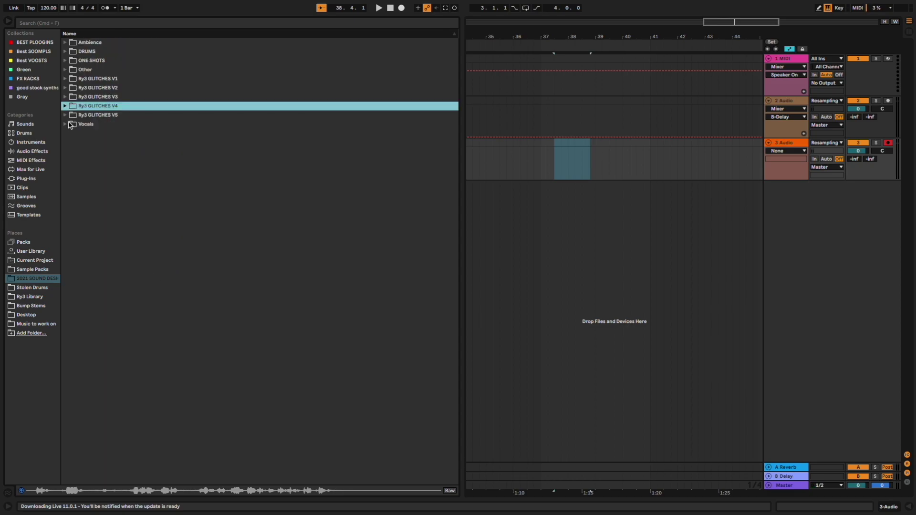
pyautogui.press('Down')
pyautogui.press('Down')
pyautogui.click(64, 123)
pyautogui.moveTo(93, 152); pyautogui.dragTo(598, 162)
pyautogui.moveTo(606, 30); pyautogui.dragTo(608, 171)
pyautogui.click(613, 147)
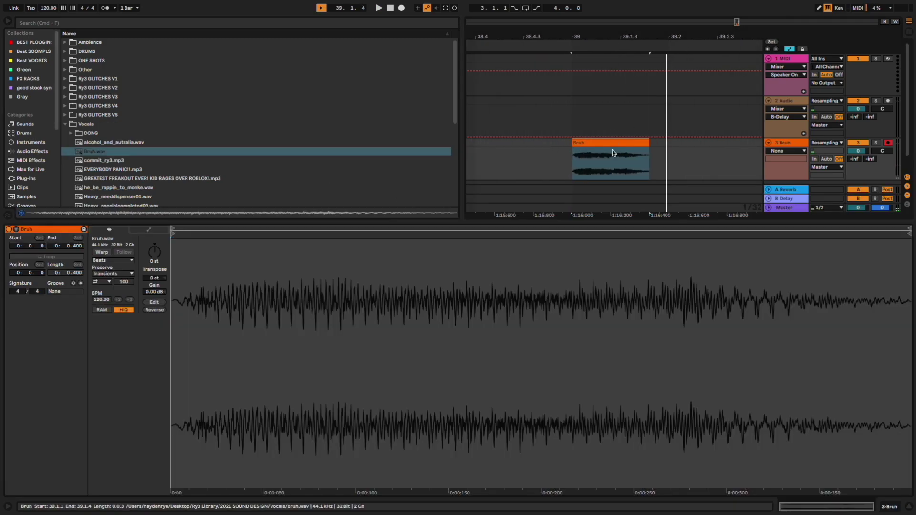
# Step: Transpose the unwarped Bruh clip to -28 st and play it
pyautogui.moveTo(153, 258); pyautogui.dragTo(153, 281)
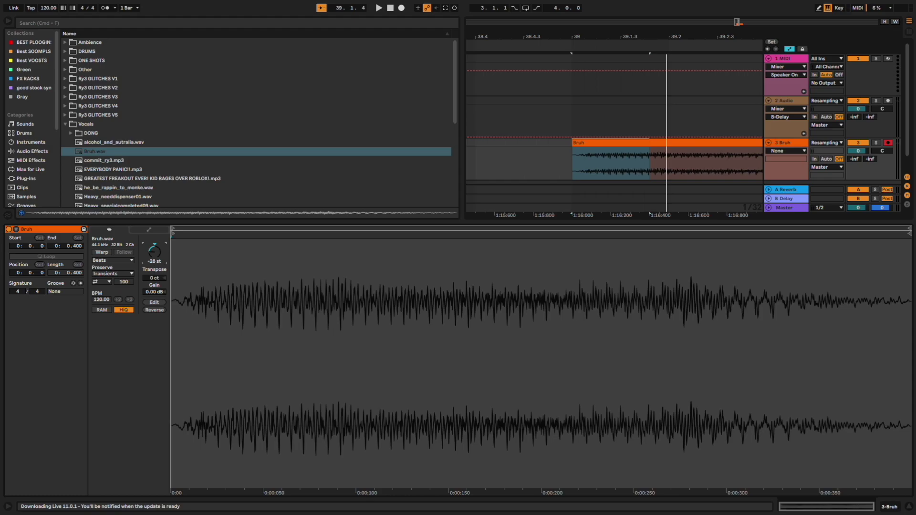
pyautogui.press('space')
pyautogui.moveTo(678, 39); pyautogui.dragTo(620, 9)
pyautogui.click(636, 145)
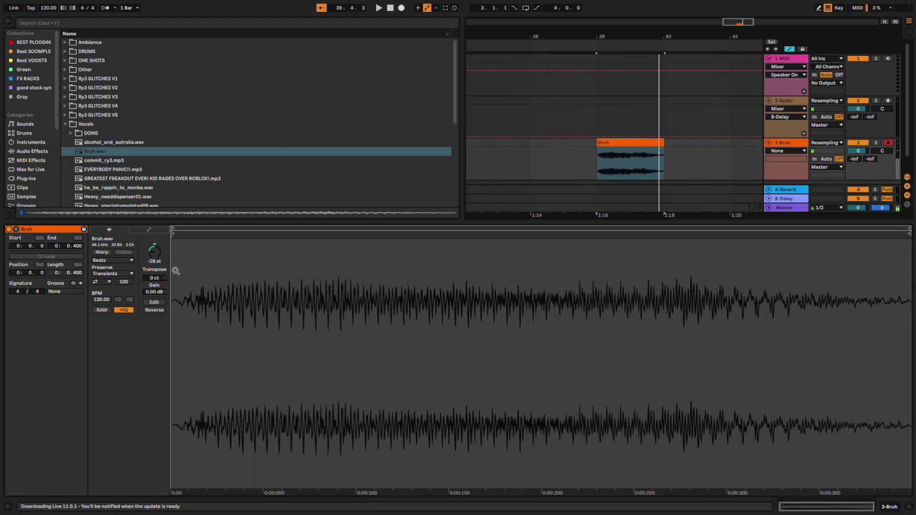
# Step: Turn on Warp for the Bruh clip, reset its transposition to 0 st and return the play position to its start
pyautogui.click(104, 252)
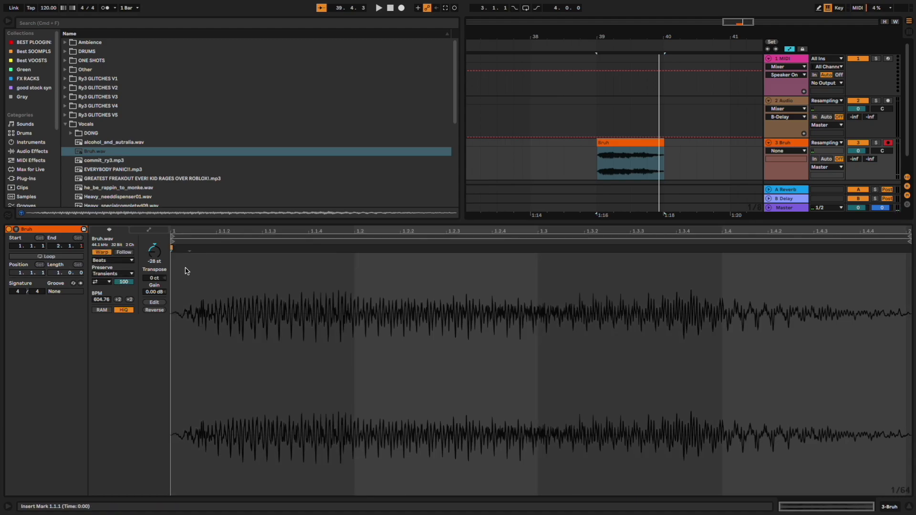
pyautogui.doubleClick(153, 253)
pyautogui.press('space')
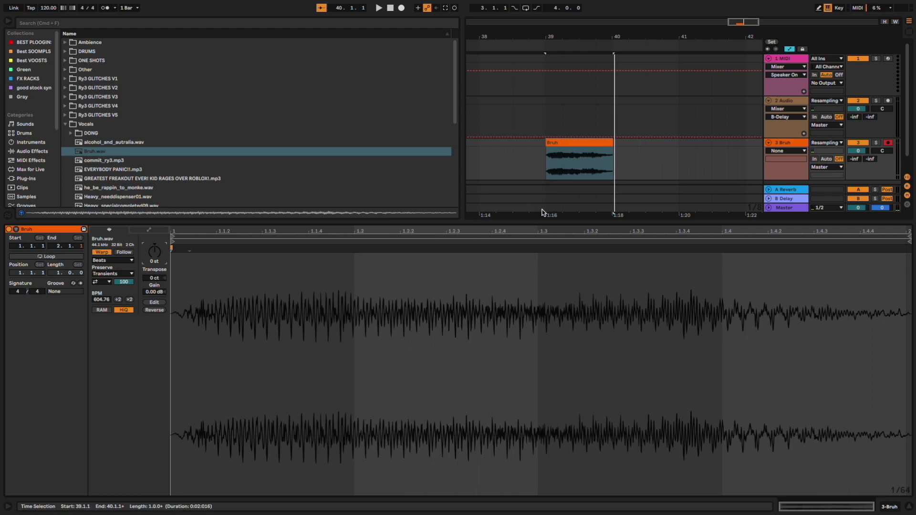
pyautogui.click(553, 165)
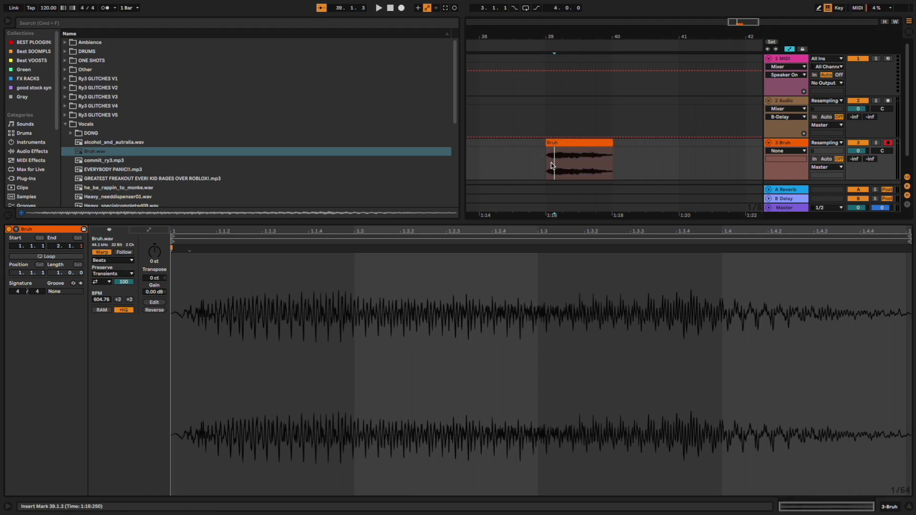
pyautogui.click(548, 170)
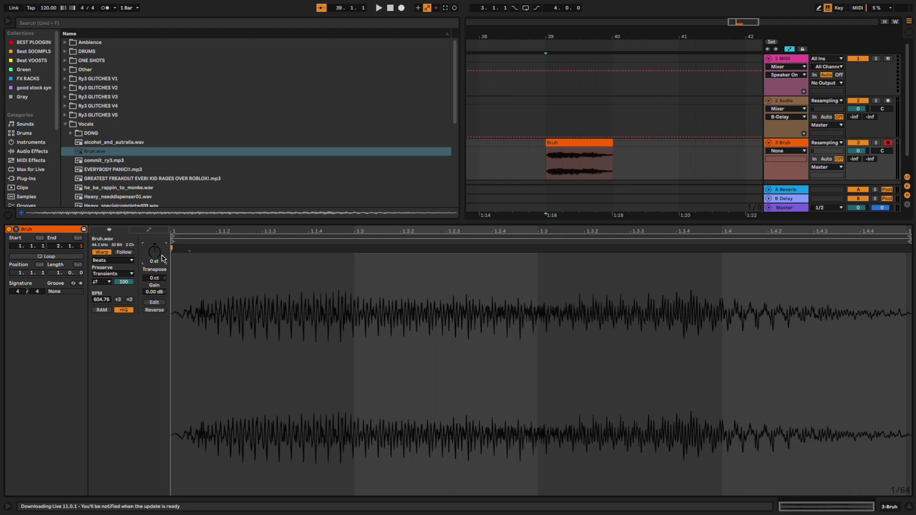
# Step: Play the warped Bruh clip, transpose it to 48 st and replay it several times from its start
pyautogui.press('space')
pyautogui.moveTo(154, 252); pyautogui.dragTo(154, 231)
pyautogui.press('space')
pyautogui.press('space')
pyautogui.press('space')
pyautogui.press('space')
pyautogui.press('space')
pyautogui.press('space')
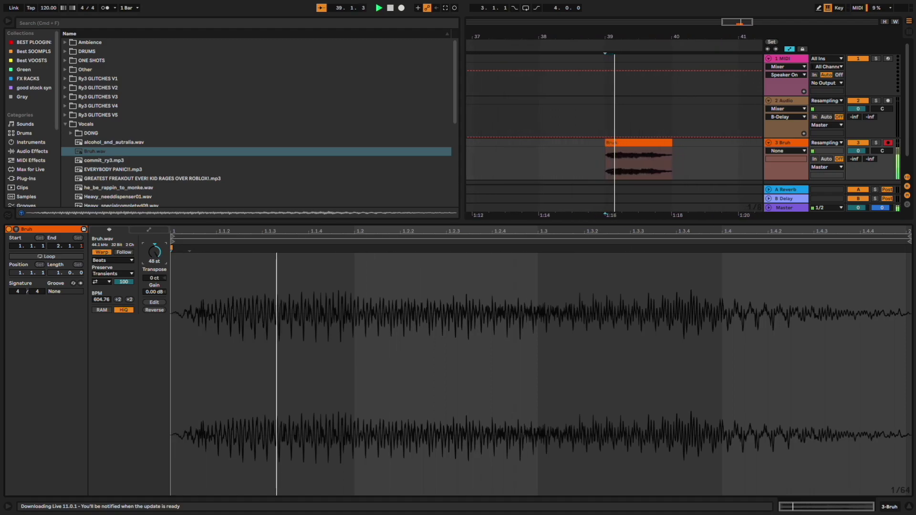
pyautogui.press('space')
# Step: Set the Beats warp mode to preserve 1/32 divisions and play the Bruh clip
pyautogui.click(111, 262)
pyautogui.click(111, 260)
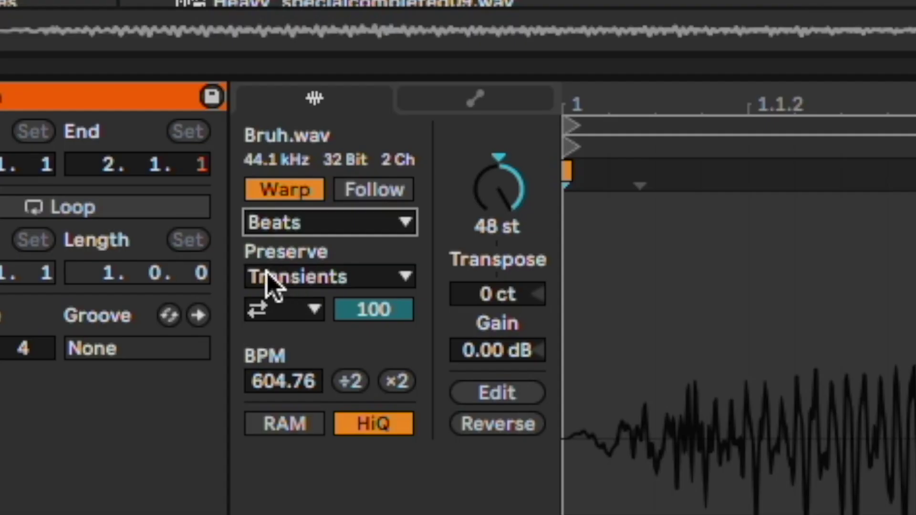
pyautogui.click(299, 280)
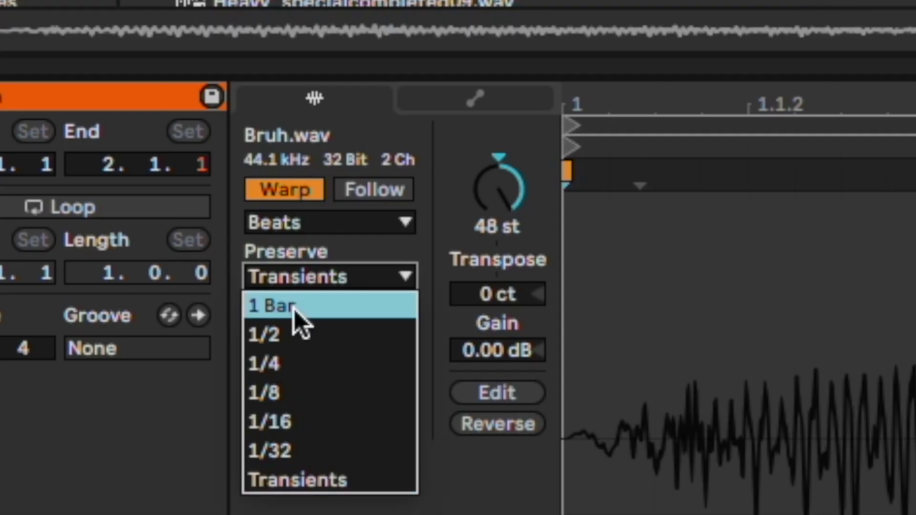
pyautogui.click(281, 450)
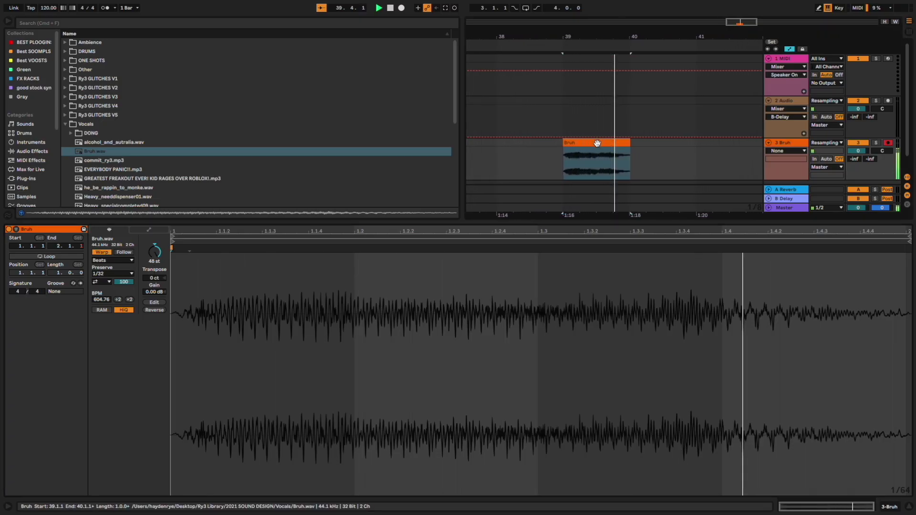
pyautogui.press('space')
pyautogui.click(569, 142)
pyautogui.press('space')
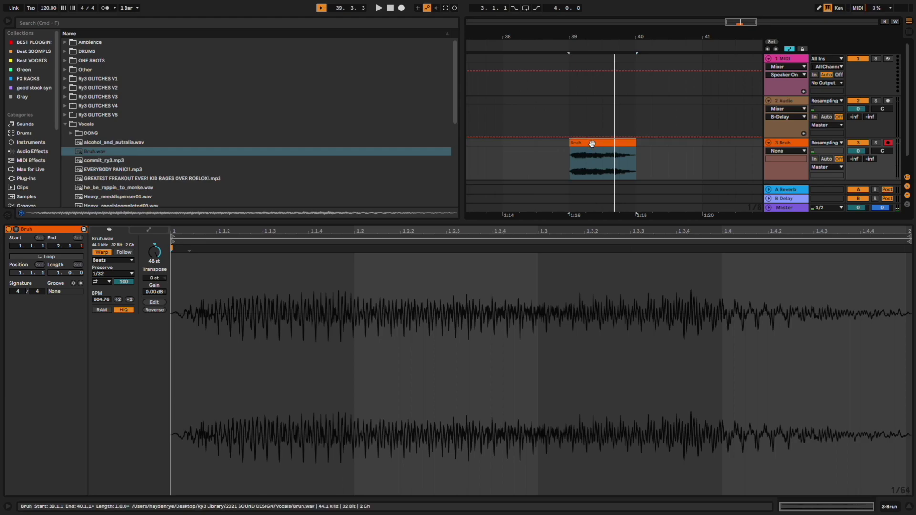
# Step: Consolidate the Bruh clip, transpose the new clip to 48 st and play it
pyautogui.press('super+j')
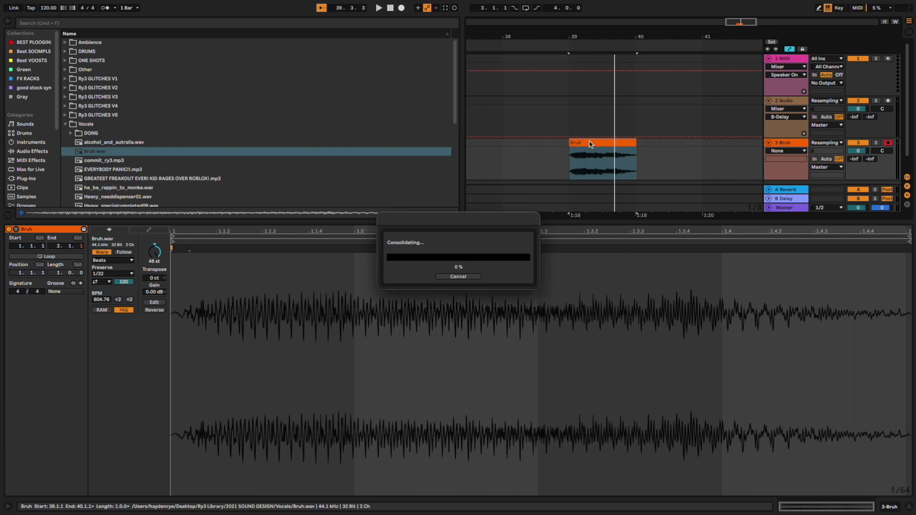
pyautogui.moveTo(520, 232)
pyautogui.mouseDown()
pyautogui.moveTo(520, 334)
pyautogui.moveTo(519, 232)
pyautogui.mouseUp()
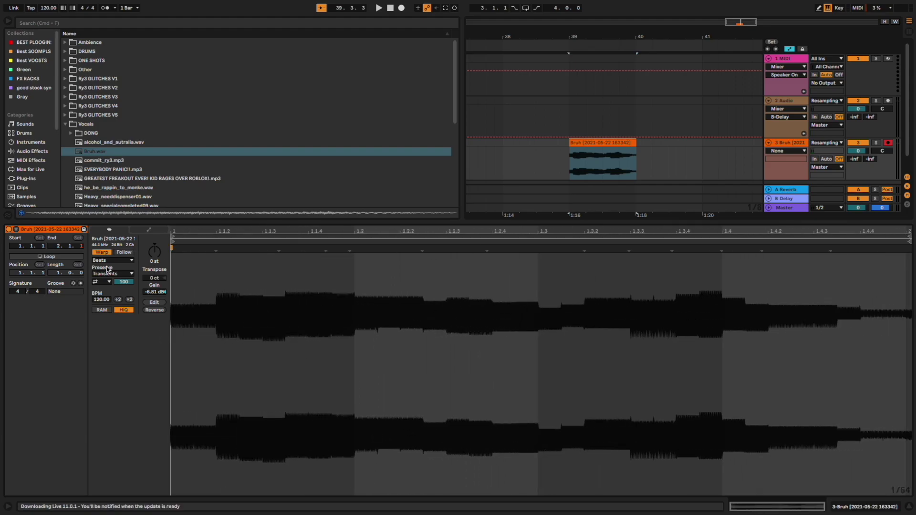
pyautogui.press('space')
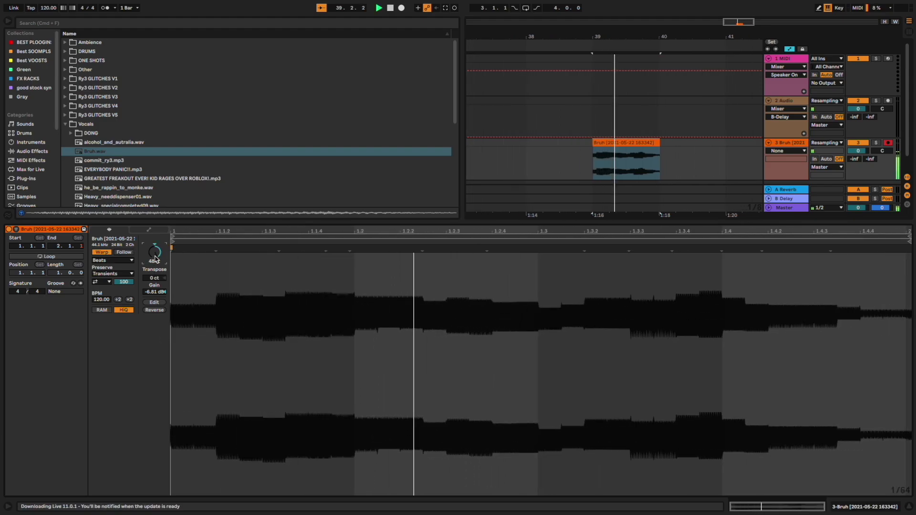
pyautogui.press('space')
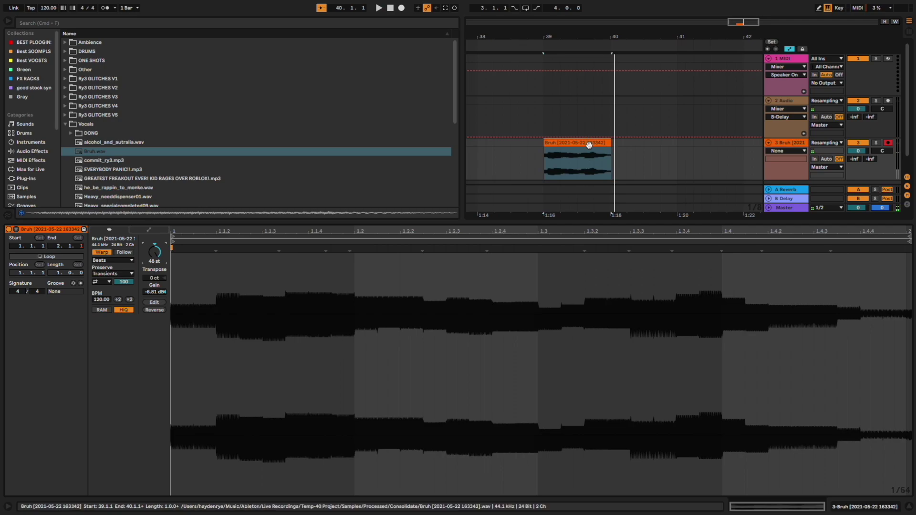
# Step: Consolidate the clip three more times, transposing it up between passes and resetting its gain to 0.00 dB before the last pass
pyautogui.press('super+j')
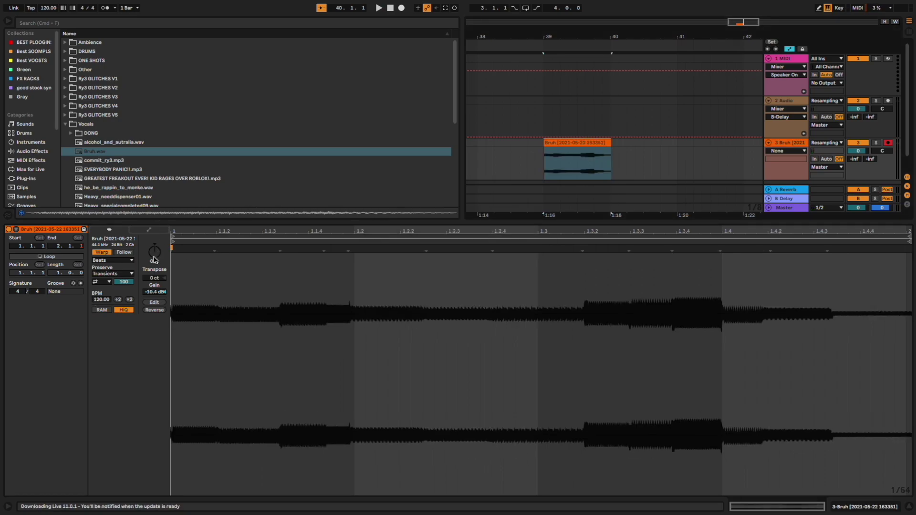
pyautogui.press('super+j')
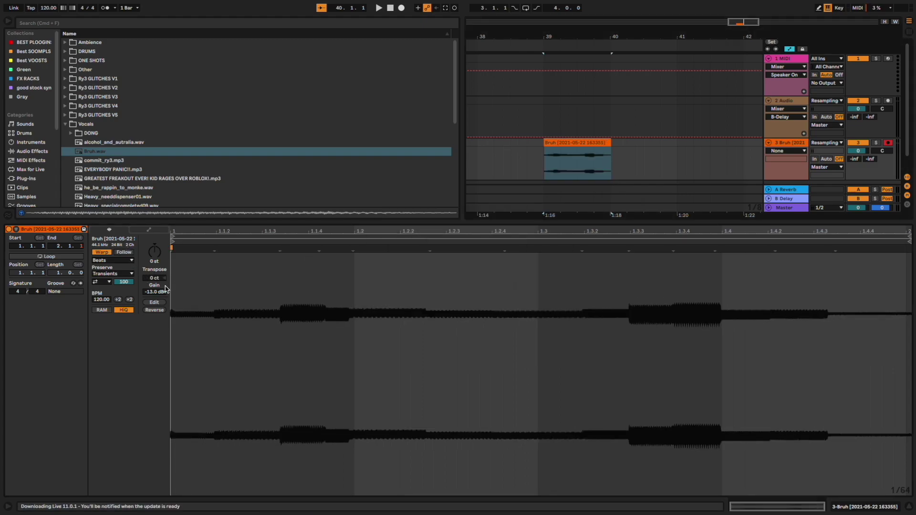
pyautogui.doubleClick(154, 291)
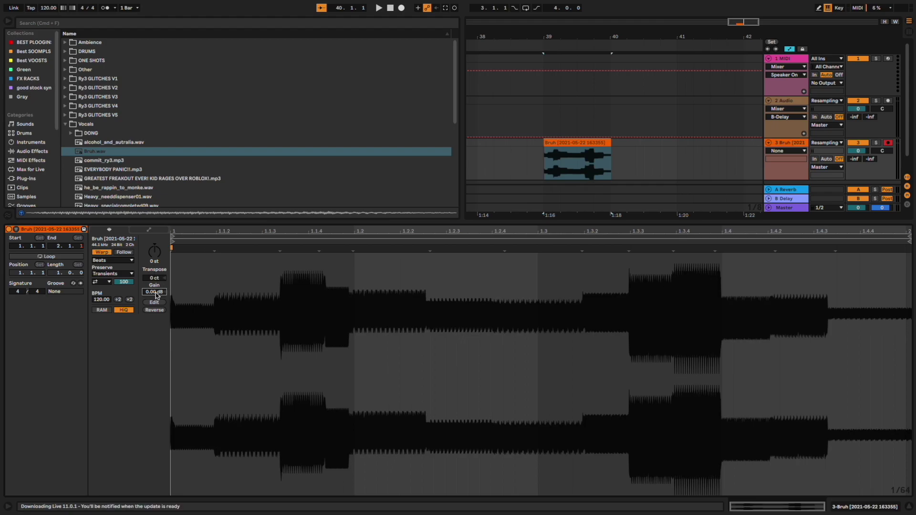
pyautogui.moveTo(149, 254); pyautogui.dragTo(151, 201)
pyautogui.press('super+j')
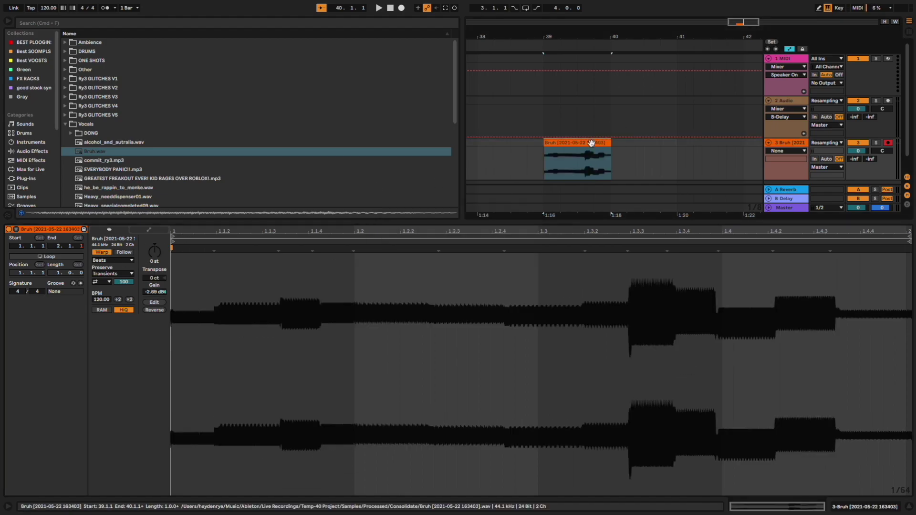
# Step: Reset the consolidated clip's gain to 0.00 dB, transpose it to 48 st and consolidate it once more
pyautogui.click(154, 292)
pyautogui.press('Delete')
pyautogui.moveTo(148, 254); pyautogui.dragTo(151, 200)
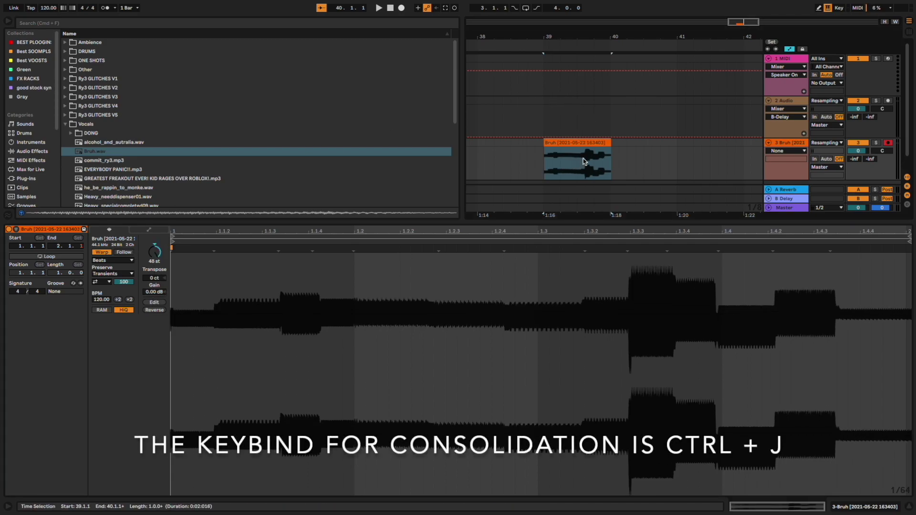
pyautogui.press('super+j')
# Step: Play the repeatedly consolidated Bruh clip twice from its start to hear the result
pyautogui.press('space')
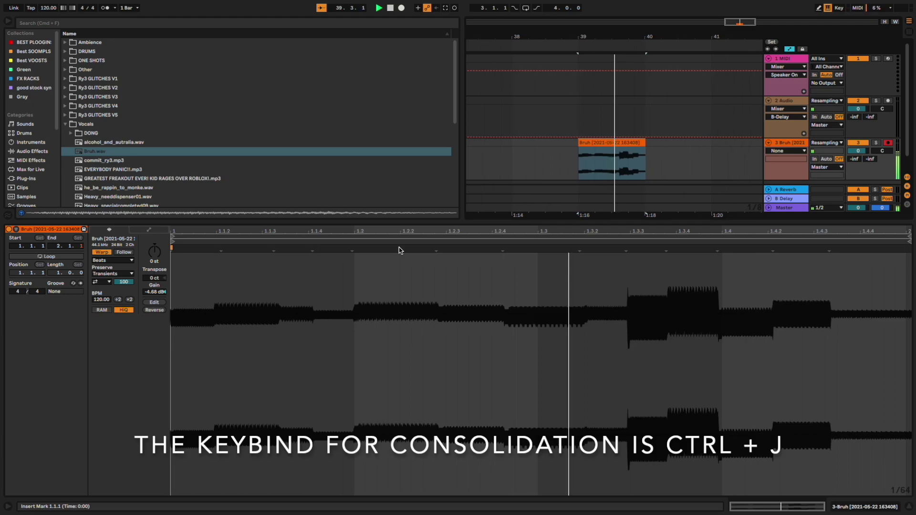
pyautogui.press('space')
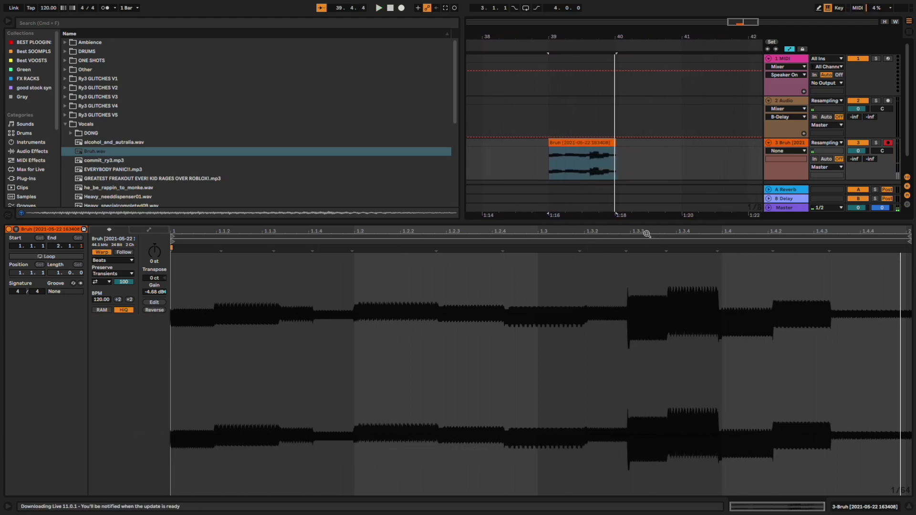
pyautogui.click(645, 374)
pyautogui.press('Home')
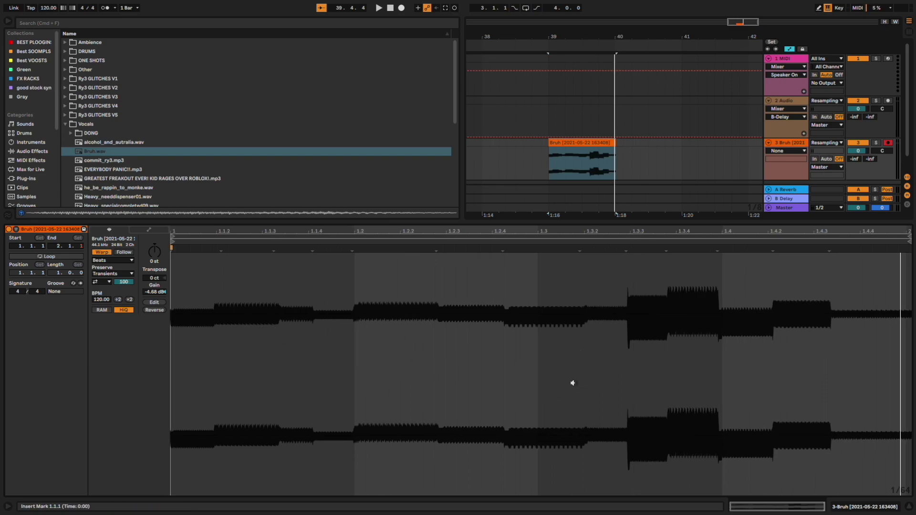
pyautogui.press('space')
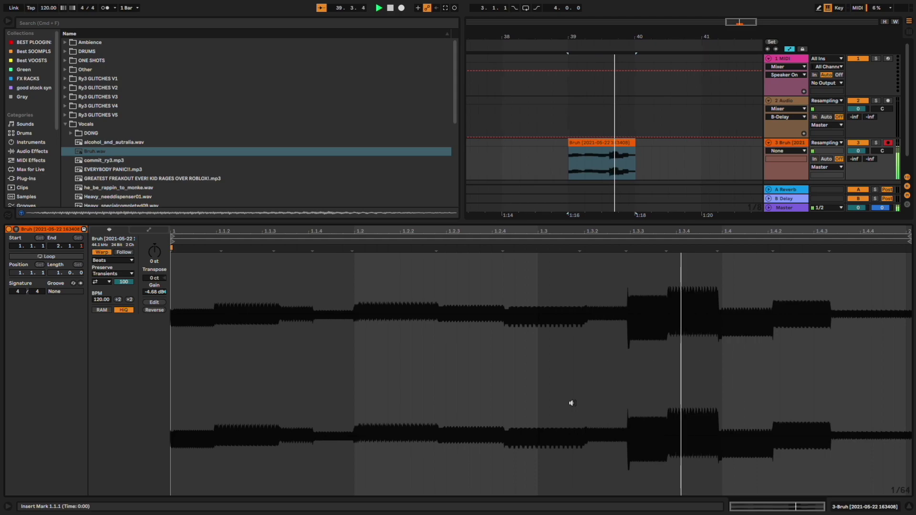
# Step: Switch the consolidated clip's warp mode to Tones, transpose it to 48 st and play it
pyautogui.click(121, 261)
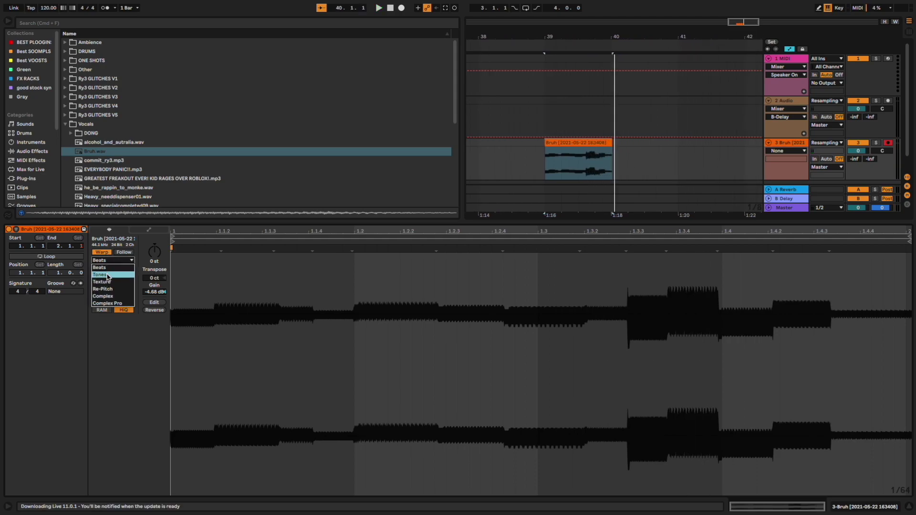
pyautogui.click(106, 275)
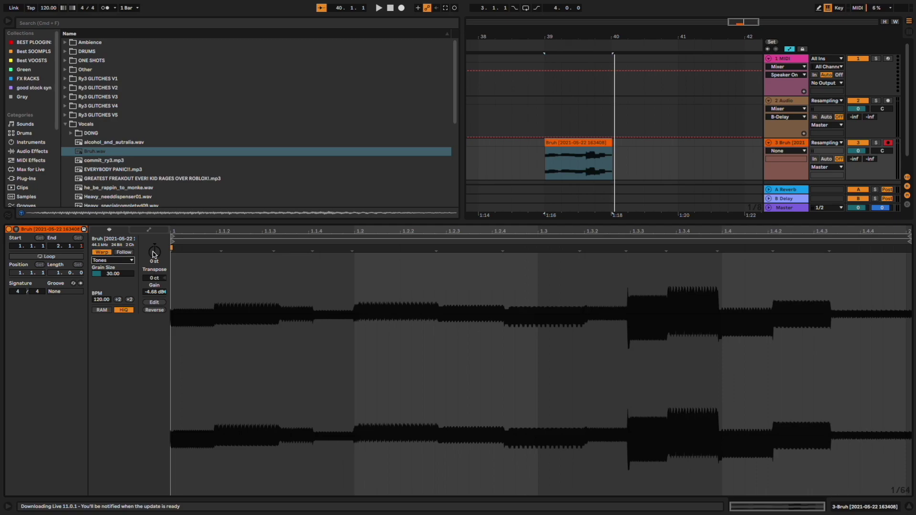
pyautogui.moveTo(154, 256); pyautogui.dragTo(153, 229)
pyautogui.press('space')
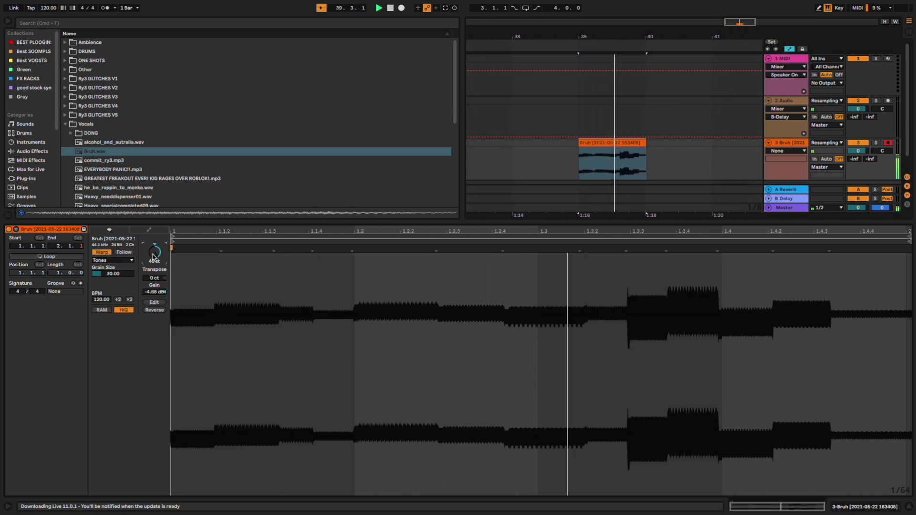
pyautogui.press('space')
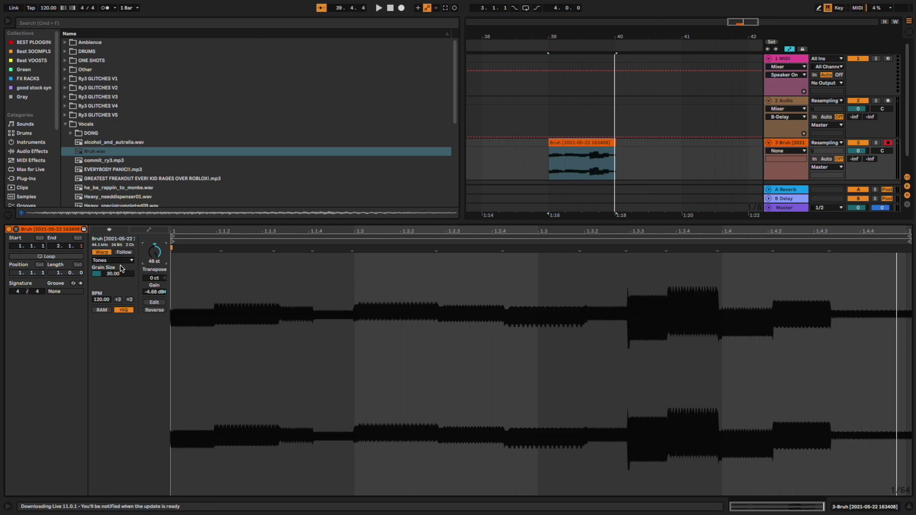
# Step: Raise the Tones Grain Size to 100.00 and play the clip
pyautogui.moveTo(119, 277); pyautogui.dragTo(119, 239)
pyautogui.press('space')
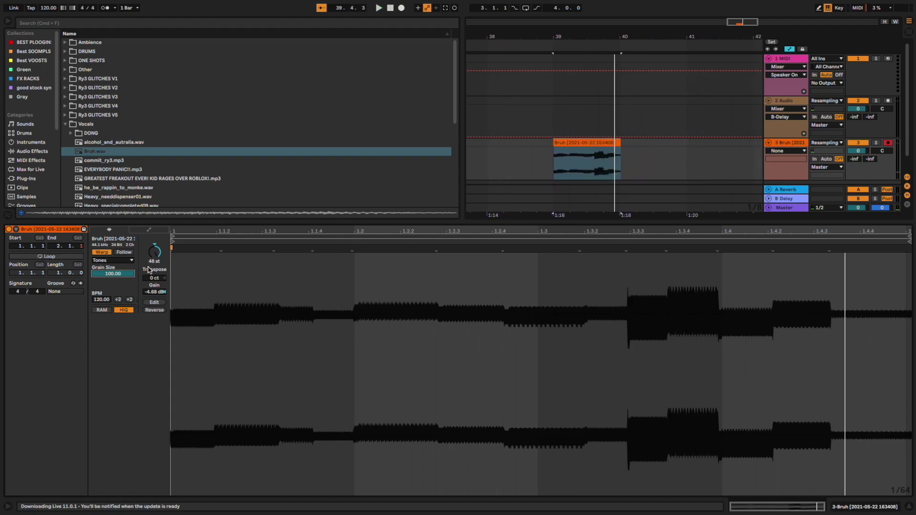
# Step: Set the Tones Grain Size to 89.00, play the Bruh clip and consolidate it
pyautogui.press('space')
pyautogui.moveTo(114, 276); pyautogui.dragTo(115, 282)
pyautogui.press('space')
pyautogui.click(605, 143)
pyautogui.hotkey('ctrl', 'j')
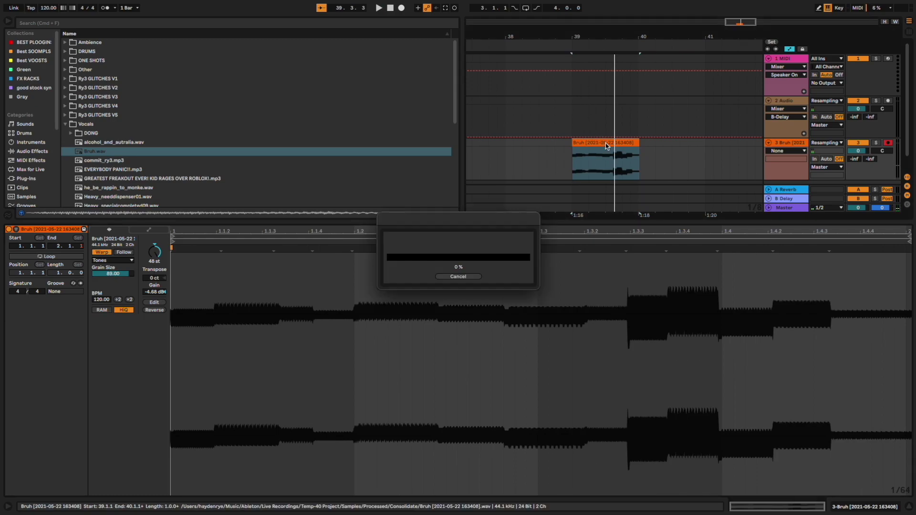
# Step: Reset the new clip's gain to 0.00 dB, transpose it to 48 st, play it and switch its warp mode to Tones
pyautogui.click(161, 292)
pyautogui.press('Delete')
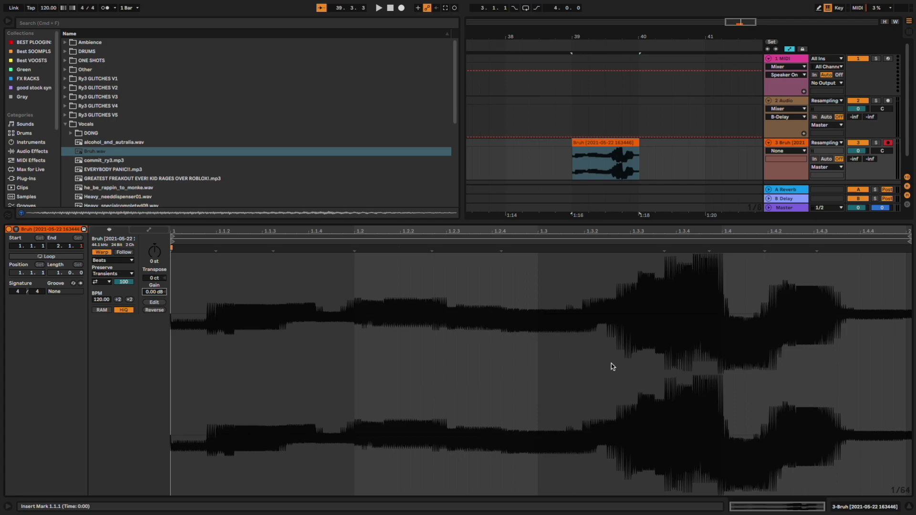
pyautogui.click(156, 255)
pyautogui.press('space')
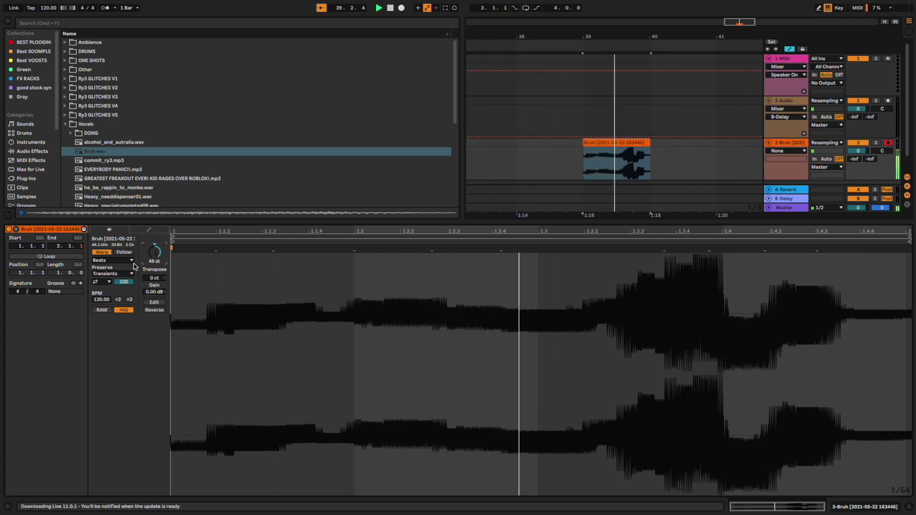
pyautogui.click(113, 260)
pyautogui.click(113, 275)
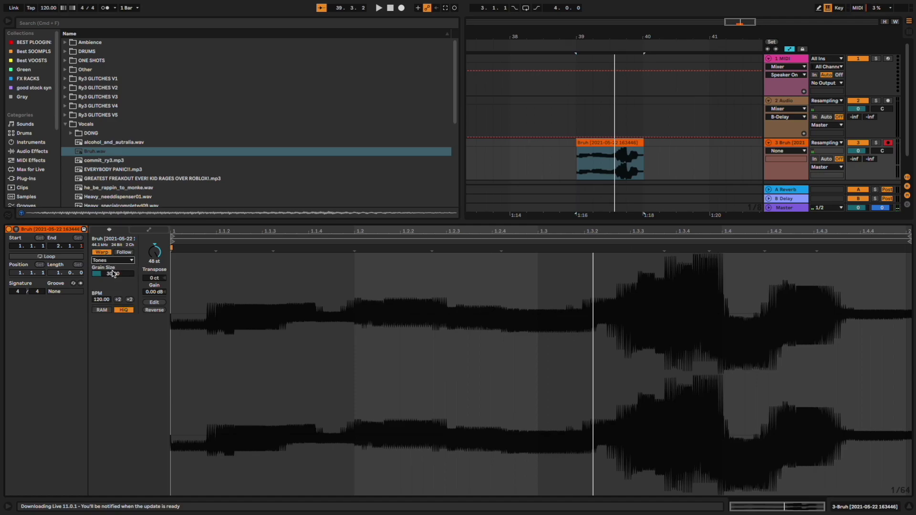
# Step: Consolidate the clip, play the result in Tones mode transposed to 19 st and consolidate it again
pyautogui.click(590, 151)
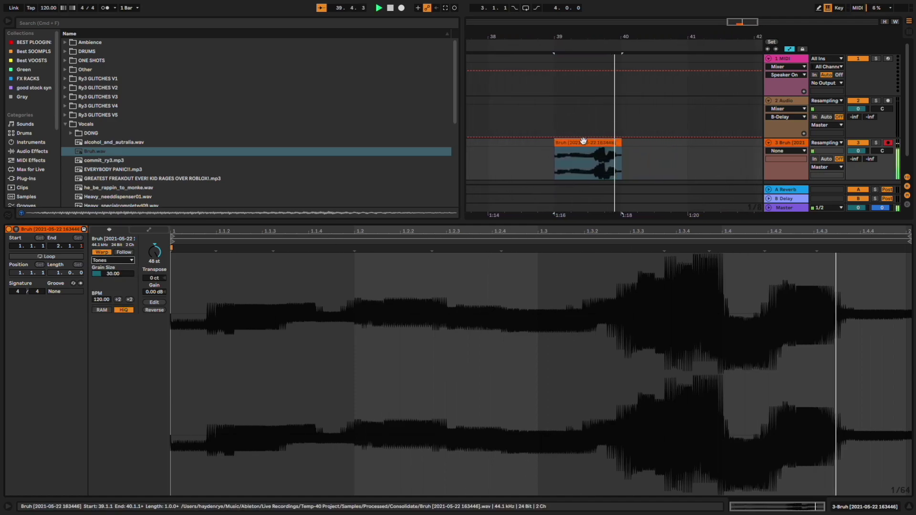
pyautogui.press('super+j')
pyautogui.press('space')
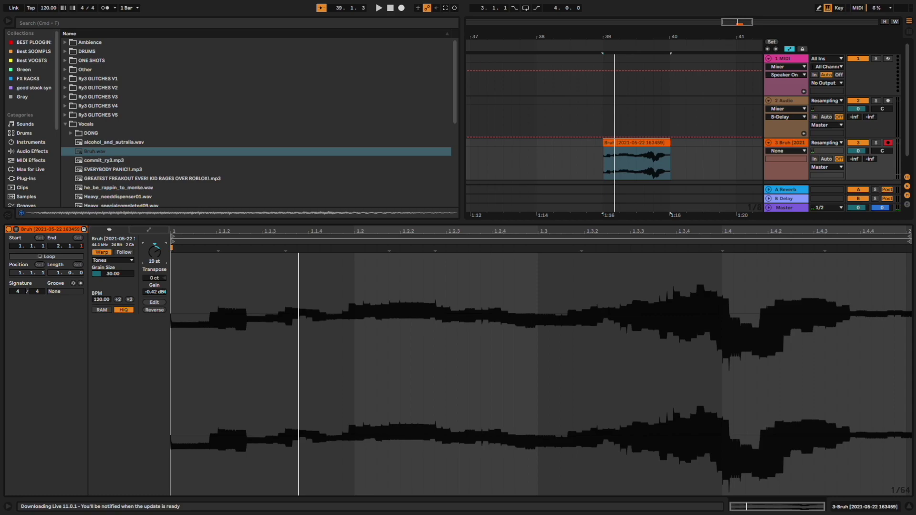
pyautogui.press('super+j')
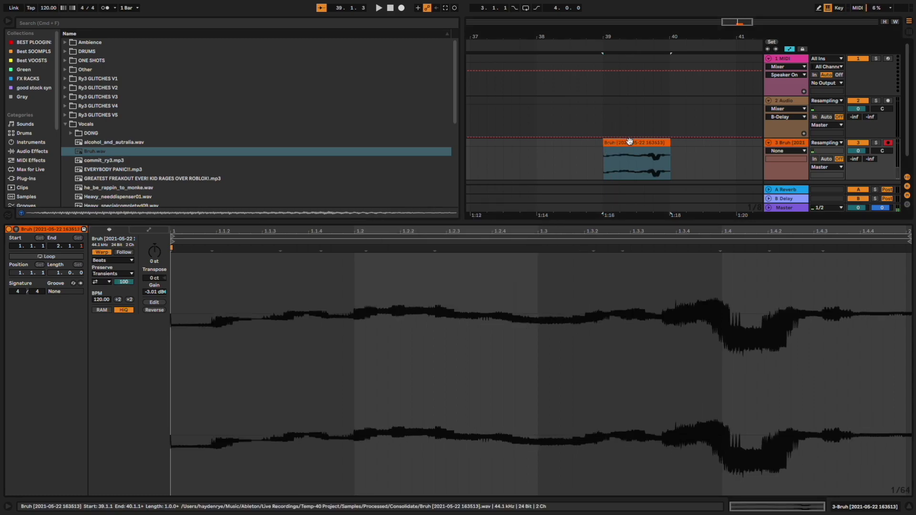
# Step: Reset the latest consolidated clip's gain to 0.00 dB and play it
pyautogui.click(156, 292)
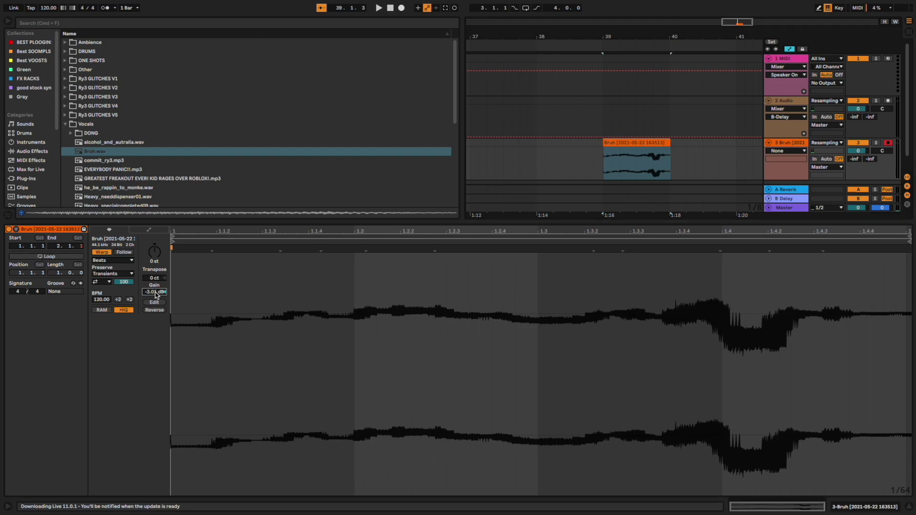
pyautogui.press('Delete')
pyautogui.press('space')
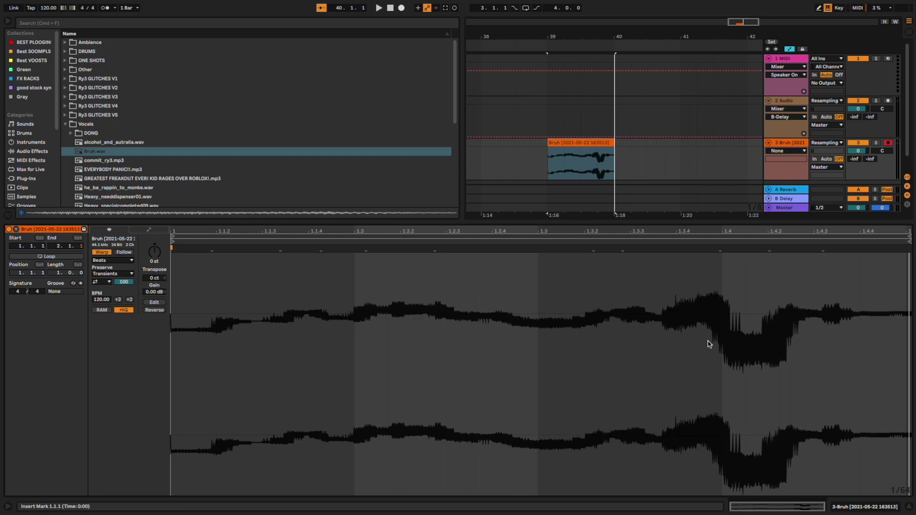
# Step: Show the third track's device chain and delete the Bruh clip from the track
pyautogui.click(112, 260)
pyautogui.click(111, 260)
pyautogui.doubleClick(803, 143)
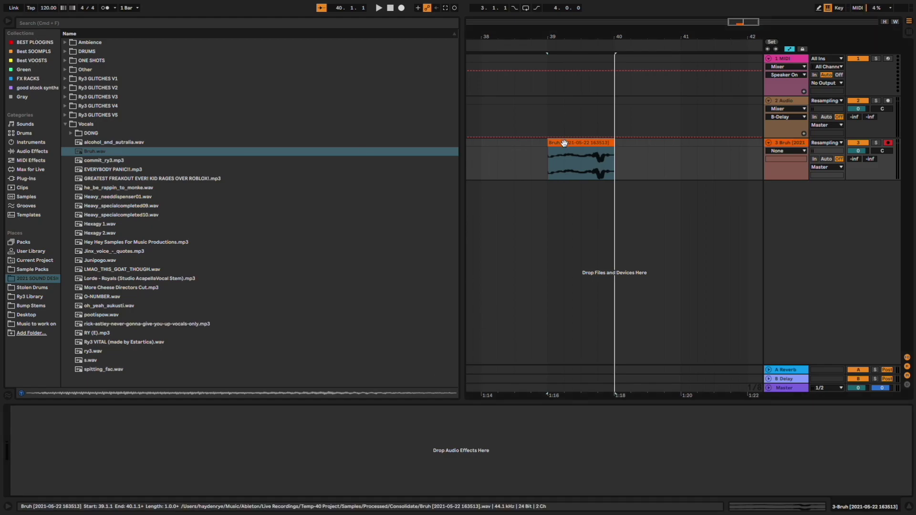
pyautogui.click(545, 159)
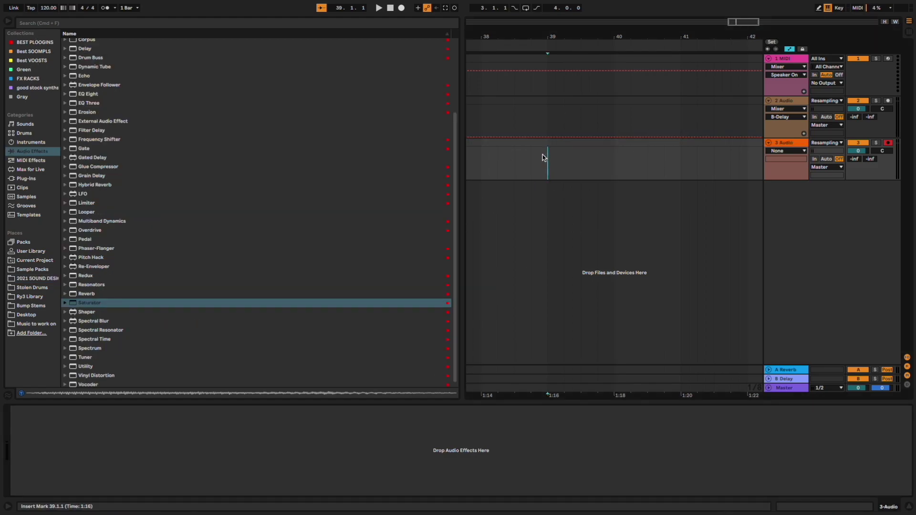
# Step: Load RY3 GLITCH RACK VERSION 2.adg from the Ry3 ULTIMATE GLITCH PACK VOL. 1 effect racks onto the third track
pyautogui.click(28, 78)
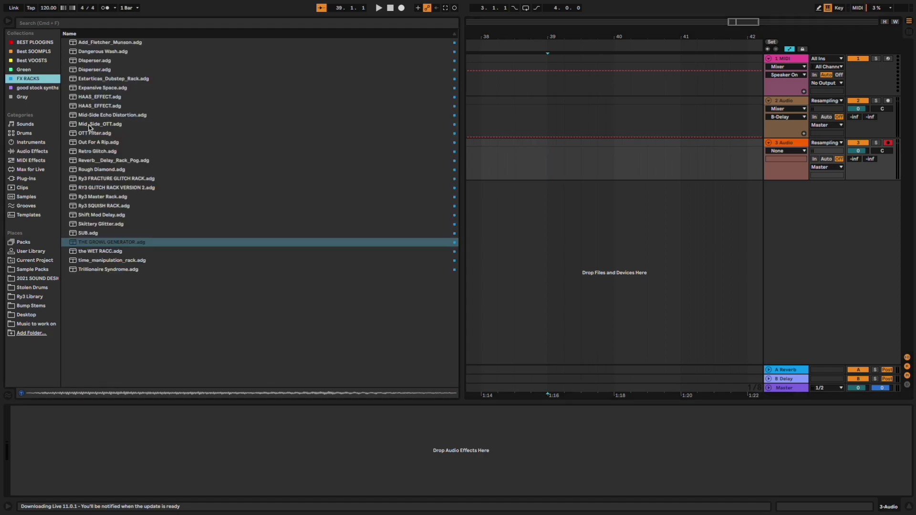
pyautogui.click(30, 260)
pyautogui.click(28, 280)
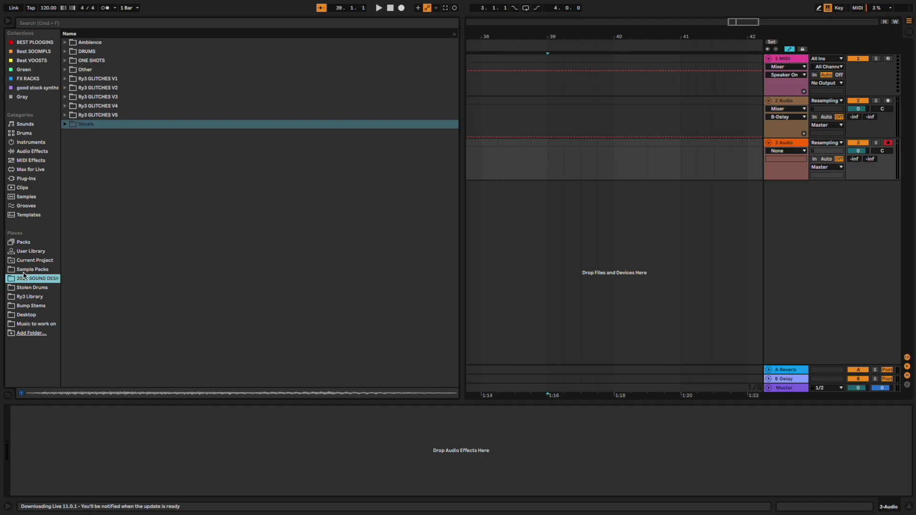
pyautogui.click(28, 287)
pyautogui.click(25, 294)
pyautogui.click(27, 271)
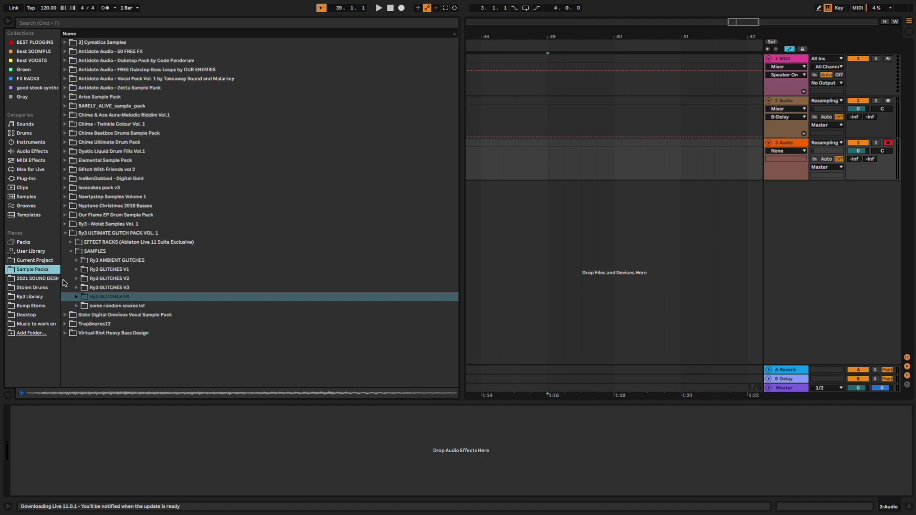
pyautogui.click(73, 252)
pyautogui.click(72, 242)
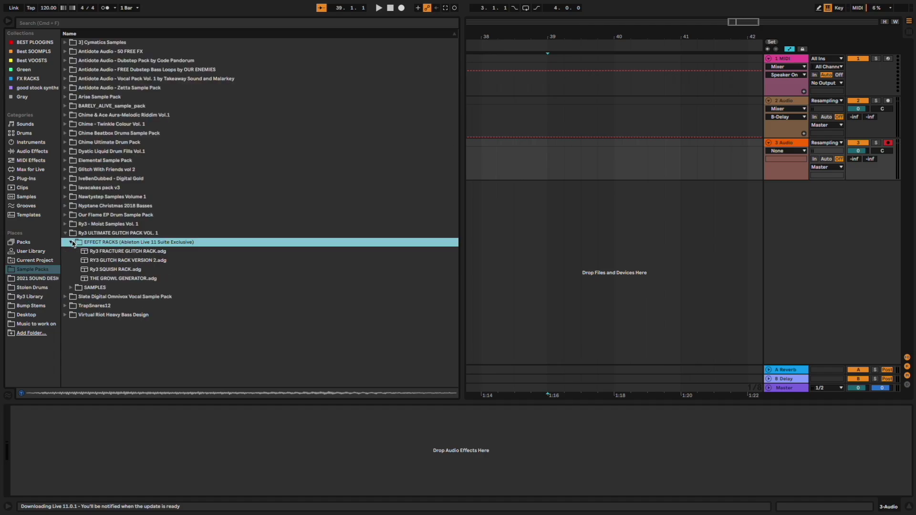
pyautogui.click(134, 261)
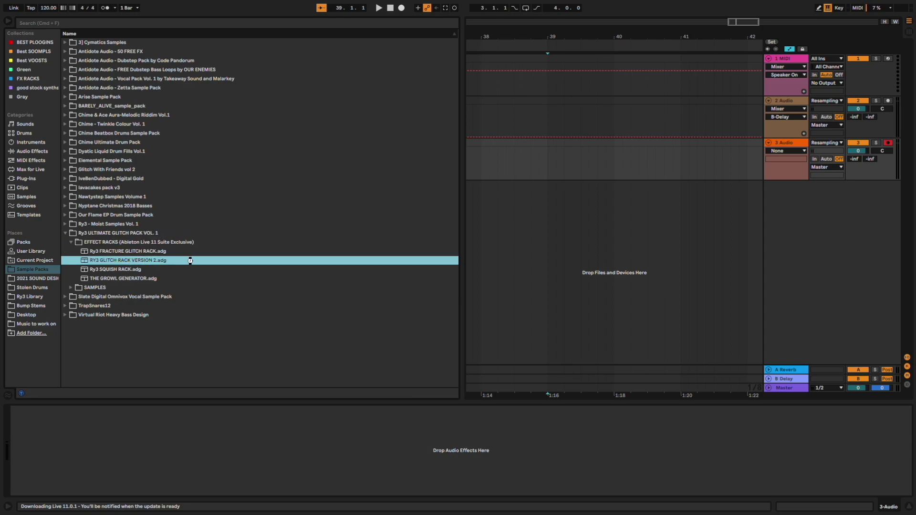
pyautogui.doubleClick(218, 262)
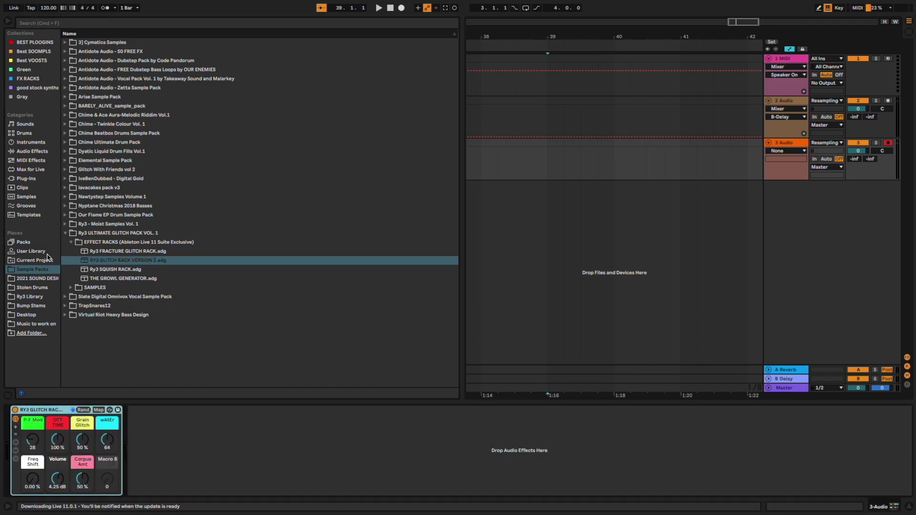
# Step: Place Ry3 ONESHOT RAR.wav from Ry3 - Moist Samples Vol. 1 on the third track after bar 39 and play it
pyautogui.click(64, 232)
pyautogui.click(66, 224)
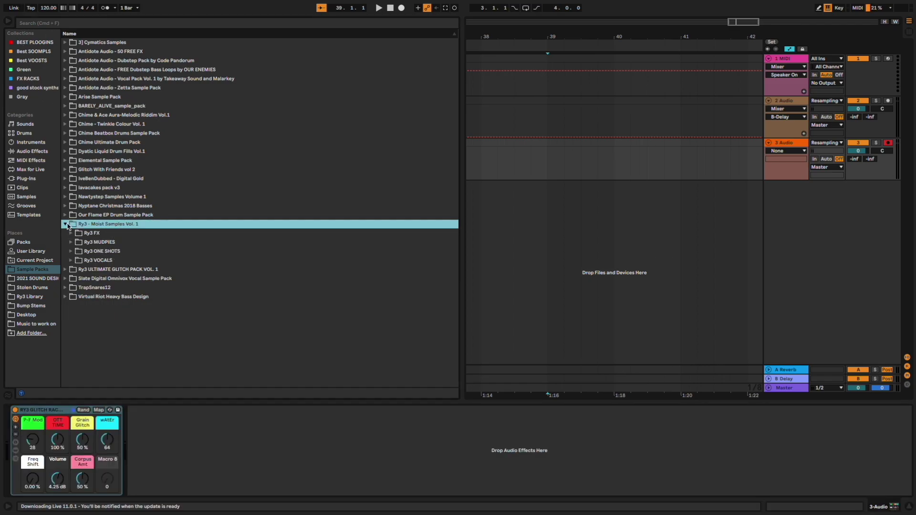
pyautogui.click(71, 250)
pyautogui.scroll(-10, 109, 276)
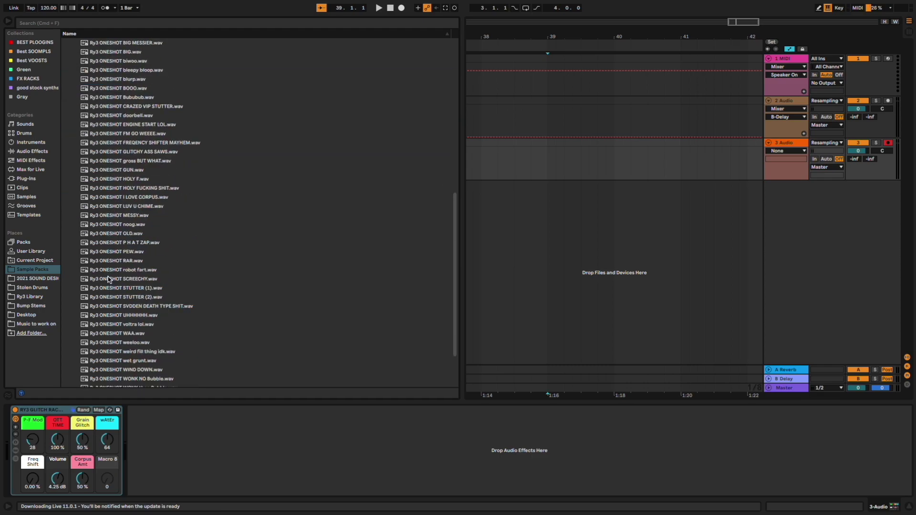
pyautogui.click(114, 201)
pyautogui.moveTo(118, 206); pyautogui.dragTo(573, 176)
pyautogui.press('space')
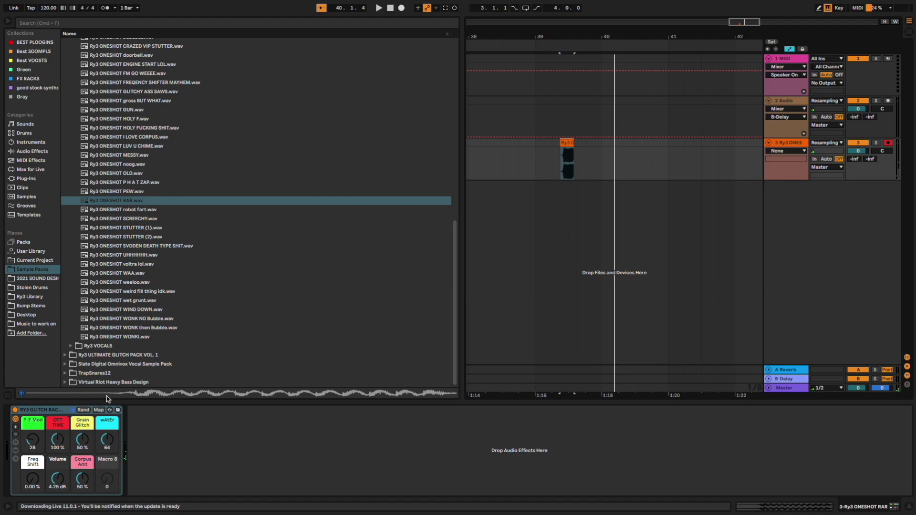
# Step: Expand the glitch rack to show its chain and the devices inside
pyautogui.click(55, 410)
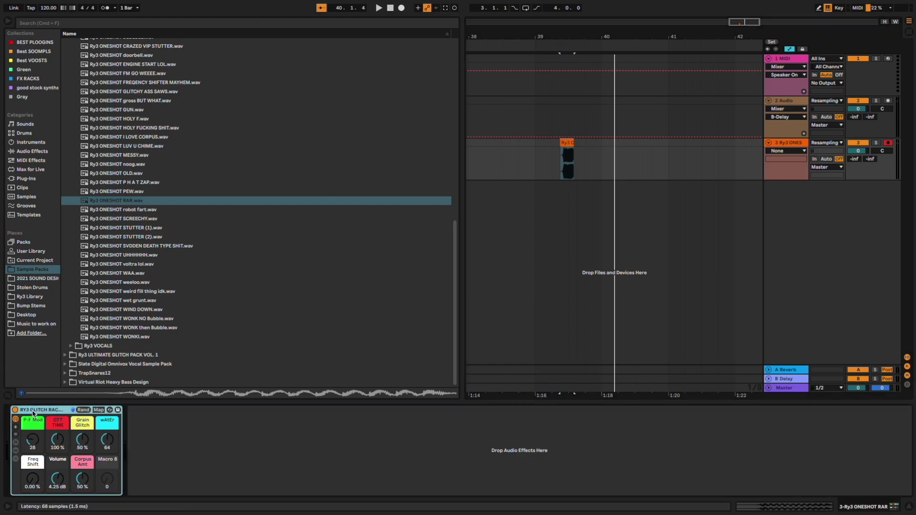
pyautogui.rightClick(32, 412)
pyautogui.click(15, 450)
pyautogui.click(15, 451)
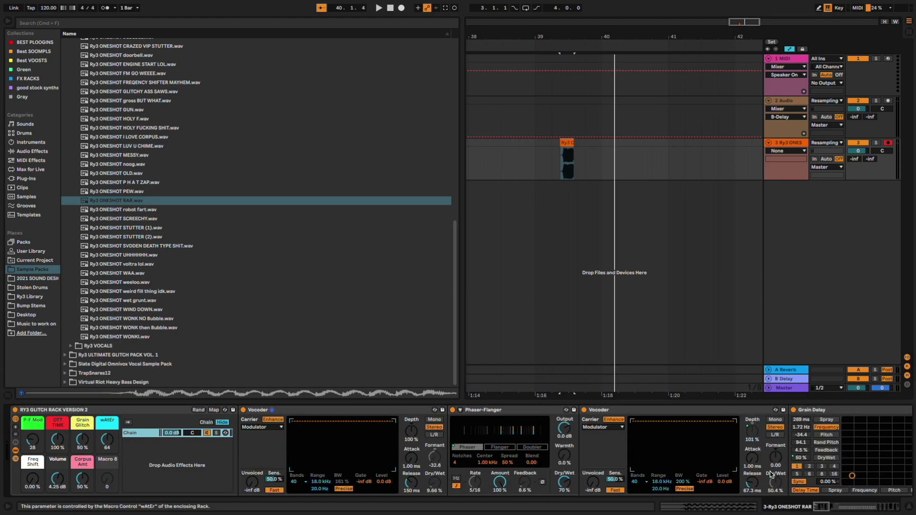
# Step: Examine the rack's devices, from the Vocoders, Grain Delay, Corpus and Frequency Shifters through to OTT, EQ Eight, Multiband Dynamics and Saturator
pyautogui.moveTo(825, 504)
pyautogui.mouseDown()
pyautogui.moveTo(862, 493)
pyautogui.moveTo(833, 497)
pyautogui.mouseUp()
pyautogui.click(630, 410)
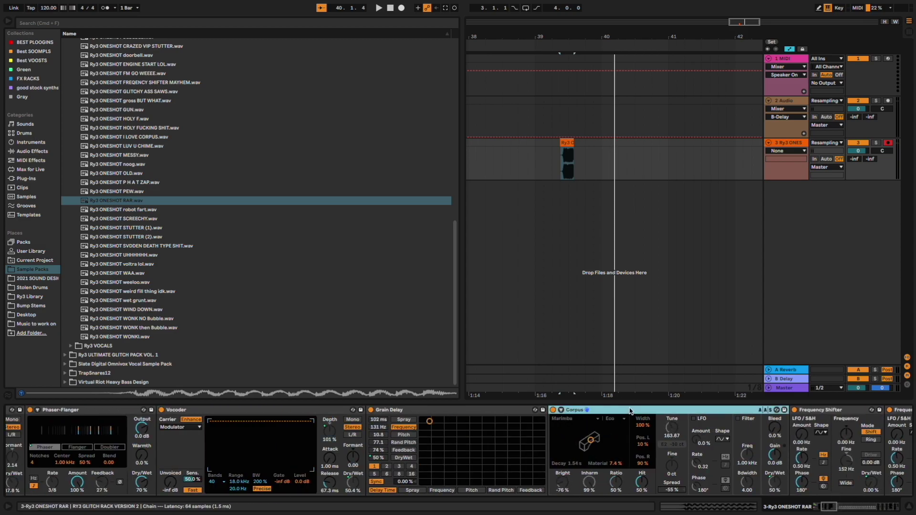
pyautogui.click(827, 428)
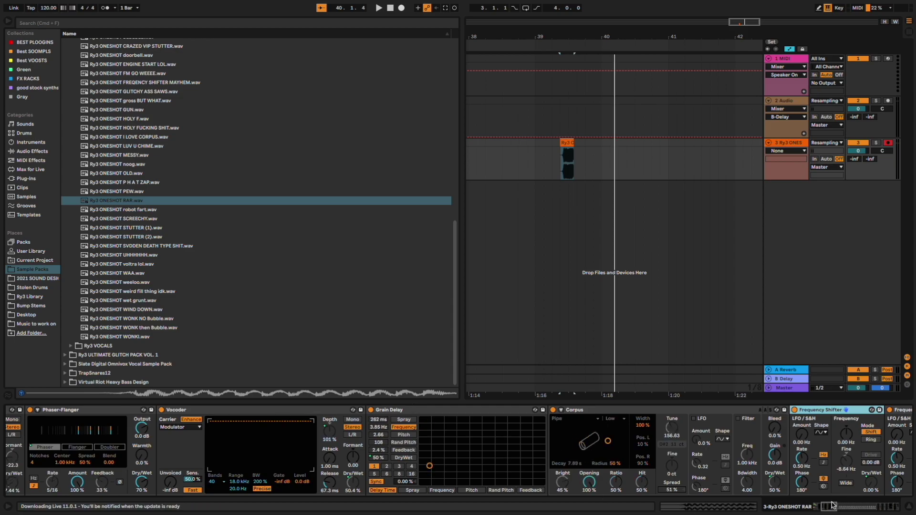
pyautogui.hscroll(-6, 428, 468)
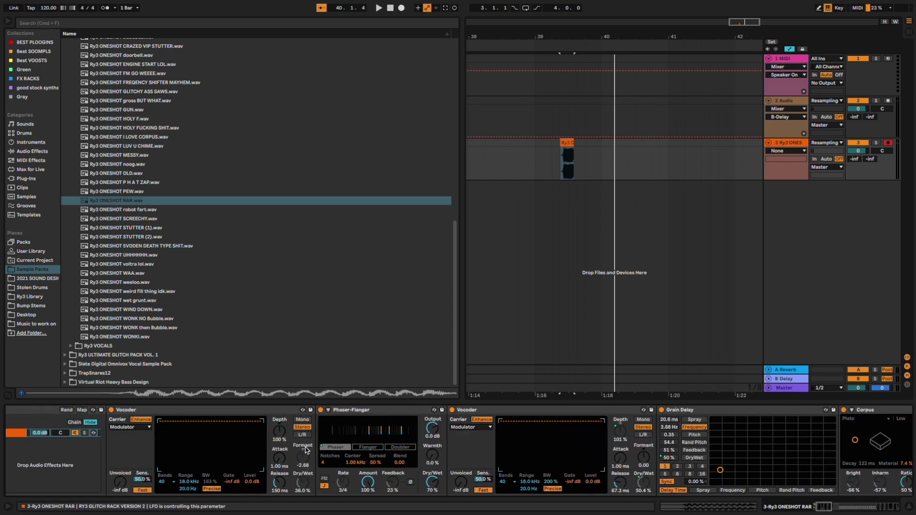
pyautogui.click(208, 410)
pyautogui.moveTo(829, 508); pyautogui.dragTo(897, 478)
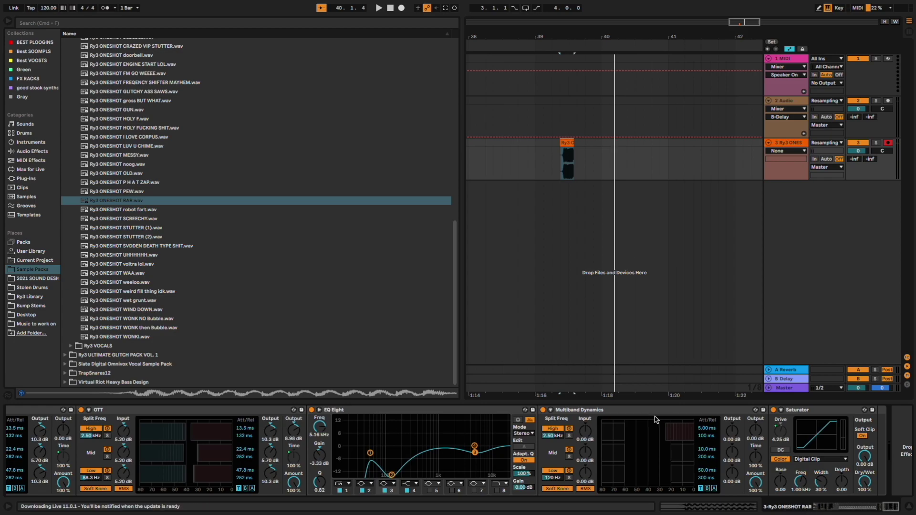
pyautogui.hscroll(2, 458, 453)
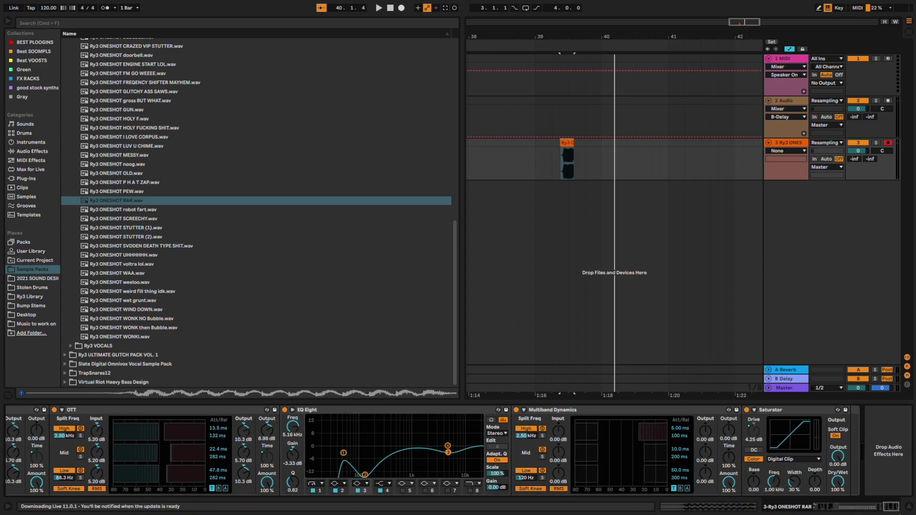
pyautogui.moveTo(892, 510); pyautogui.dragTo(14, 391)
# Step: Play the one-shot through the rack and raise the wAtEr macro to 127
pyautogui.press('space')
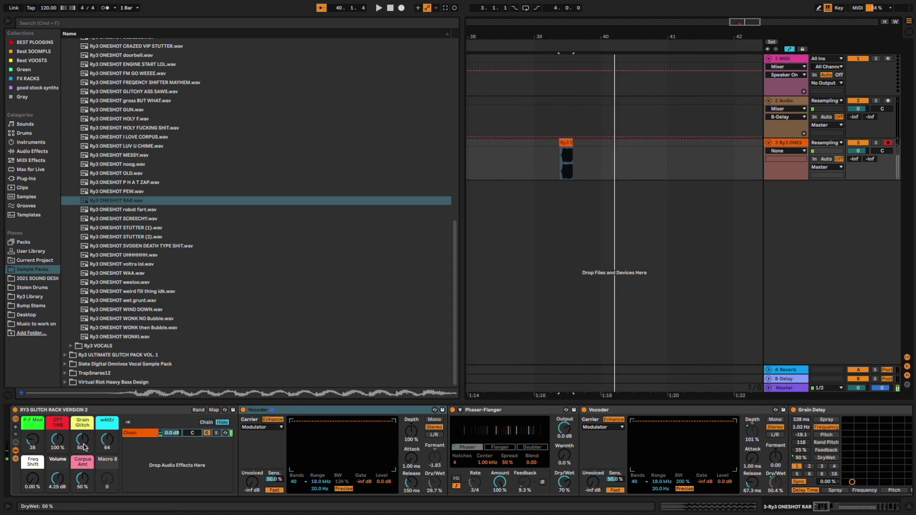
pyautogui.moveTo(109, 446); pyautogui.dragTo(109, 420)
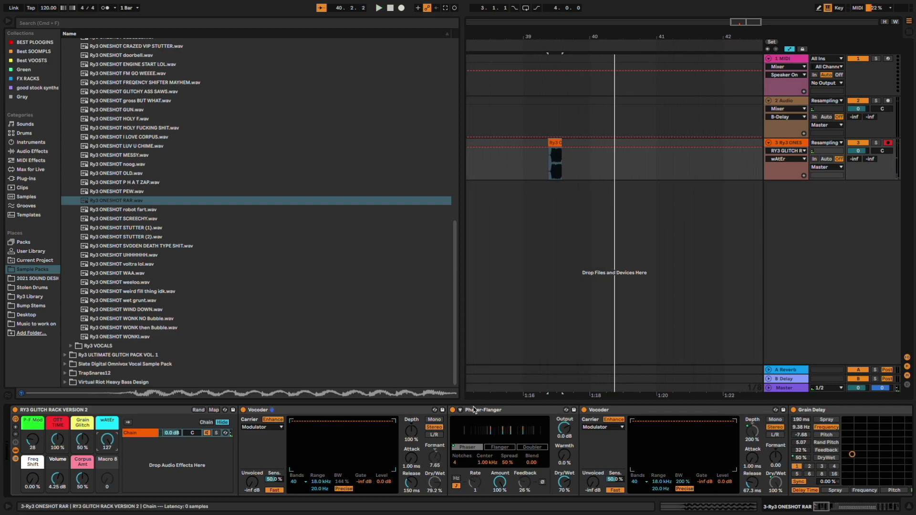
# Step: Select the Corpus Amt macro and examine the Corpus device and the LFOs in the rack
pyautogui.click(75, 480)
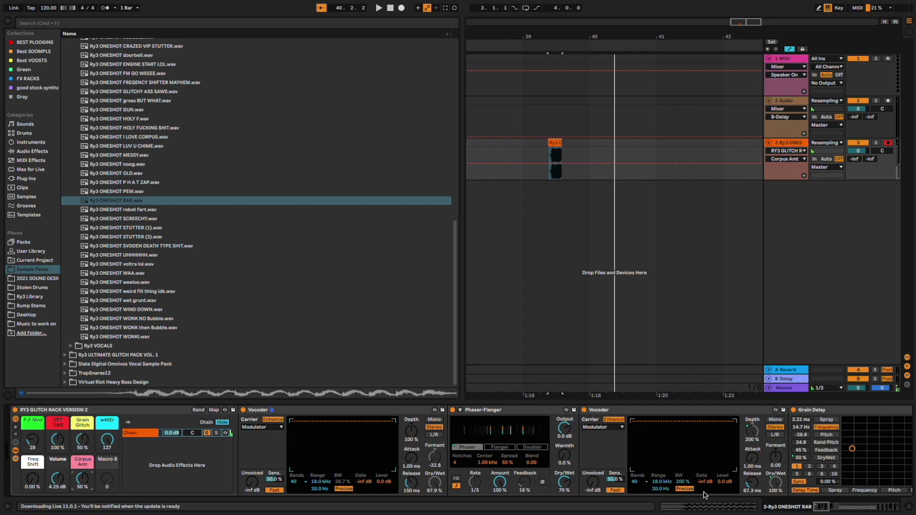
pyautogui.moveTo(825, 509); pyautogui.dragTo(839, 509)
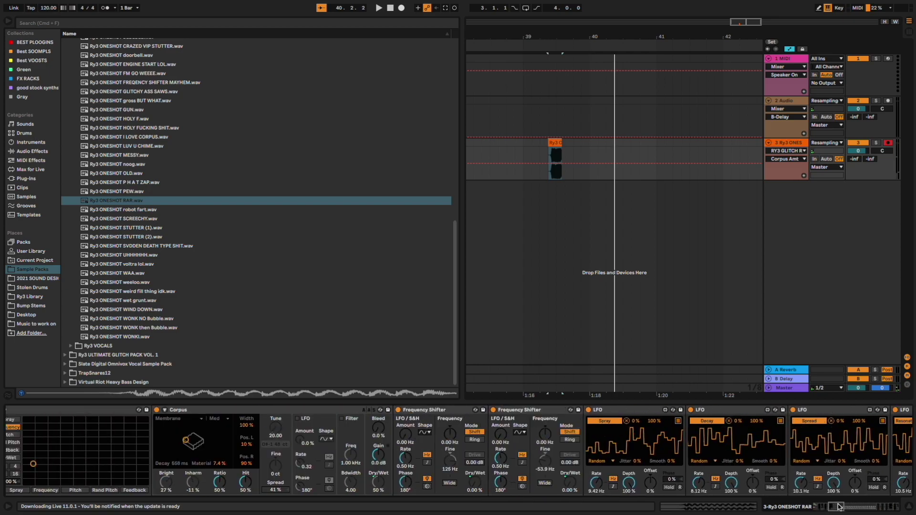
pyautogui.click(250, 410)
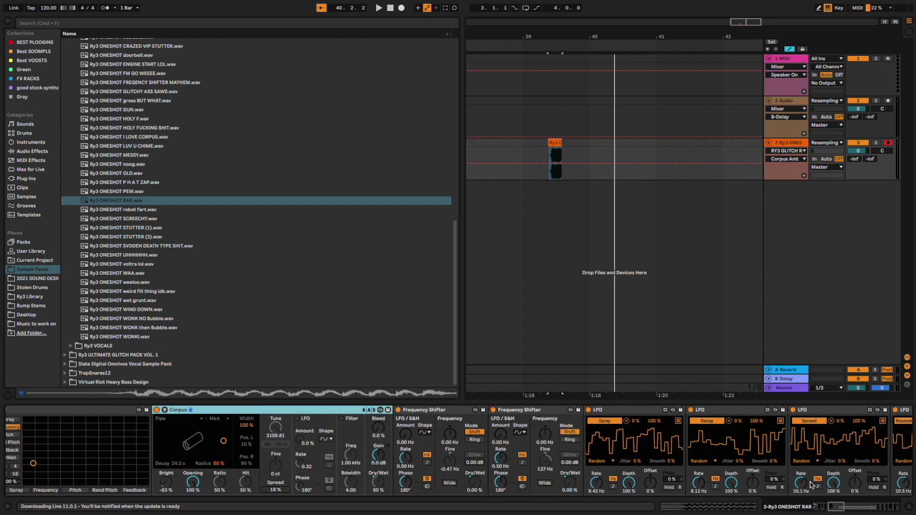
pyautogui.moveTo(836, 507); pyautogui.dragTo(821, 507)
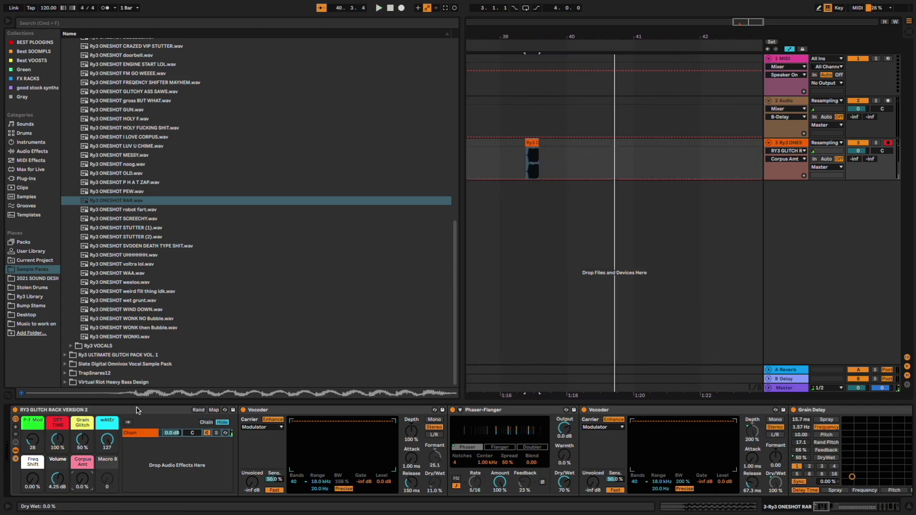
# Step: Play the one-shot through the rack with the Corpus Amt macro set to 0.0 %
pyautogui.press('space')
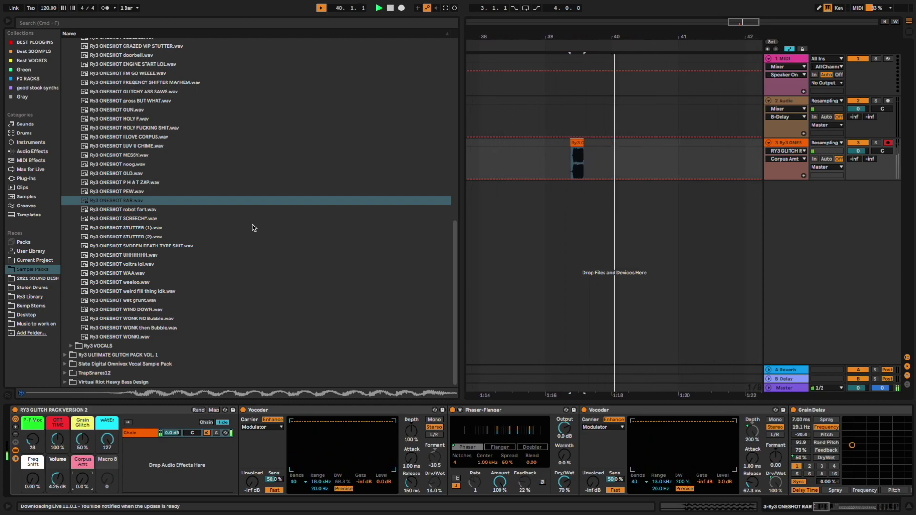
pyautogui.moveTo(80, 478); pyautogui.dragTo(83, 467)
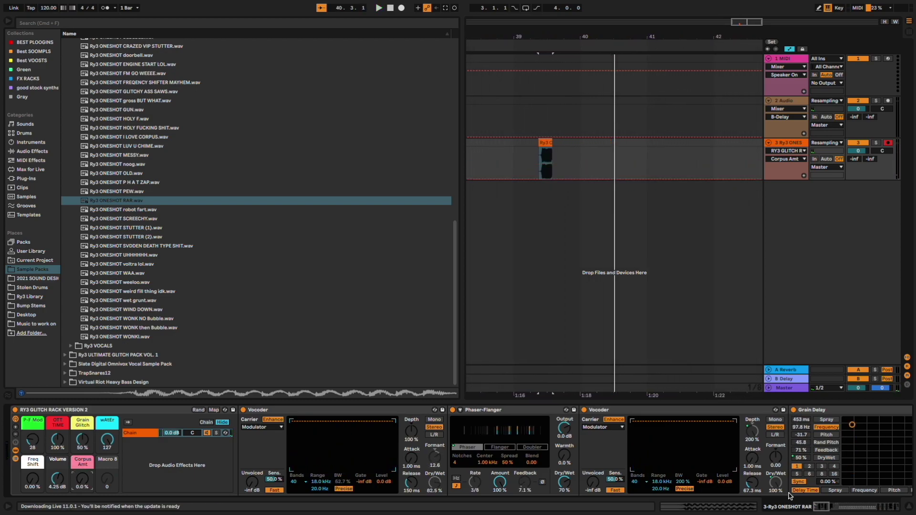
# Step: Play the one-shot with the Grain Glitch macro set to 100 %, and remove the glitch rack from its track
pyautogui.moveTo(826, 507); pyautogui.dragTo(127, 408)
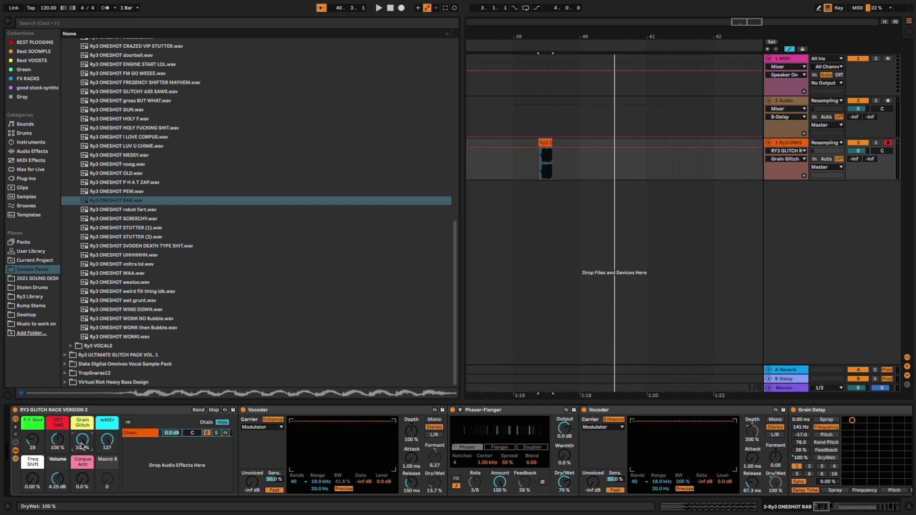
pyautogui.press('space')
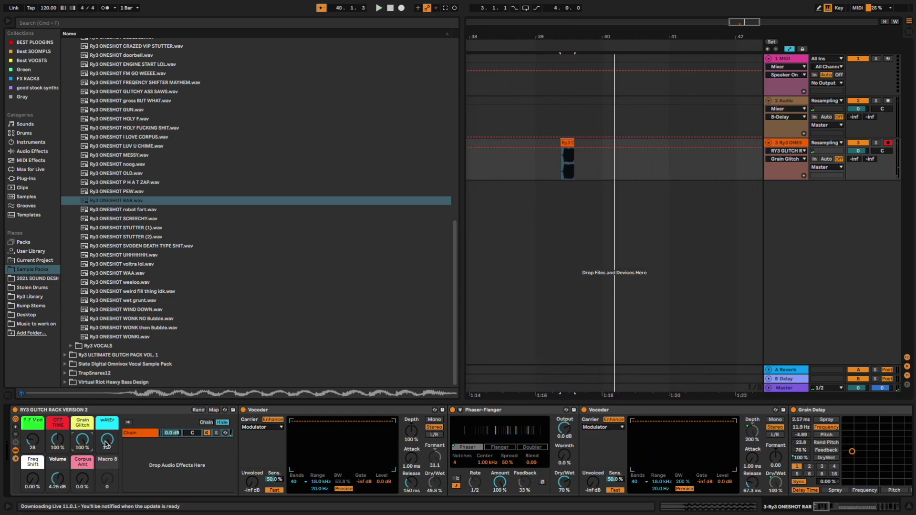
pyautogui.click(75, 409)
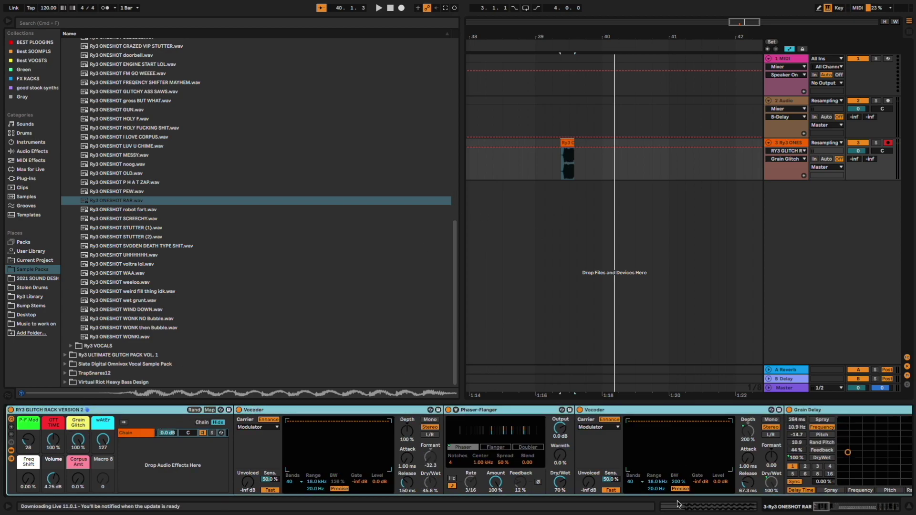
pyautogui.press('space')
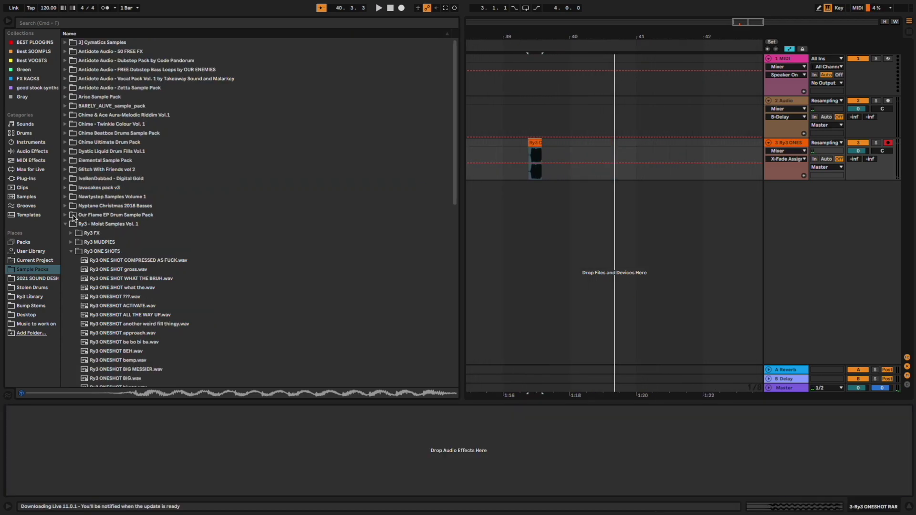
# Step: Load THE GROWL GENERATOR.adg from the EFFECT RACKS folder of Ry3 ULTIMATE GLITCH PACK VOL. 1 onto a new track
pyautogui.click(72, 224)
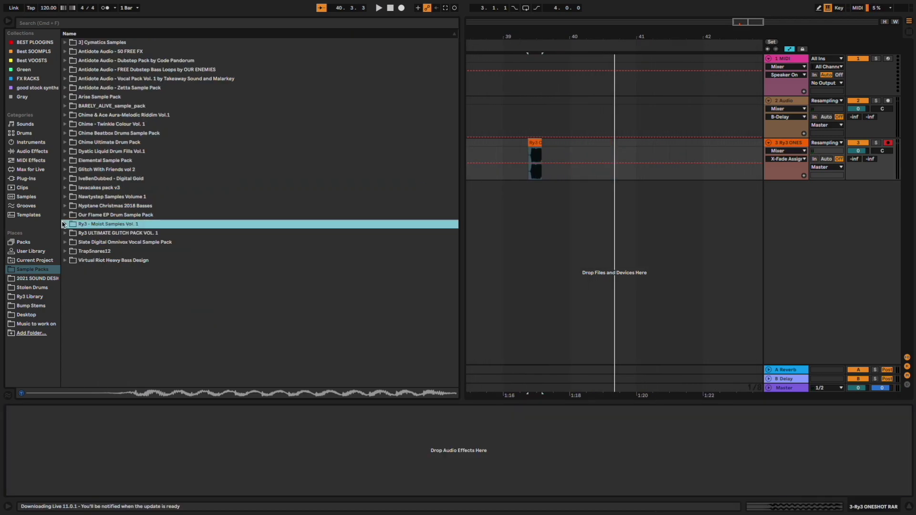
pyautogui.click(70, 252)
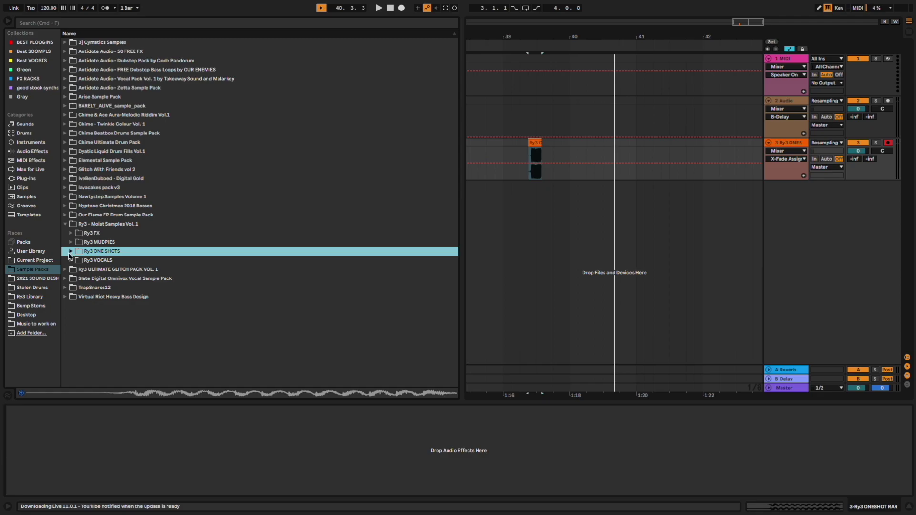
pyautogui.click(33, 279)
pyautogui.click(35, 269)
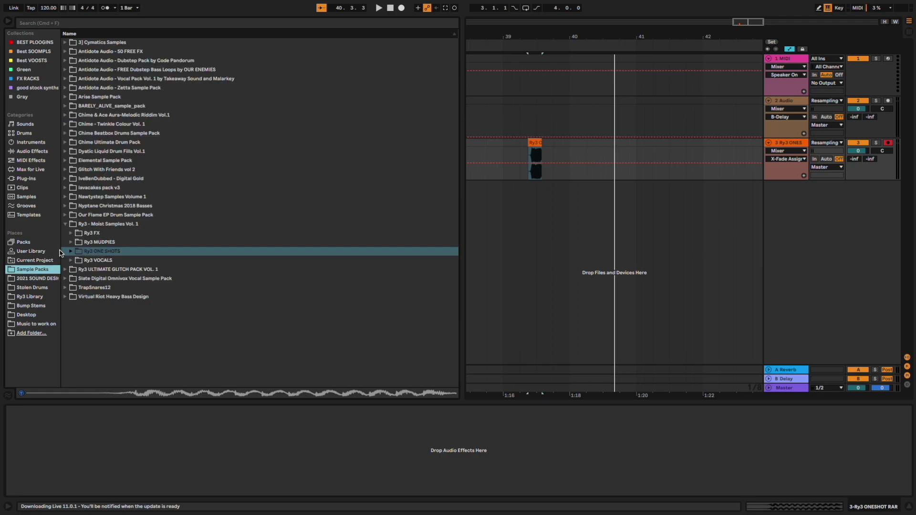
pyautogui.click(65, 225)
pyautogui.click(66, 233)
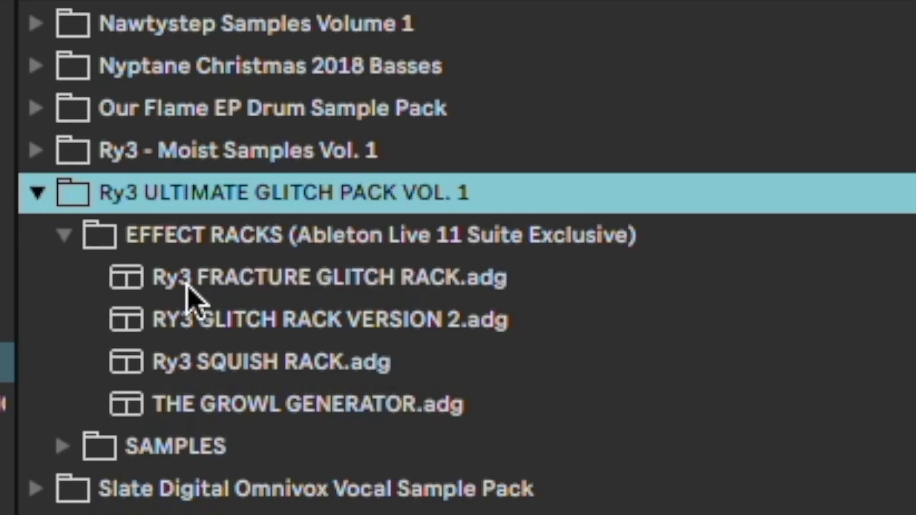
pyautogui.doubleClick(229, 405)
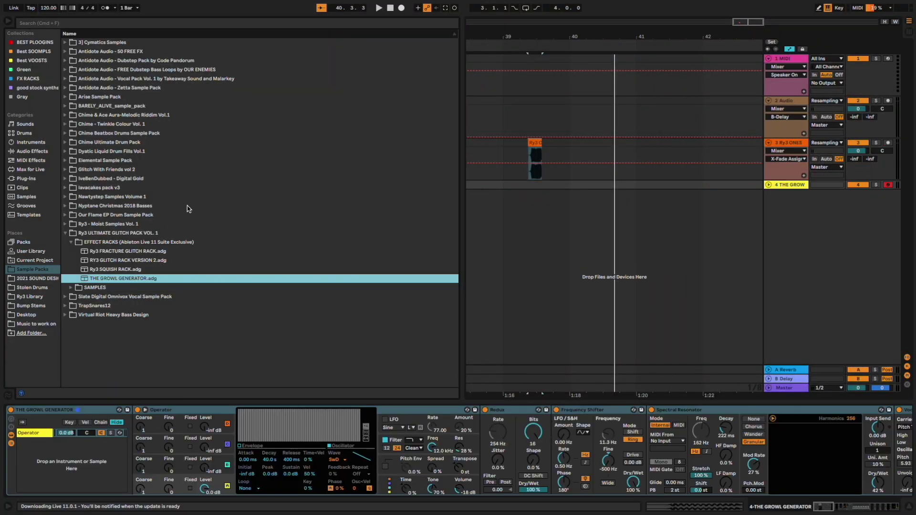
# Step: Play a note through THE GROWL GENERATOR and look over the start of its device chain
pyautogui.click(50, 408)
pyautogui.moveTo(830, 507)
pyautogui.mouseDown()
pyautogui.moveTo(885, 503)
pyautogui.moveTo(821, 506)
pyautogui.mouseUp()
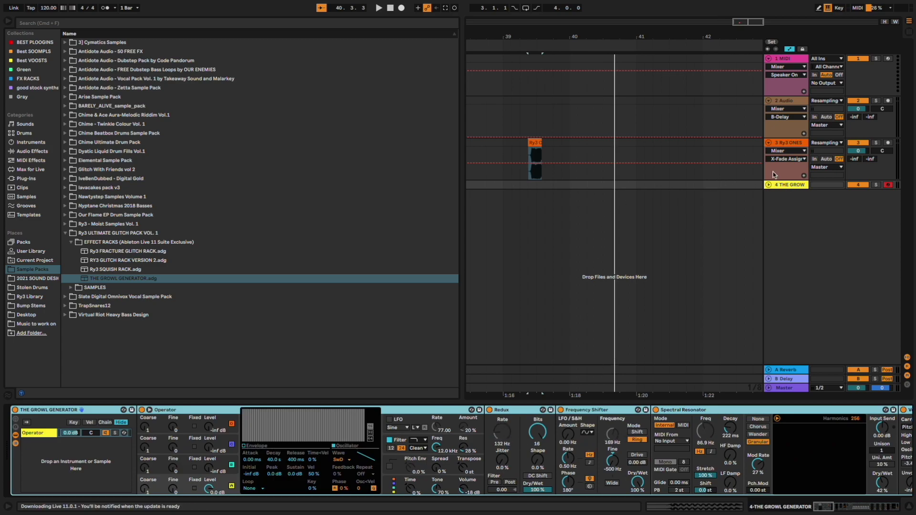
pyautogui.press('a')
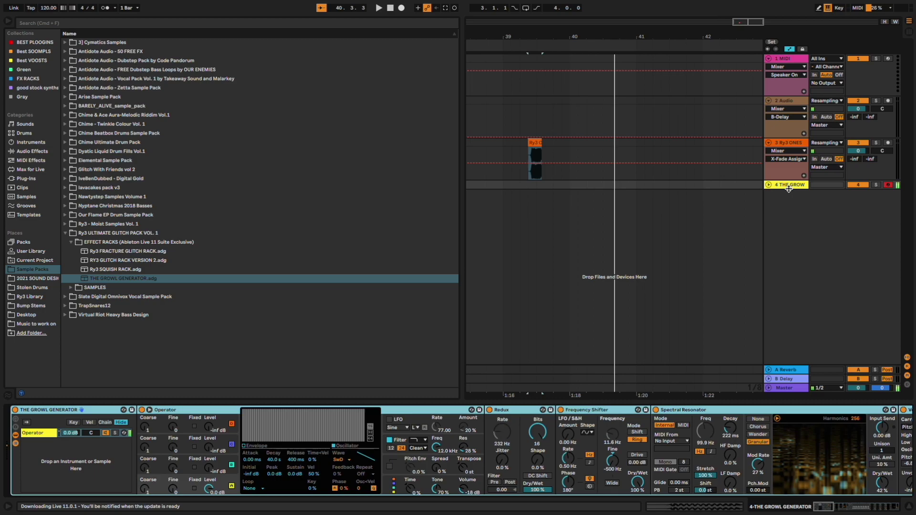
pyautogui.moveTo(823, 510)
pyautogui.mouseDown()
pyautogui.moveTo(849, 509)
pyautogui.moveTo(821, 512)
pyautogui.mouseUp()
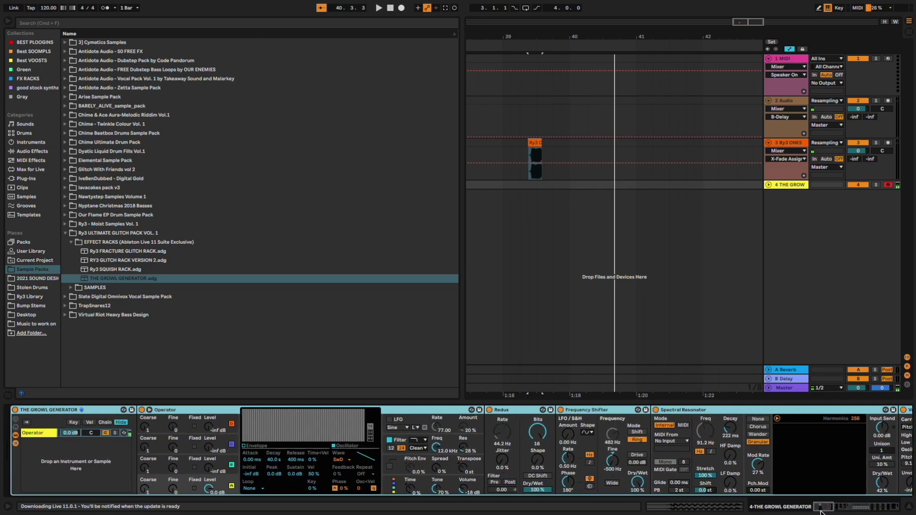
# Step: Examine the rack's Spectral Resonator and the carrier options of its Vocoder
pyautogui.click(683, 411)
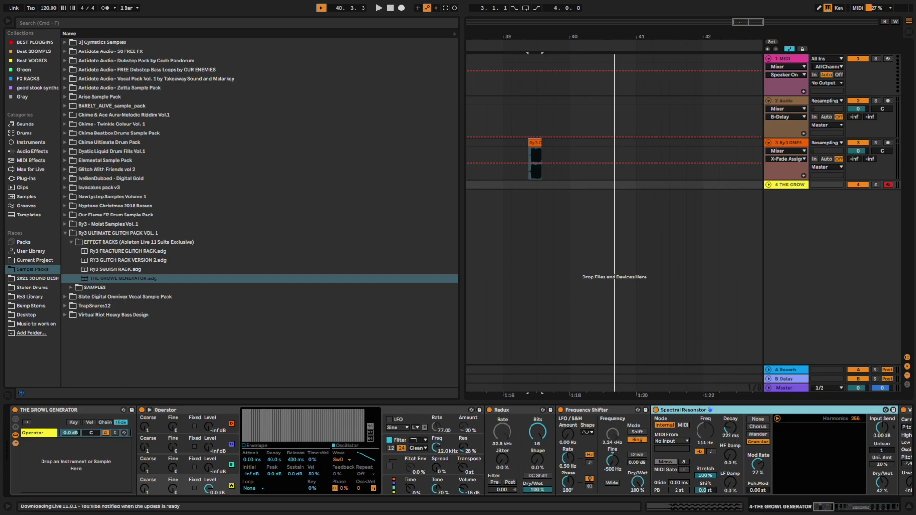
pyautogui.moveTo(830, 508); pyautogui.dragTo(753, 481)
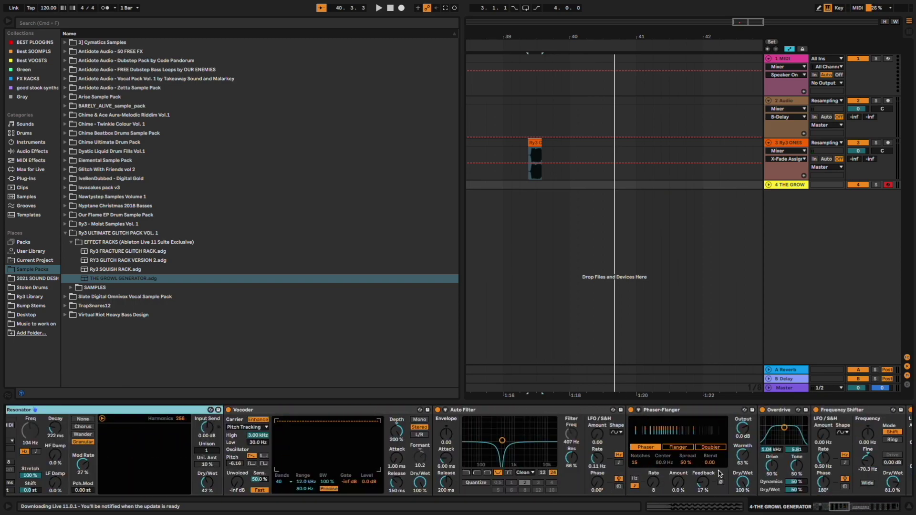
pyautogui.click(341, 409)
pyautogui.click(253, 427)
pyautogui.click(253, 426)
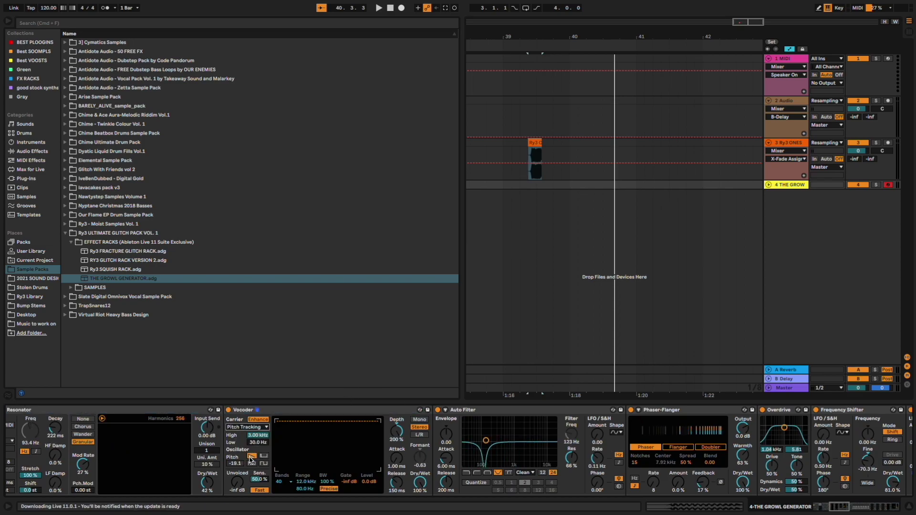
pyautogui.moveTo(842, 507)
pyautogui.mouseDown()
pyautogui.moveTo(854, 506)
pyautogui.moveTo(832, 508)
pyautogui.mouseUp()
pyautogui.click(554, 410)
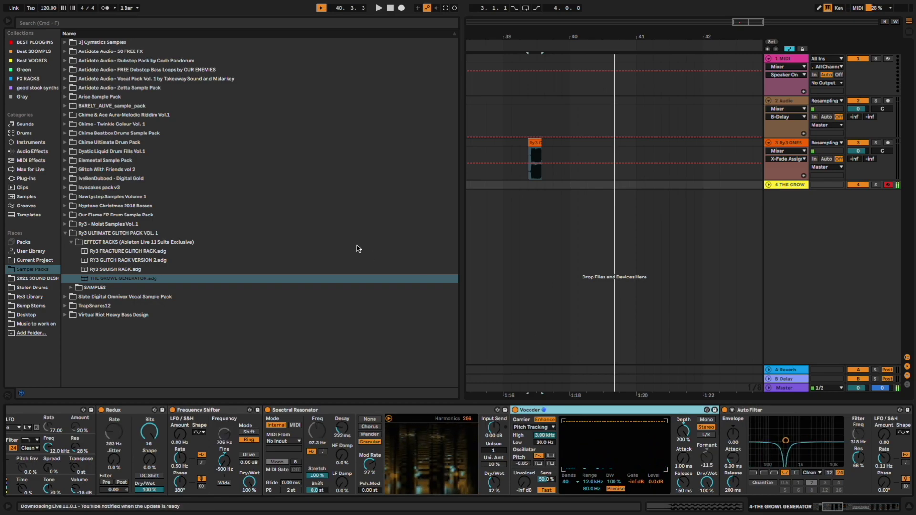
# Step: Browse to the Ry3 GLITCHES V3 folder in the pack's SAMPLES and find the nasty gurgle sounds
pyautogui.click(71, 242)
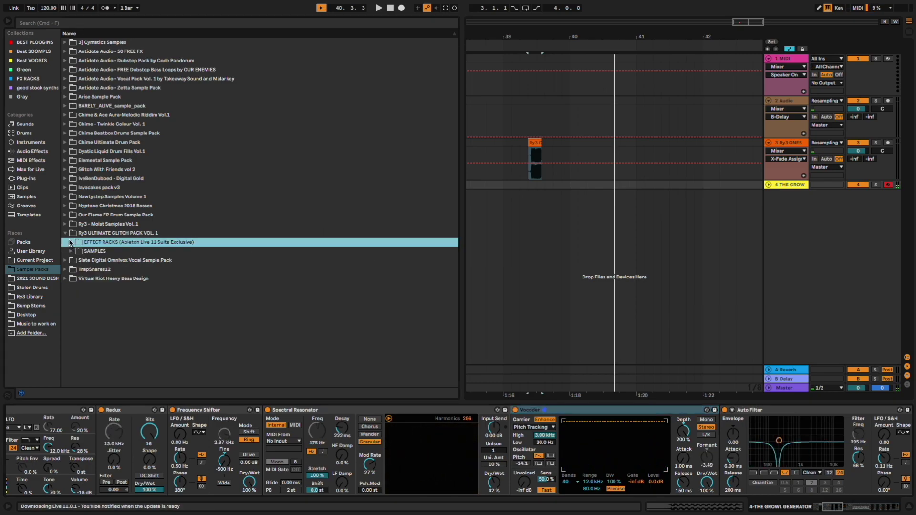
pyautogui.click(69, 233)
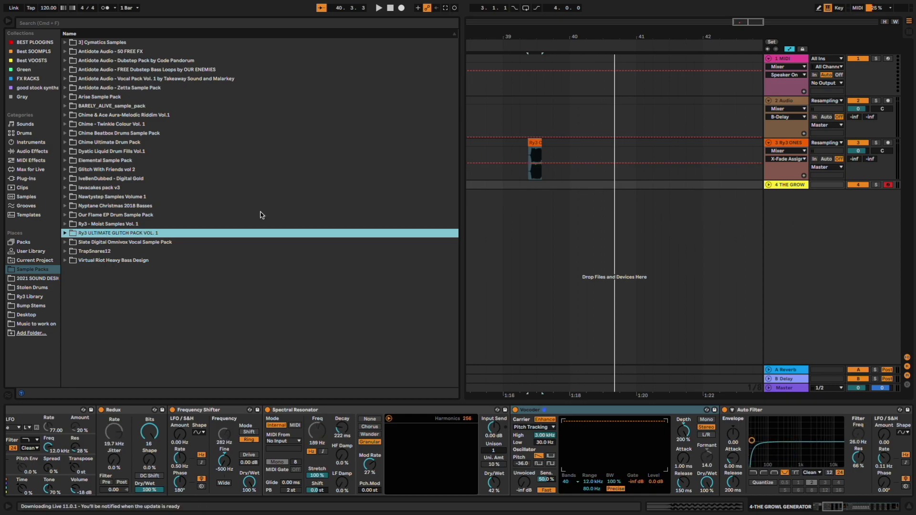
pyautogui.click(65, 233)
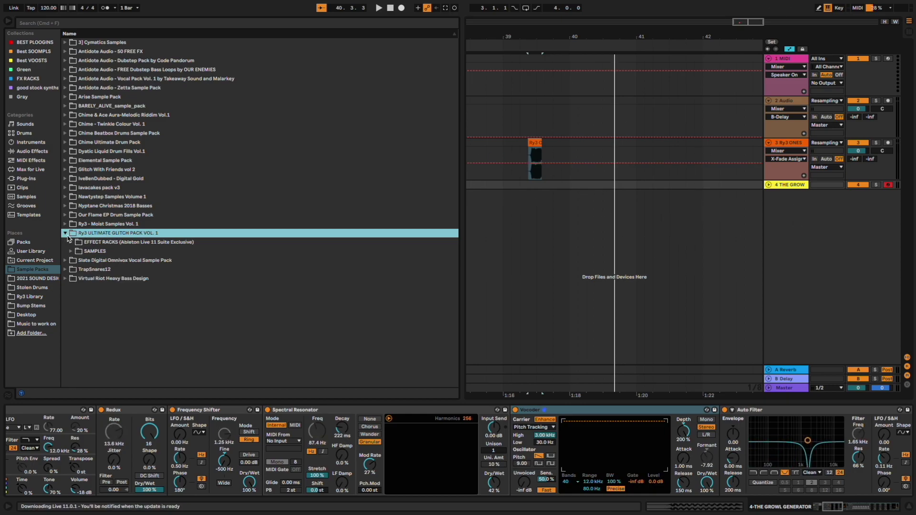
pyautogui.click(70, 252)
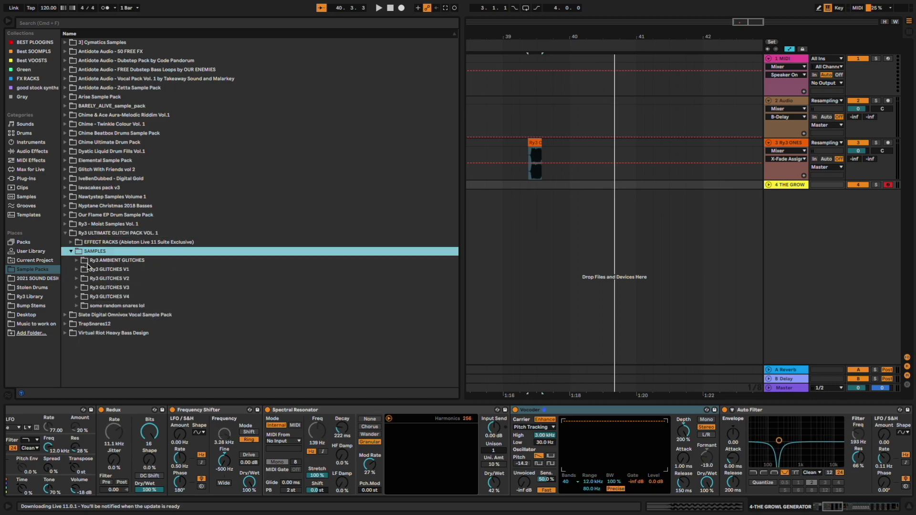
pyautogui.click(77, 288)
pyautogui.scroll(-10, 128, 267)
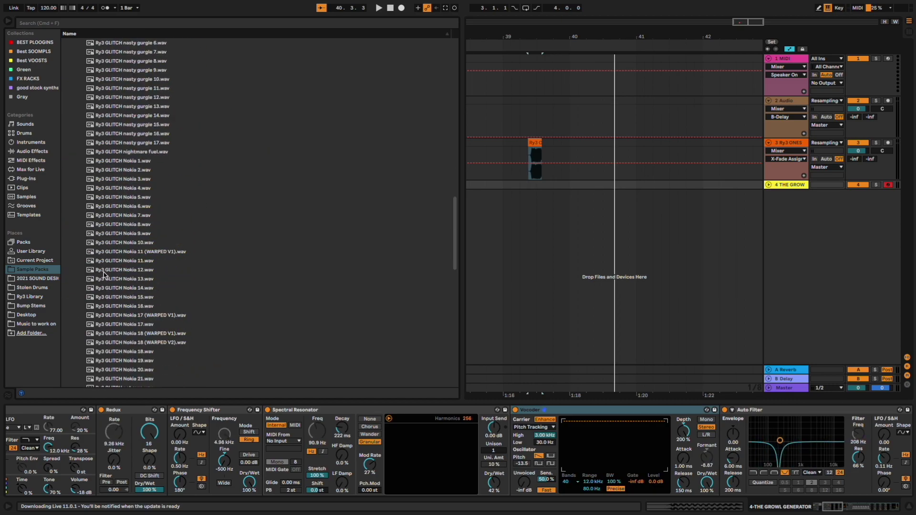
pyautogui.scroll(4, 128, 265)
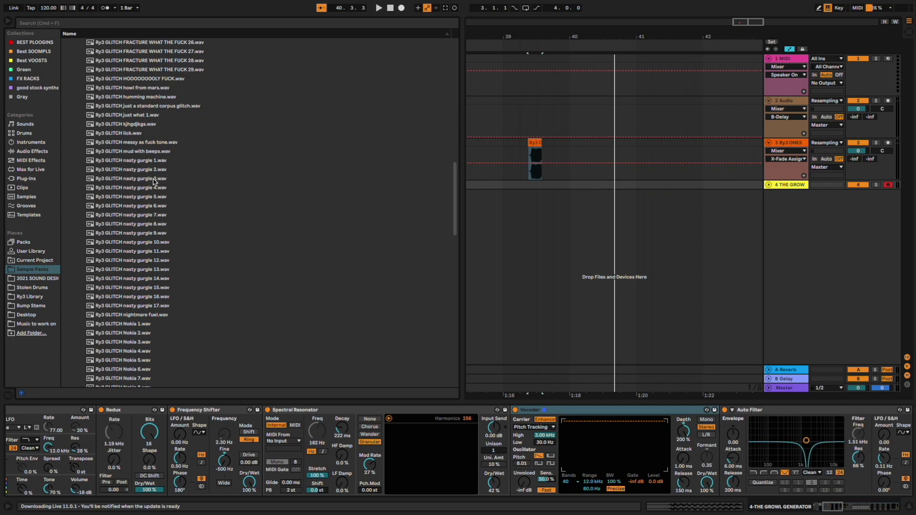
# Step: Audition several of the Ry3 GLITCH nasty gurgle samples between numbers 2 and 16
pyautogui.click(139, 170)
pyautogui.click(139, 196)
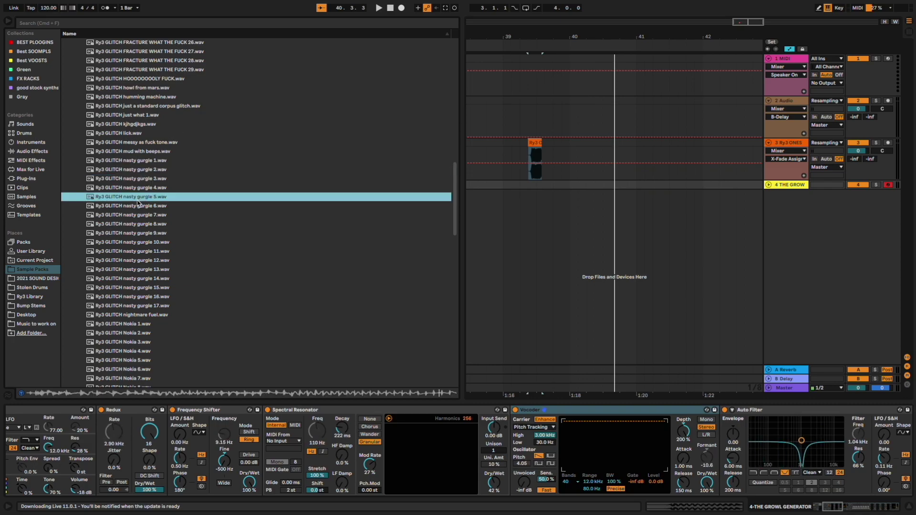
pyautogui.click(136, 216)
pyautogui.click(138, 242)
pyautogui.click(139, 252)
pyautogui.click(146, 269)
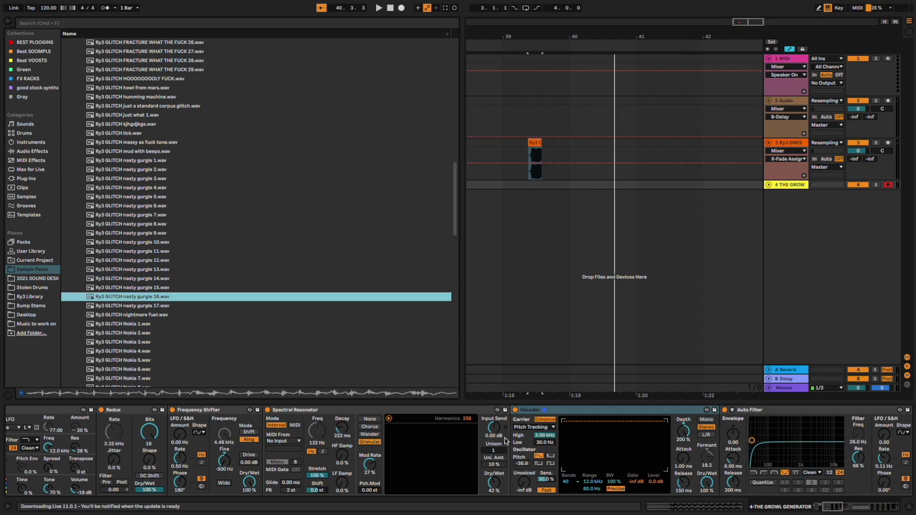
# Step: Collapse the Ry3 GLITCHES V3 and SAMPLES folders, and delete THE GROWL GENERATOR rack from track 4
pyautogui.click(827, 509)
pyautogui.moveTo(827, 511)
pyautogui.mouseDown()
pyautogui.moveTo(892, 510)
pyautogui.moveTo(826, 511)
pyautogui.mouseUp()
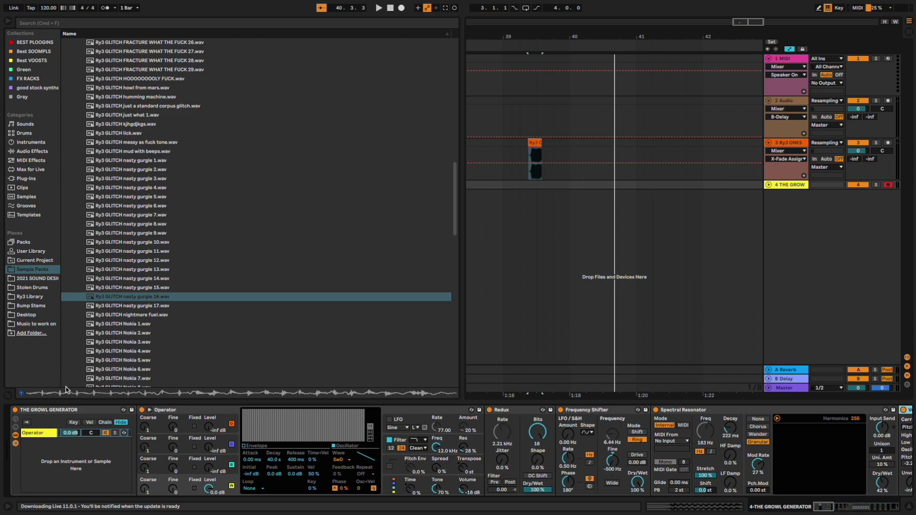
pyautogui.scroll(20, 115, 208)
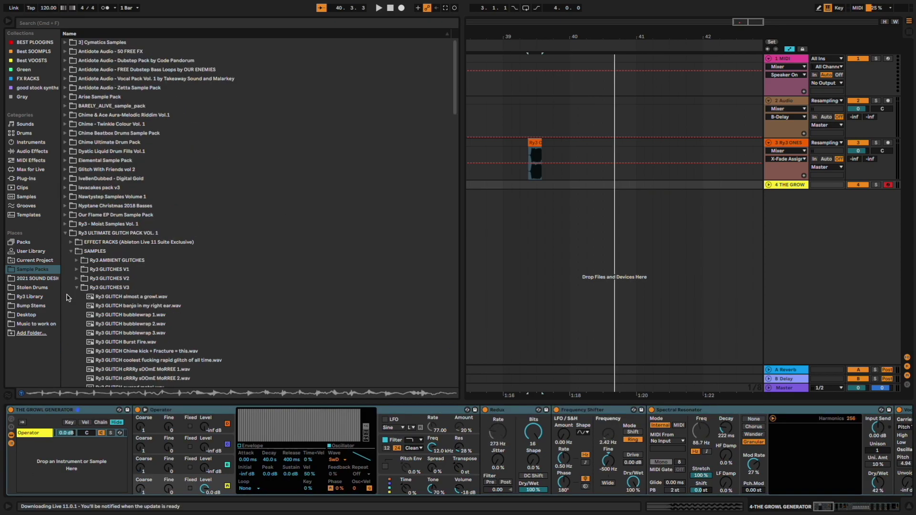
pyautogui.click(76, 287)
pyautogui.click(70, 251)
pyautogui.click(137, 405)
pyautogui.press('Delete')
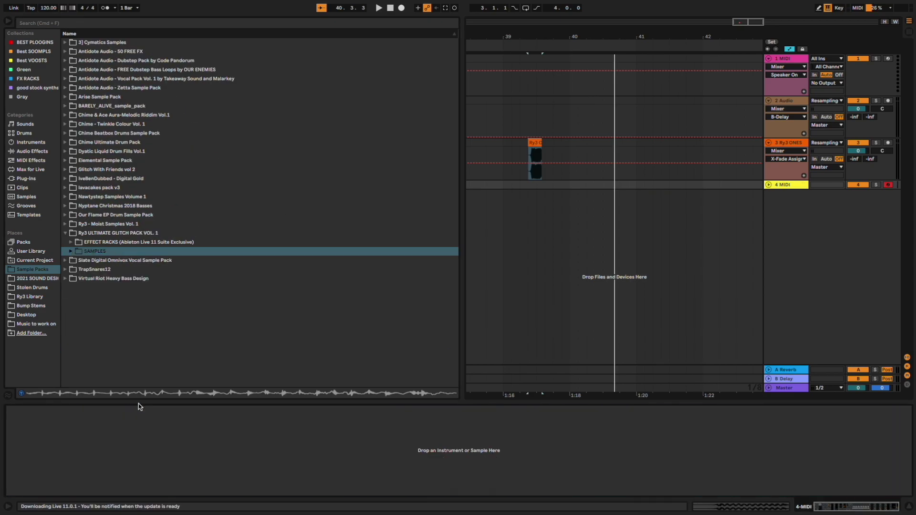
# Step: Look through the SAMPLES subfolders of Ry3 ULTIMATE GLITCH PACK VOL. 1, including Ry3 AMBIENT GLITCHES and Ry3 GLITCHES V1, and collapse the pack
pyautogui.moveTo(547, 39); pyautogui.dragTo(664, 35)
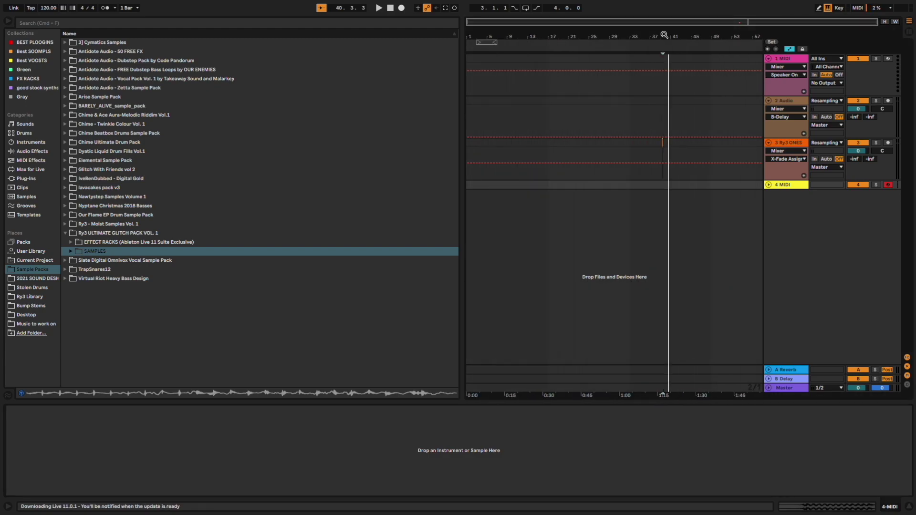
pyautogui.click(65, 234)
pyautogui.click(65, 234)
pyautogui.click(71, 252)
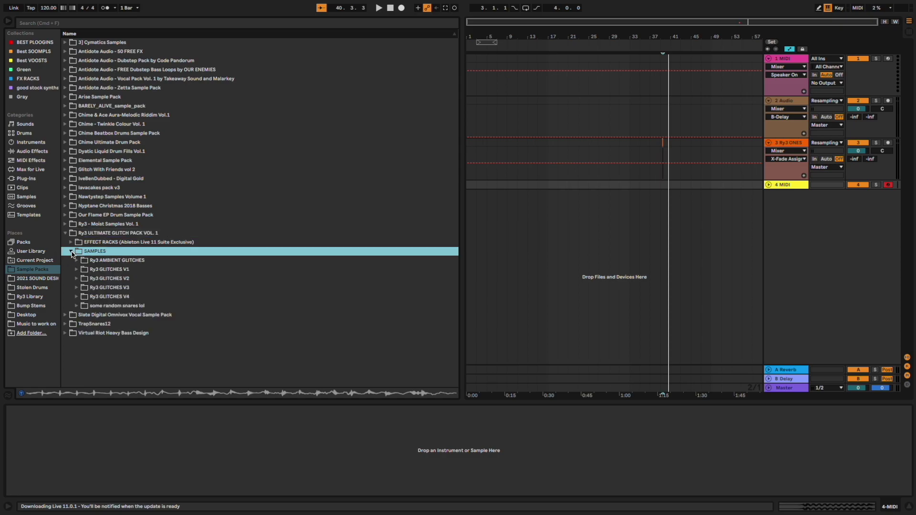
pyautogui.click(77, 260)
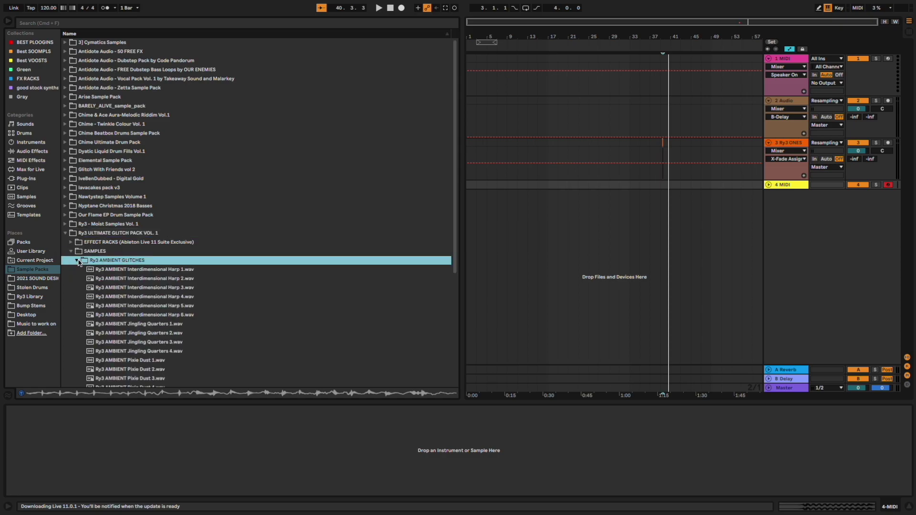
pyautogui.click(76, 261)
pyautogui.click(76, 270)
pyautogui.click(76, 270)
pyautogui.click(77, 308)
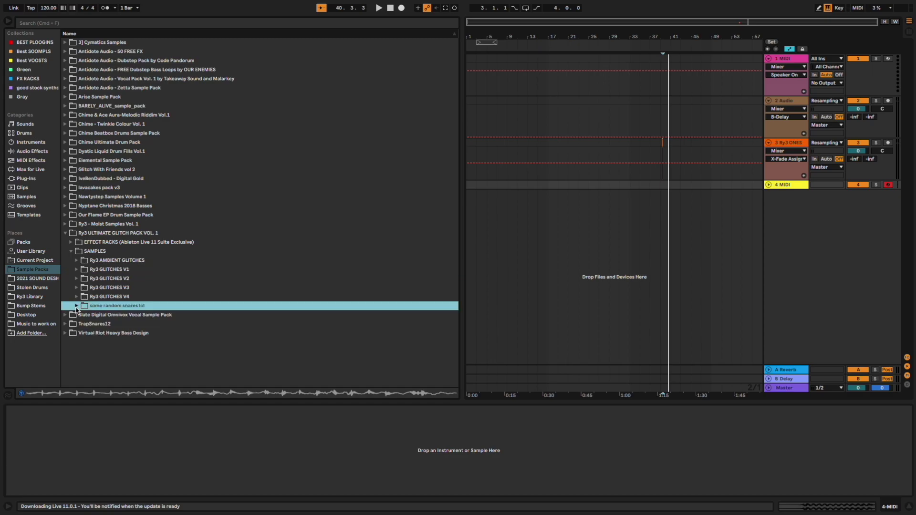
pyautogui.click(70, 251)
pyautogui.click(65, 232)
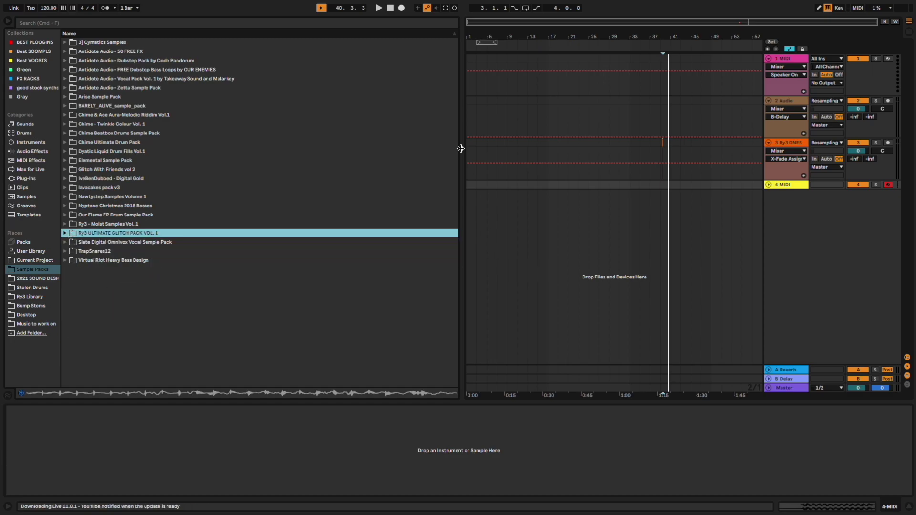
# Step: Delete the one-shot clip on track 3 within bars 38.3.1 to 40.3.1, and place the insert marker at 39.1.1 on track 4
pyautogui.moveTo(657, 36); pyautogui.dragTo(607, 63)
pyautogui.moveTo(624, 147); pyautogui.dragTo(585, 149)
pyautogui.press('Delete')
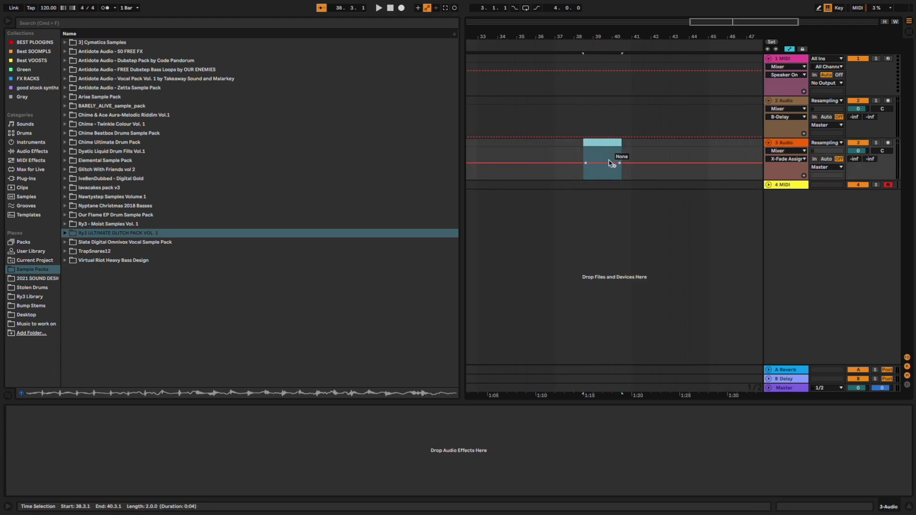
pyautogui.moveTo(613, 37); pyautogui.dragTo(639, 7)
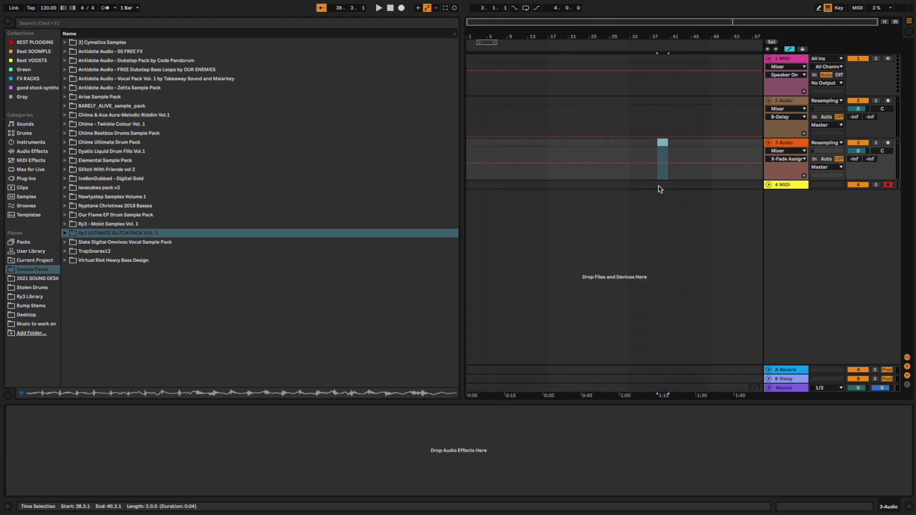
pyautogui.click(660, 184)
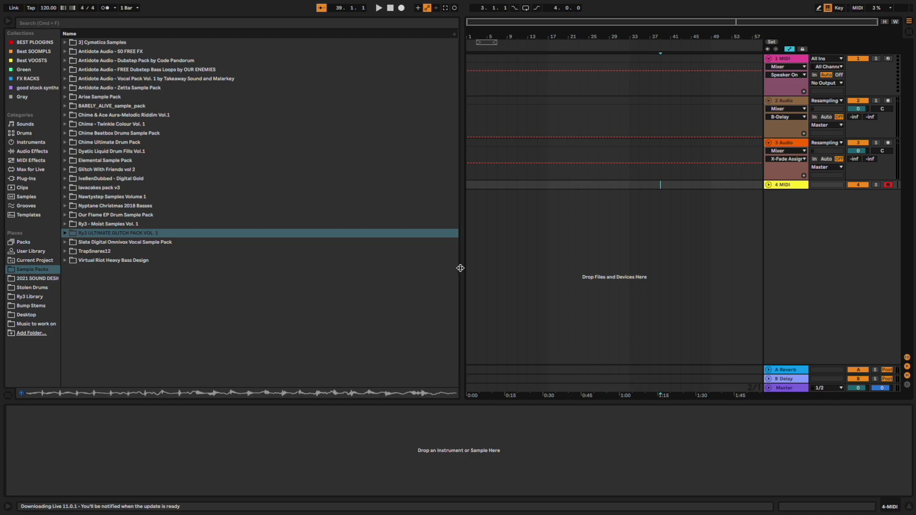